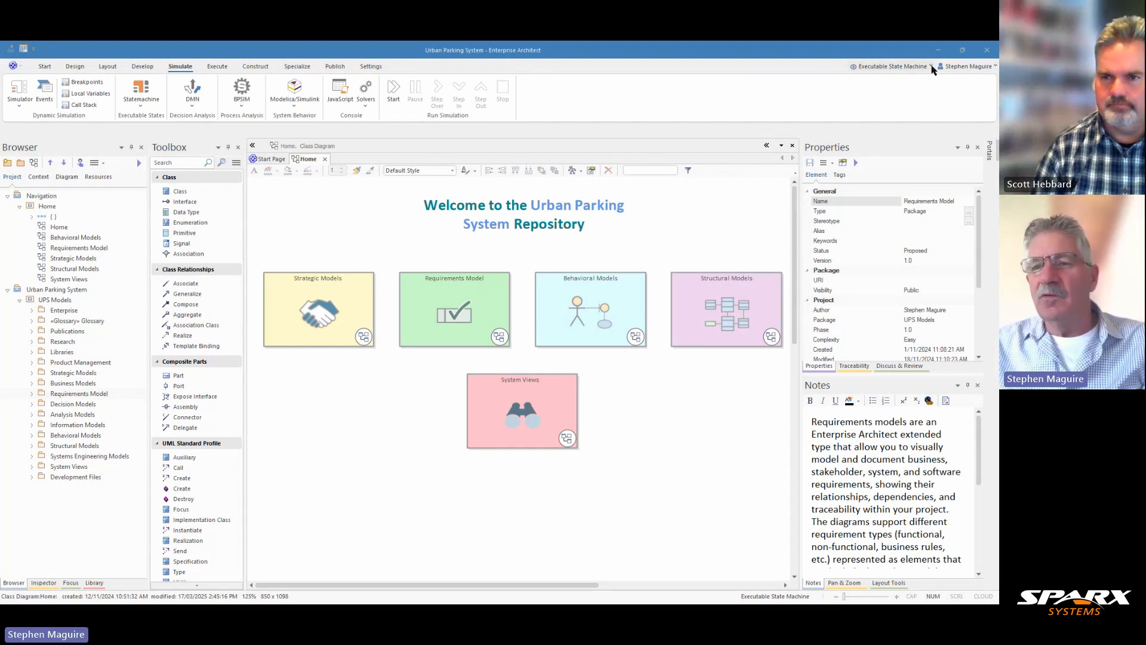
- Switch the modeling perspective to SysML from the Systems Engineering set
click(931, 67)
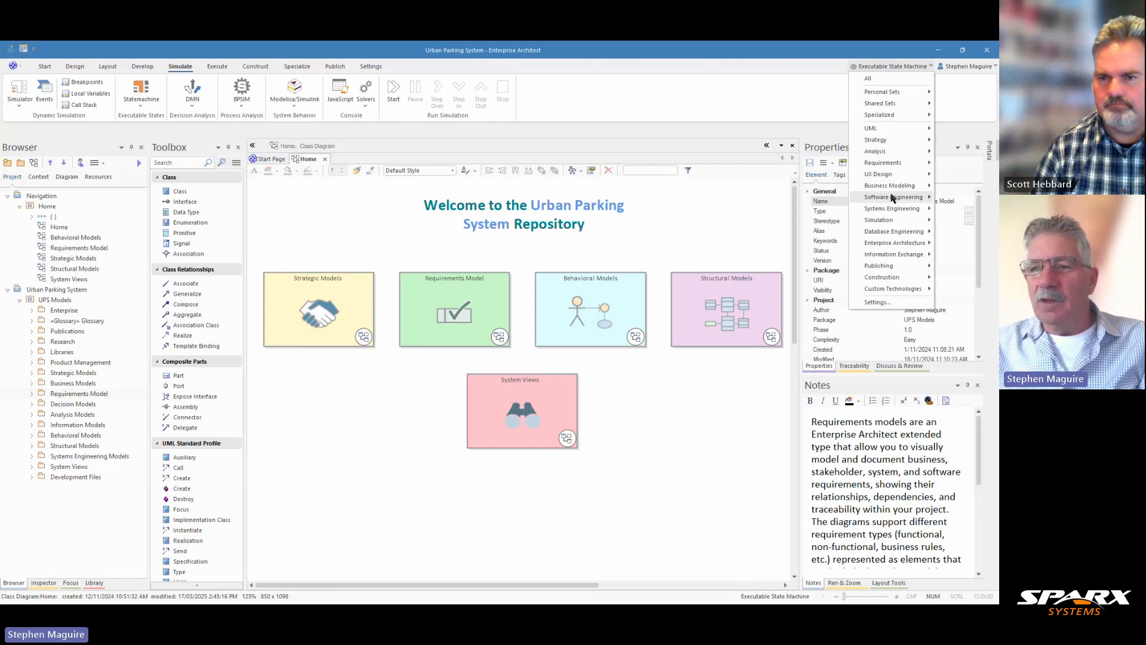
mouse_move(892, 209)
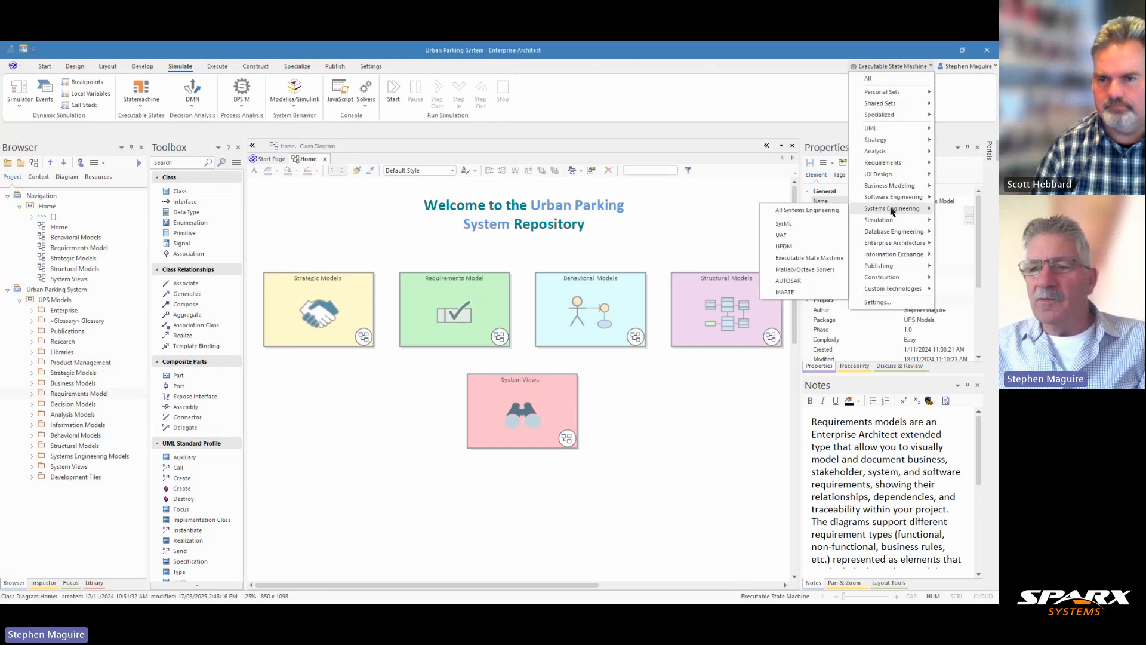
click(783, 226)
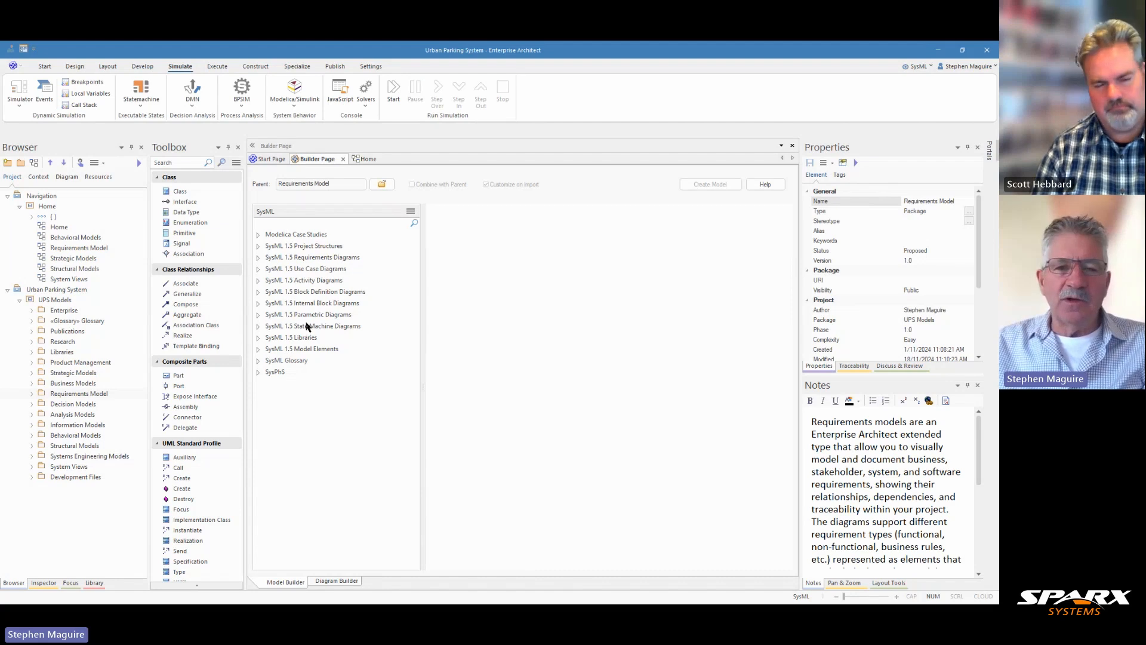
- Review the Basic MBSE Project pattern under SysML 1.5 Project Structures, and close the model builder without creating a model
click(259, 247)
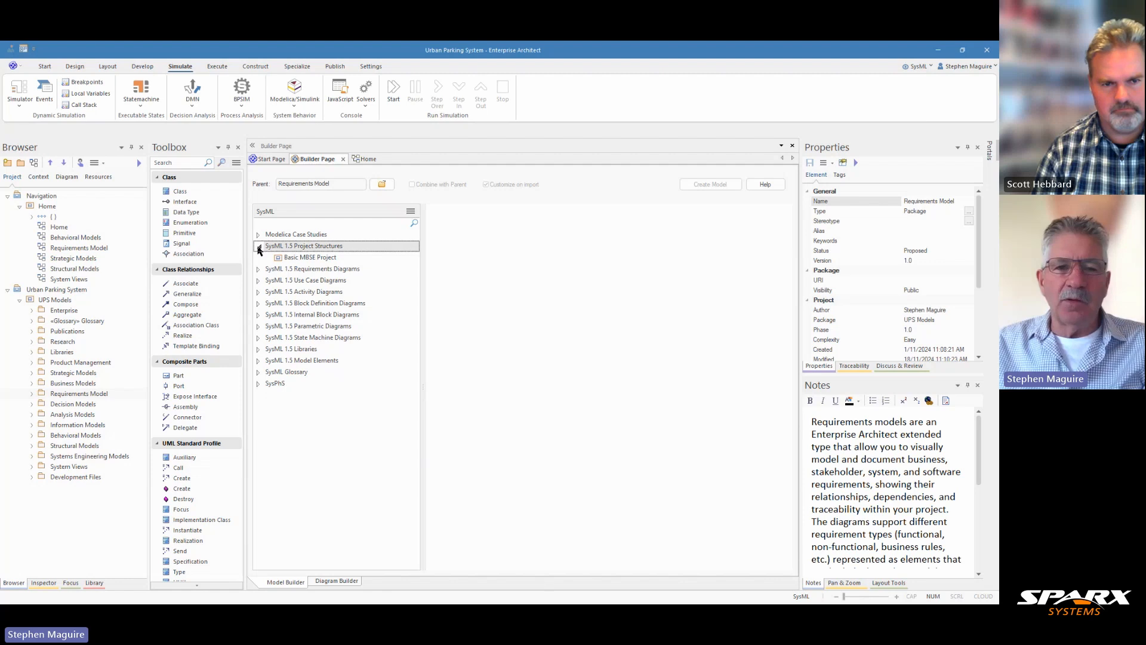
click(291, 258)
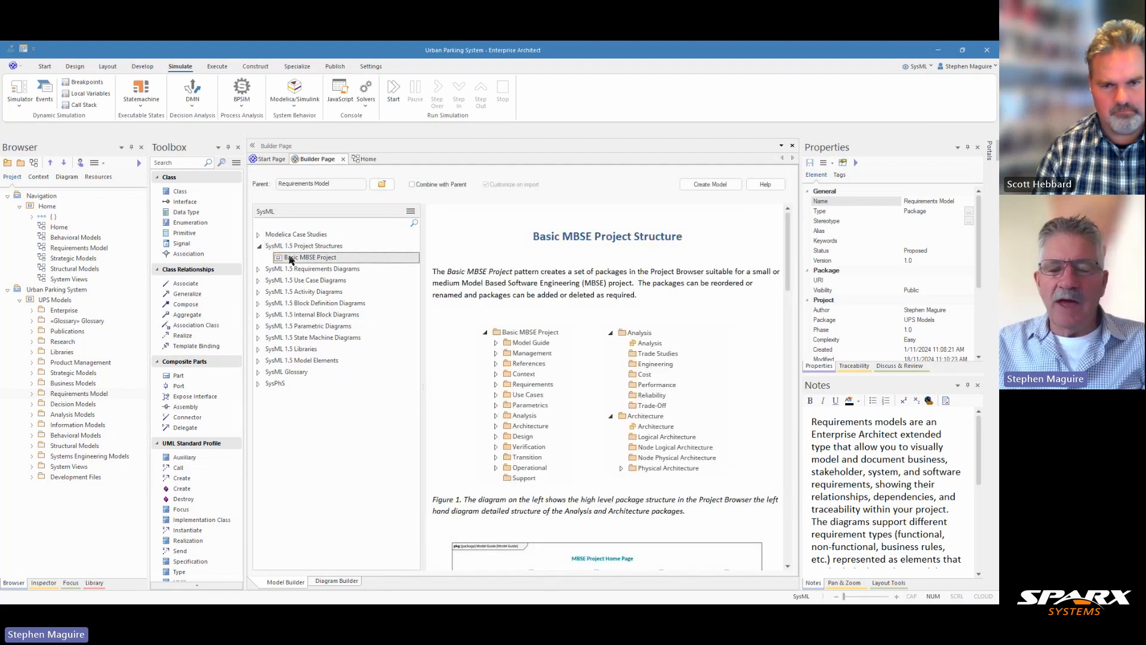
scroll(522, 264, down, 4)
scroll(522, 264, up, 2)
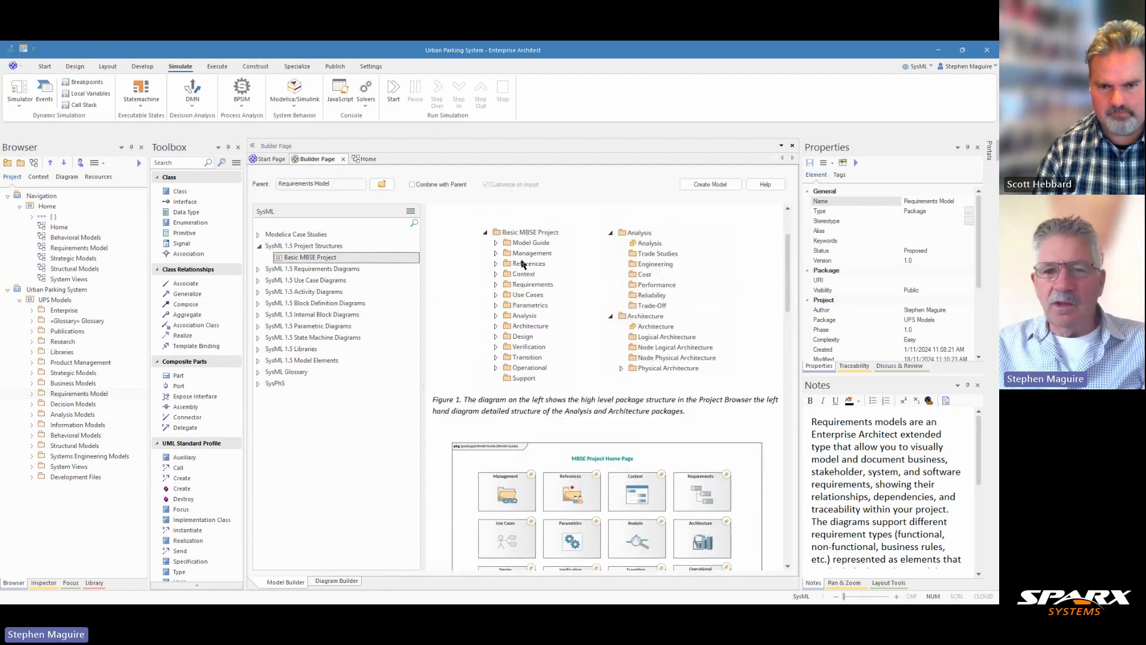
scroll(522, 265, up, 1)
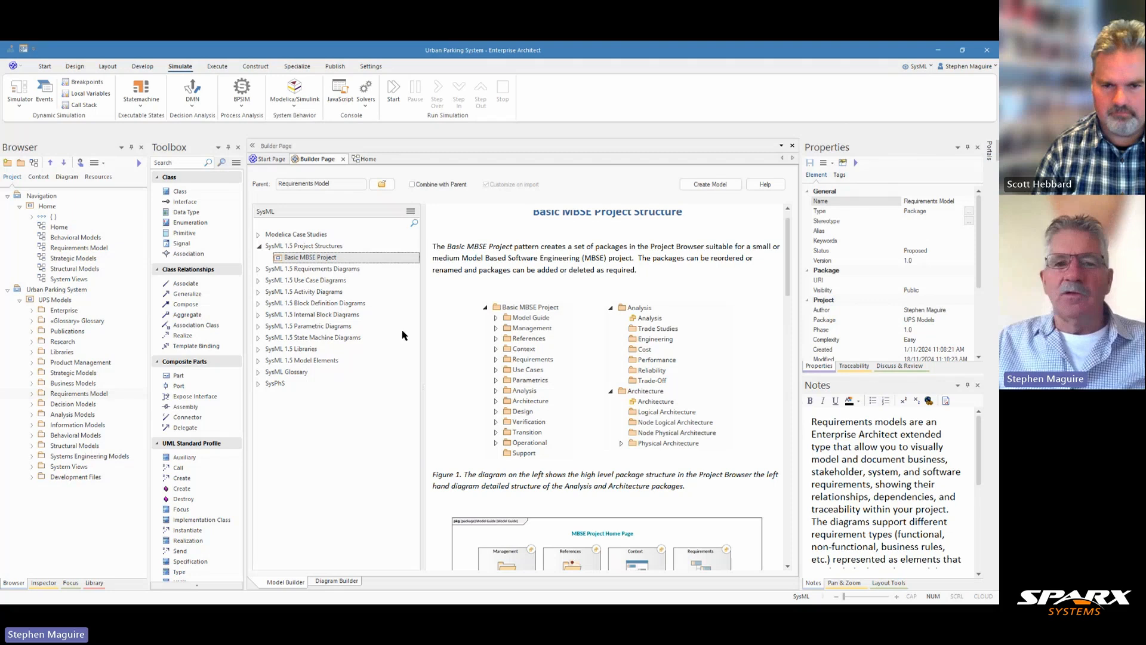
click(344, 159)
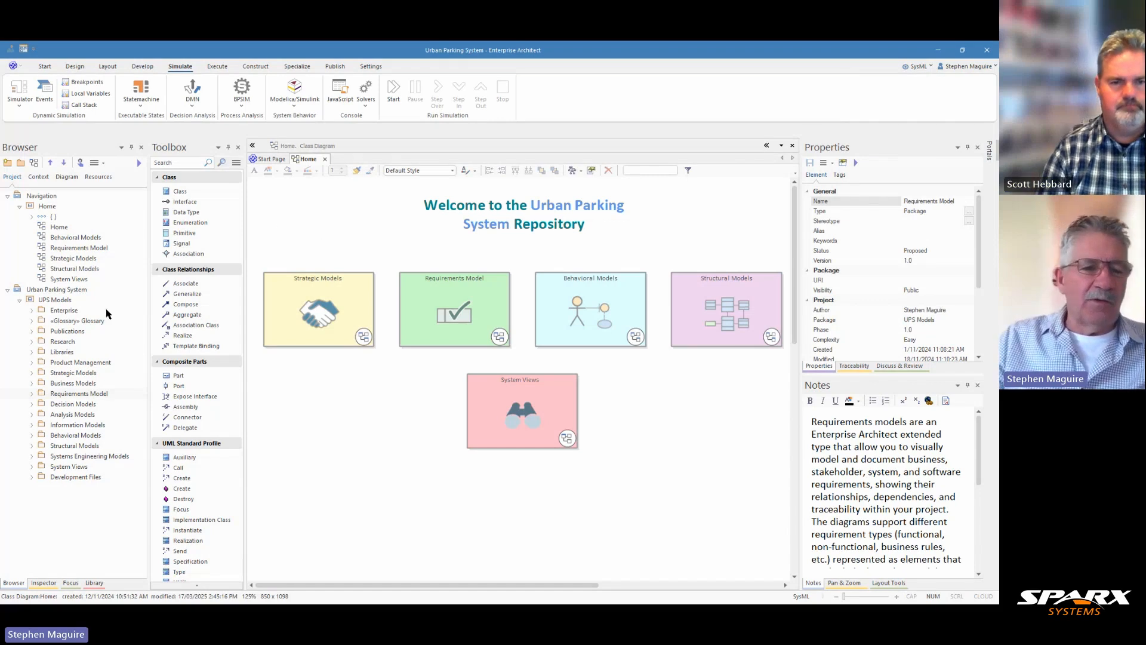
- Expand the Systems Engineering Models package and widen the project browser to fit its package names
click(81, 456)
click(32, 456)
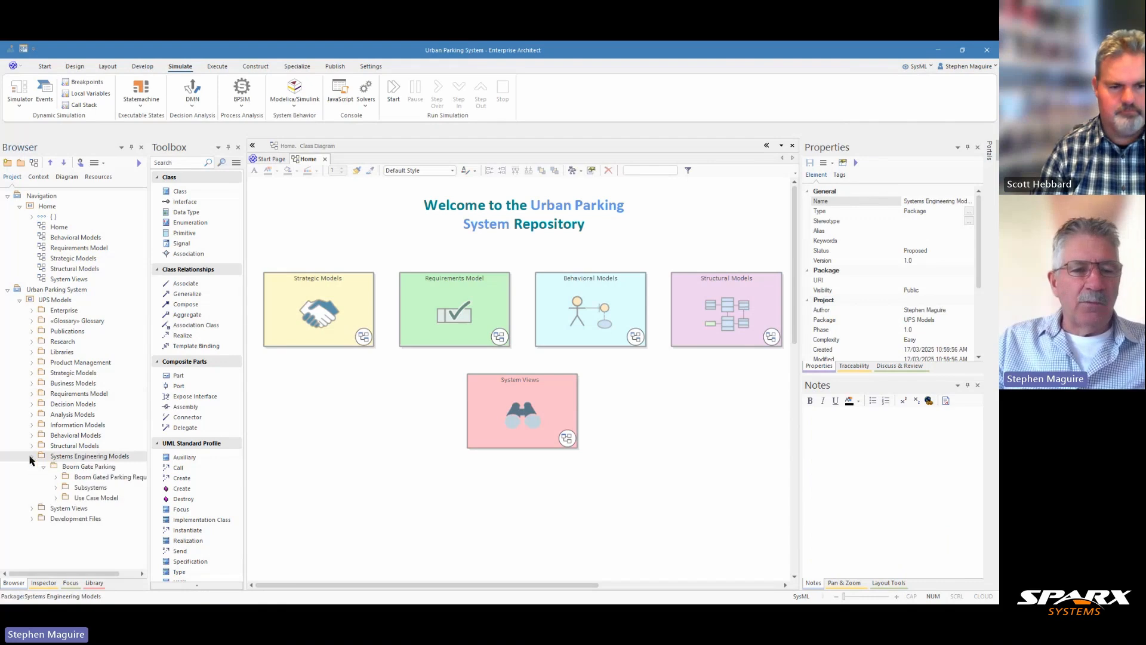
click(149, 449)
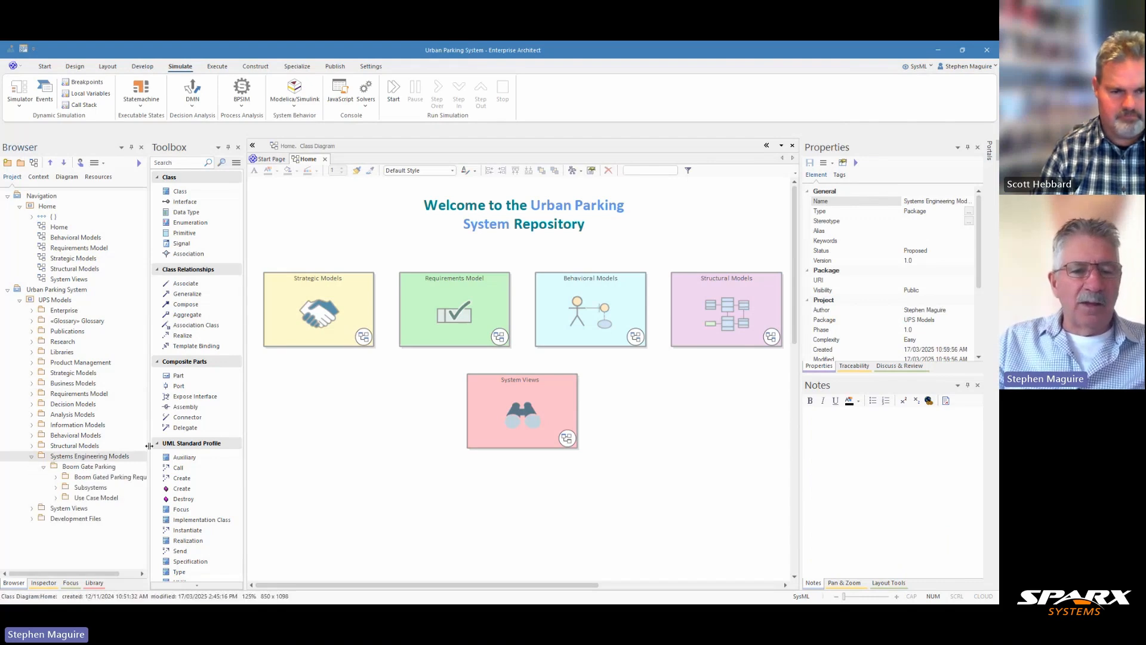
drag(150, 449, 175, 449)
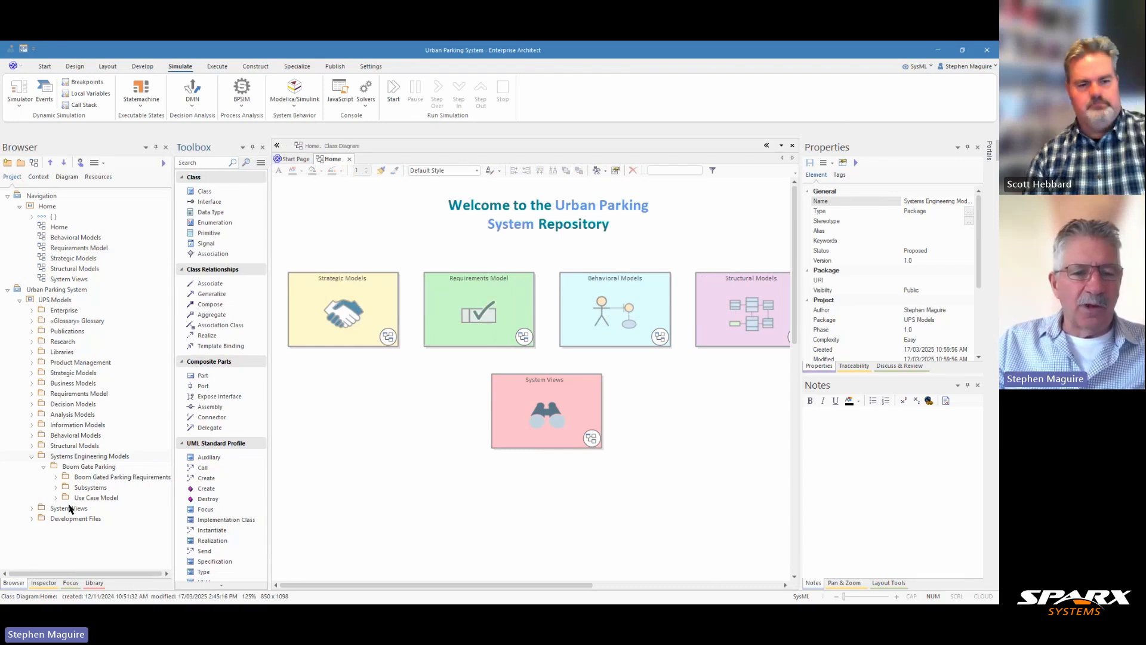
- Look through the Subsystems package and its Boom Gate block, and collapse the package again
click(56, 488)
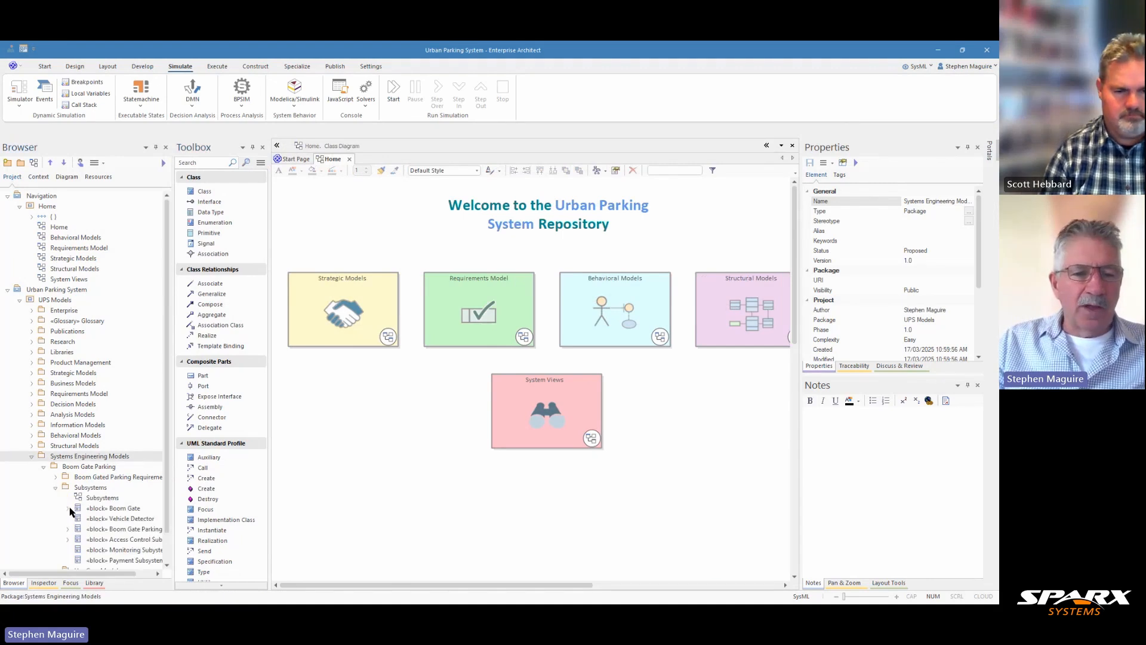
click(67, 508)
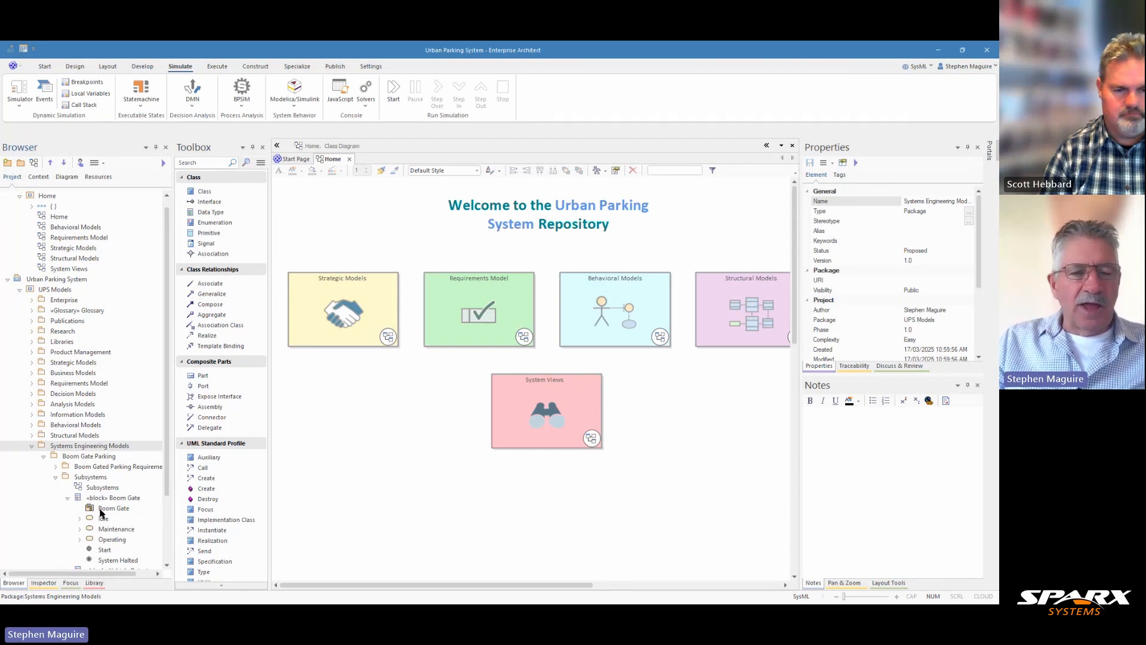
click(56, 478)
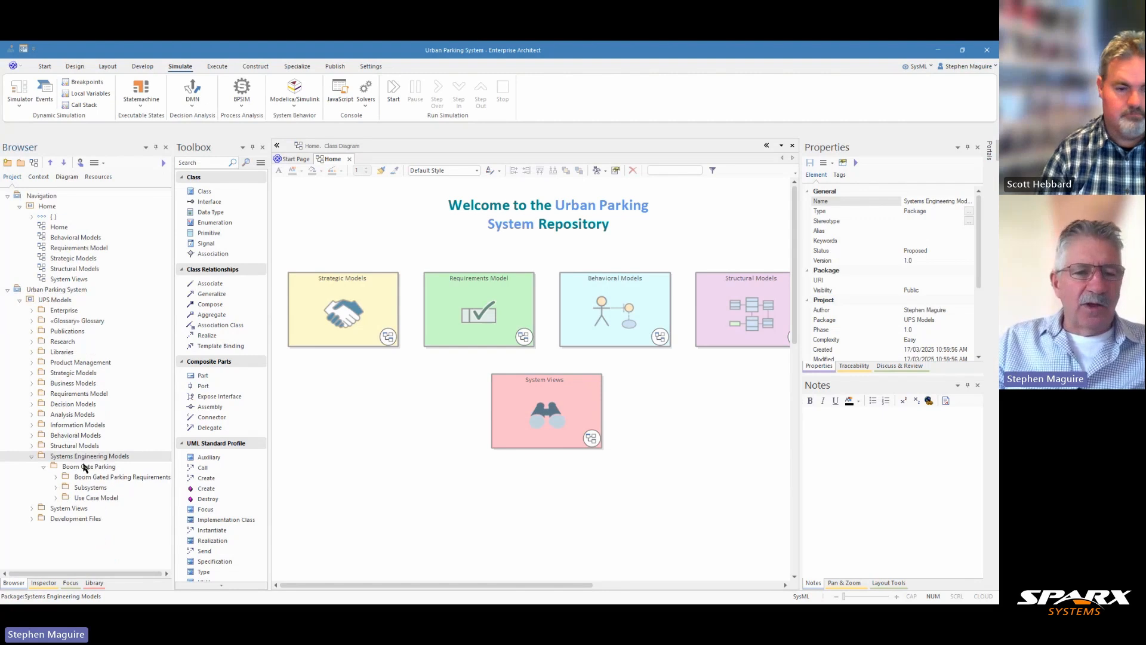
- Create a package named "Stakeholder Views and Viewpoints" inside Boom Gate Parking, with Package Only as its initial content
click(84, 468)
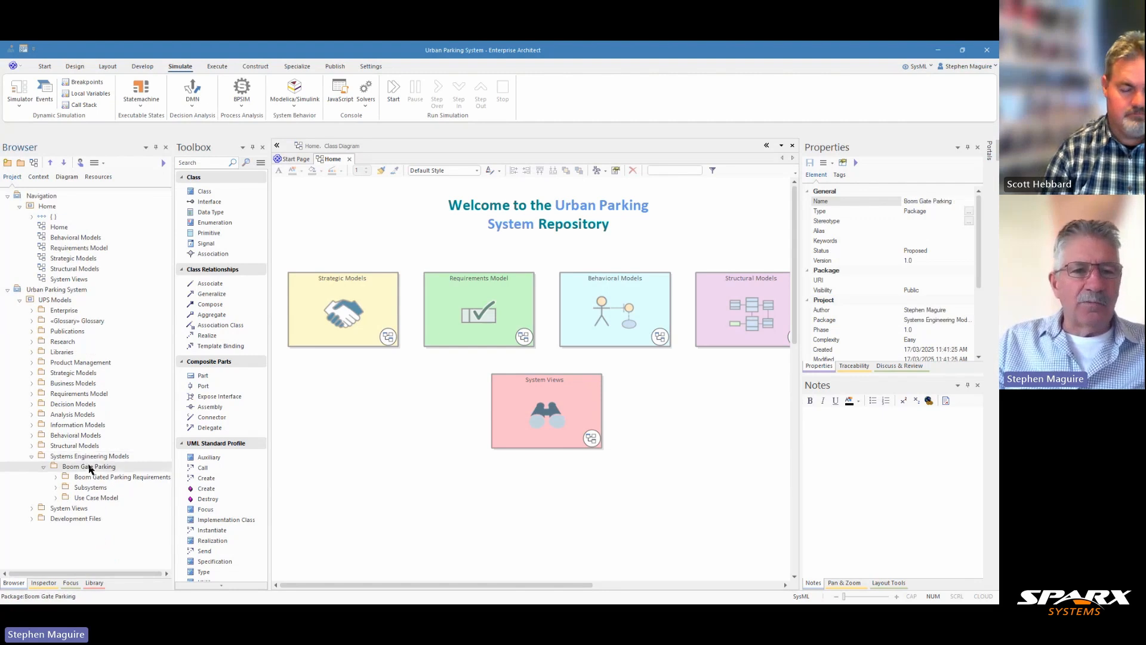
click(21, 163)
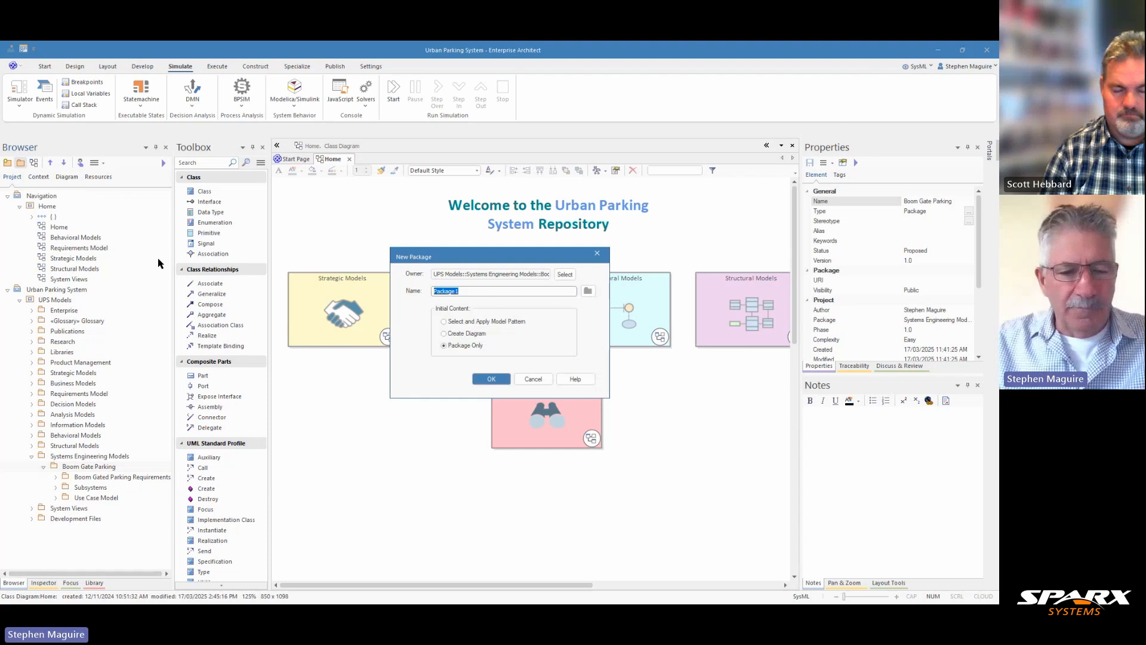
text(Stakehol)
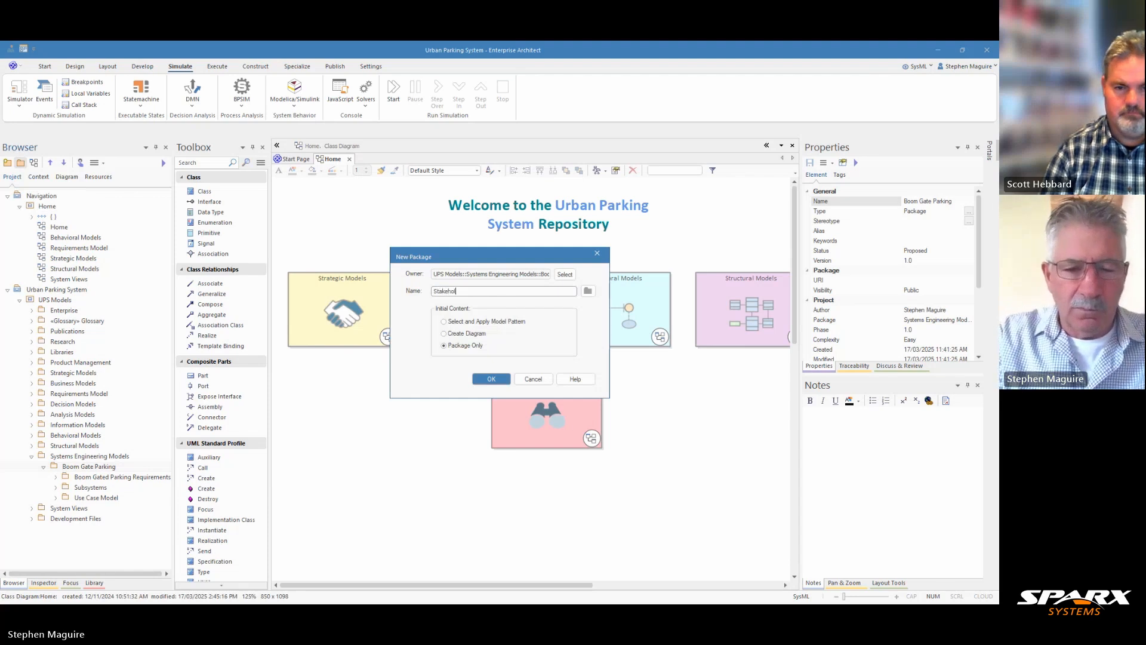
text(der Vie)
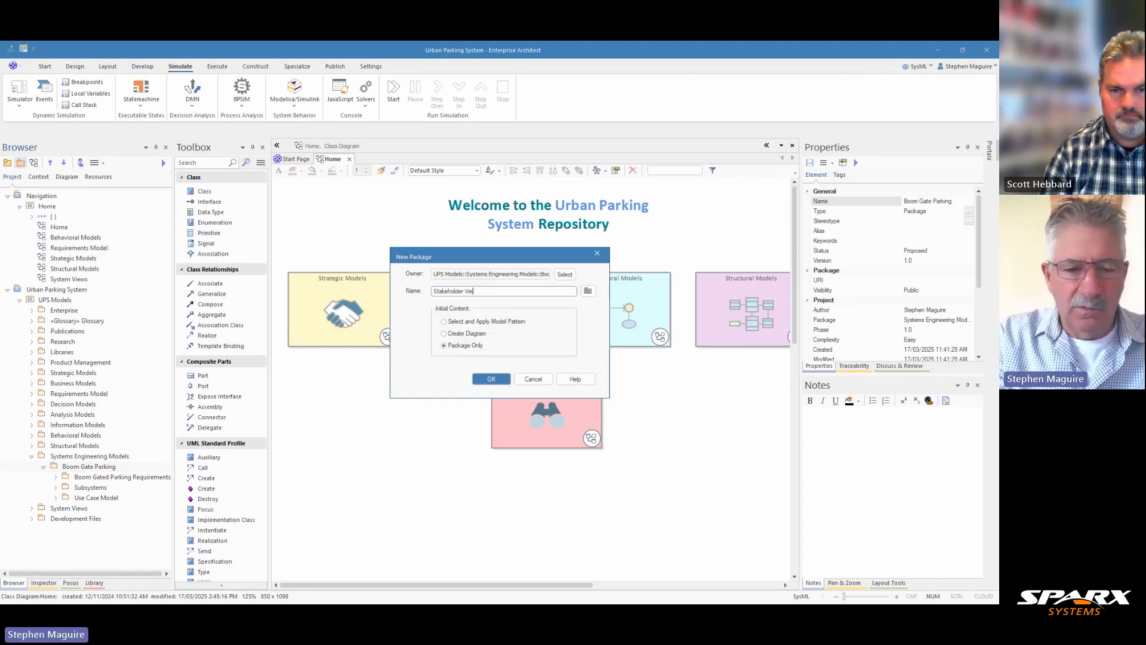
text(ws and Viewpoints)
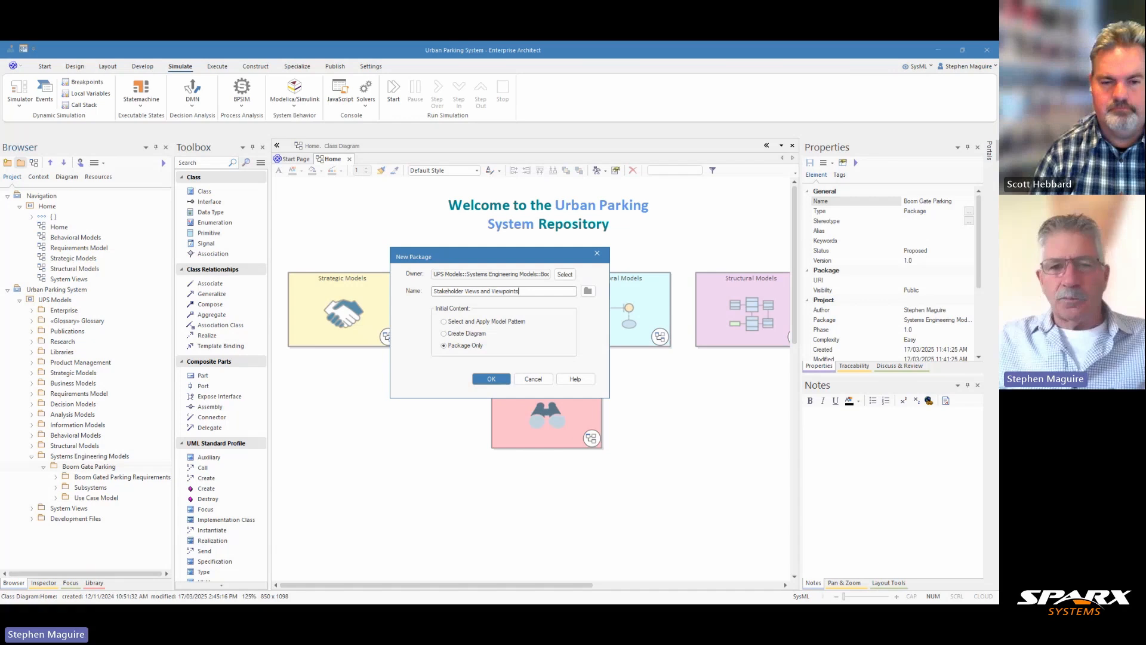
click(491, 380)
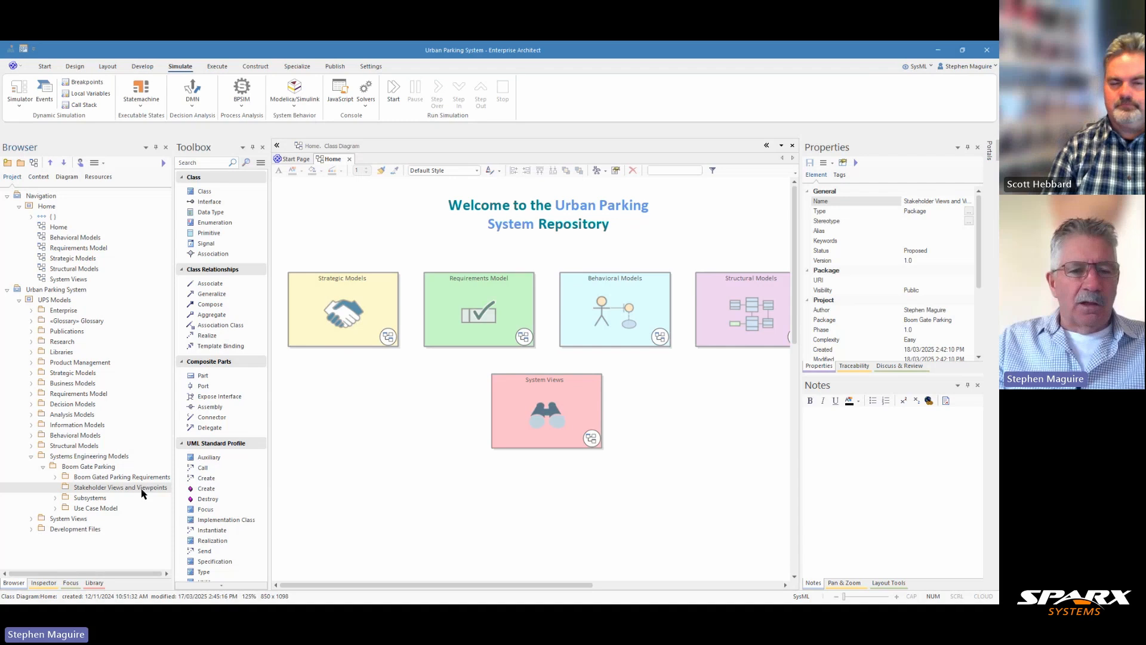
- Create a SysML 1.5 Package diagram named "Stakeholder Views and Viewpoints" in the new package
click(34, 163)
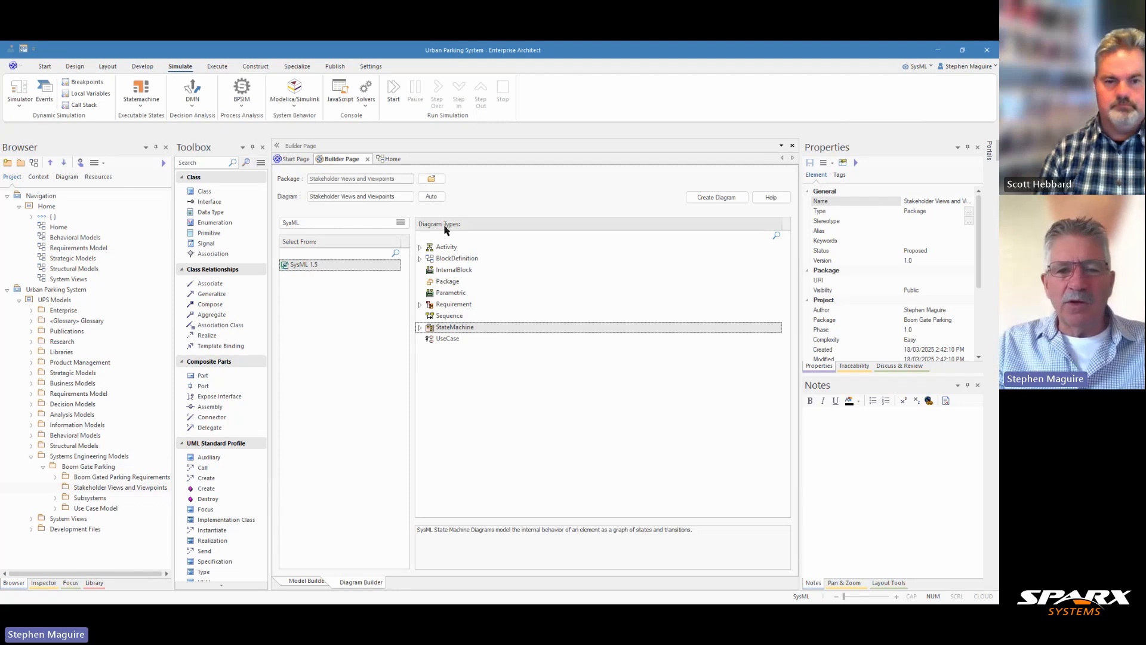
click(449, 285)
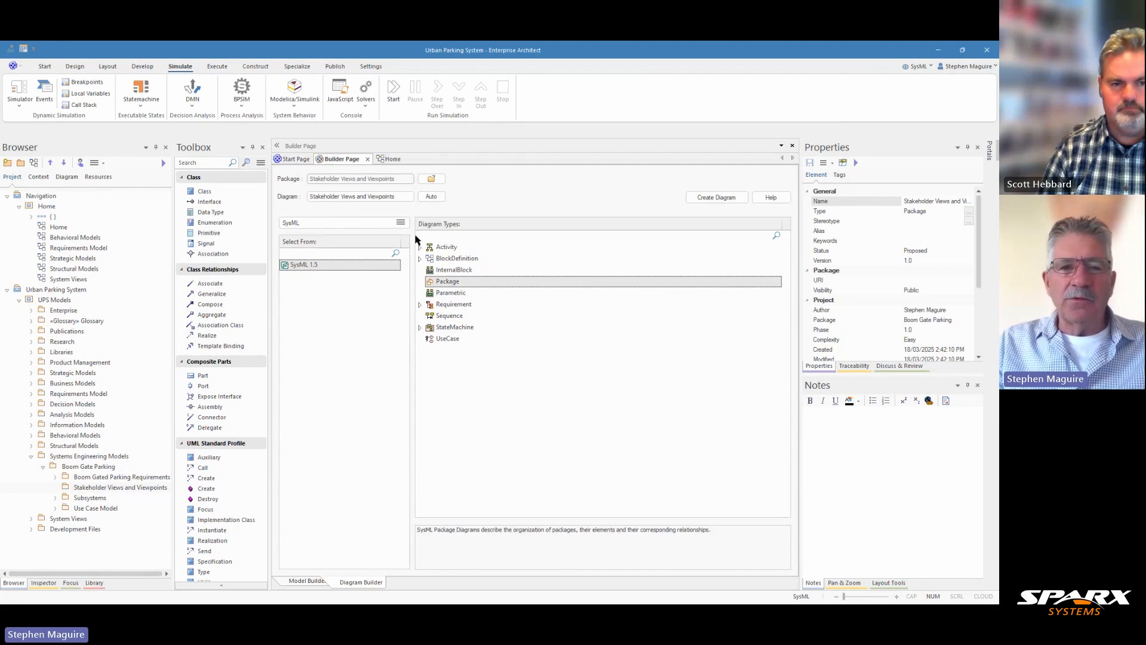
click(401, 197)
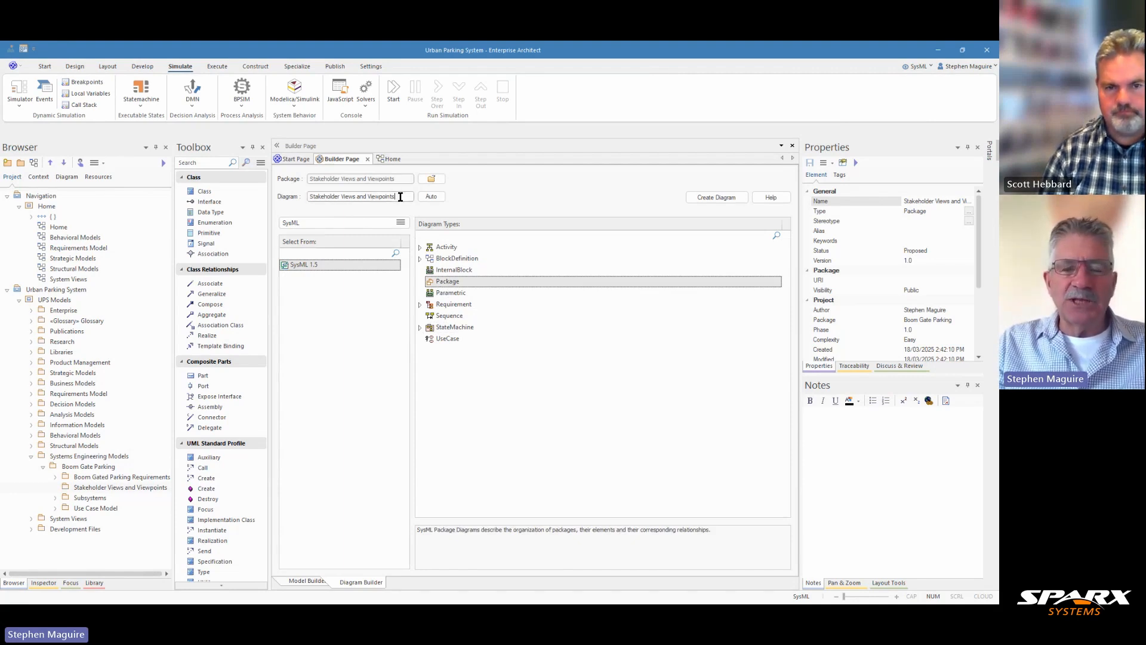
click(715, 198)
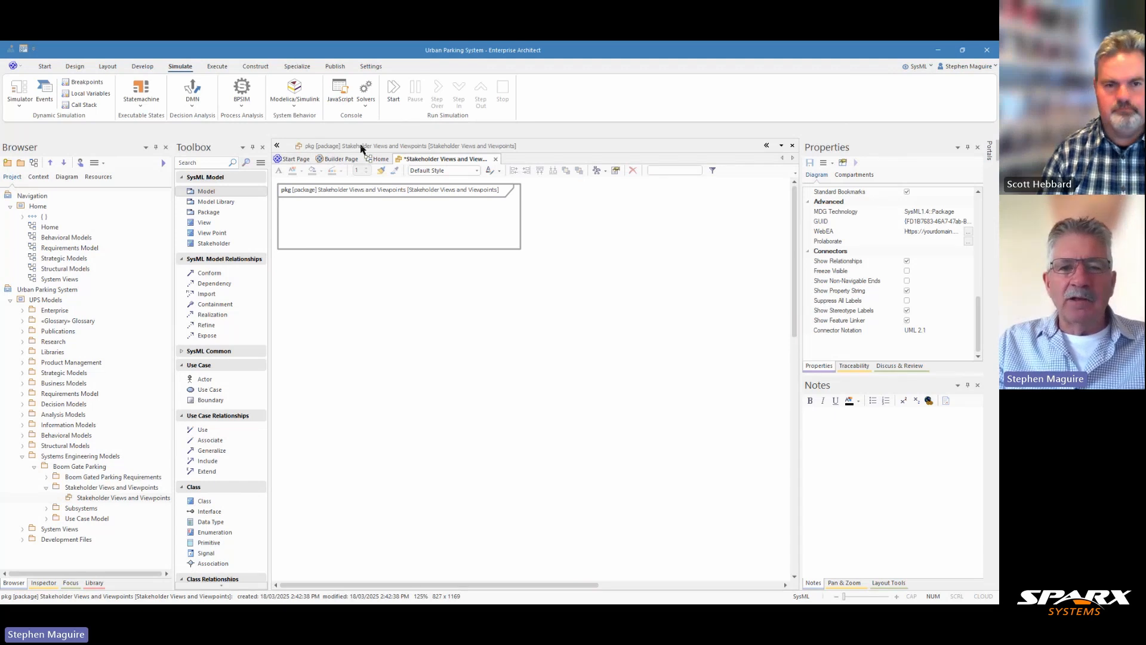
- Hide the frame of the Stakeholder Views and Viewpoints diagram and show it again
right_click(393, 288)
click(435, 386)
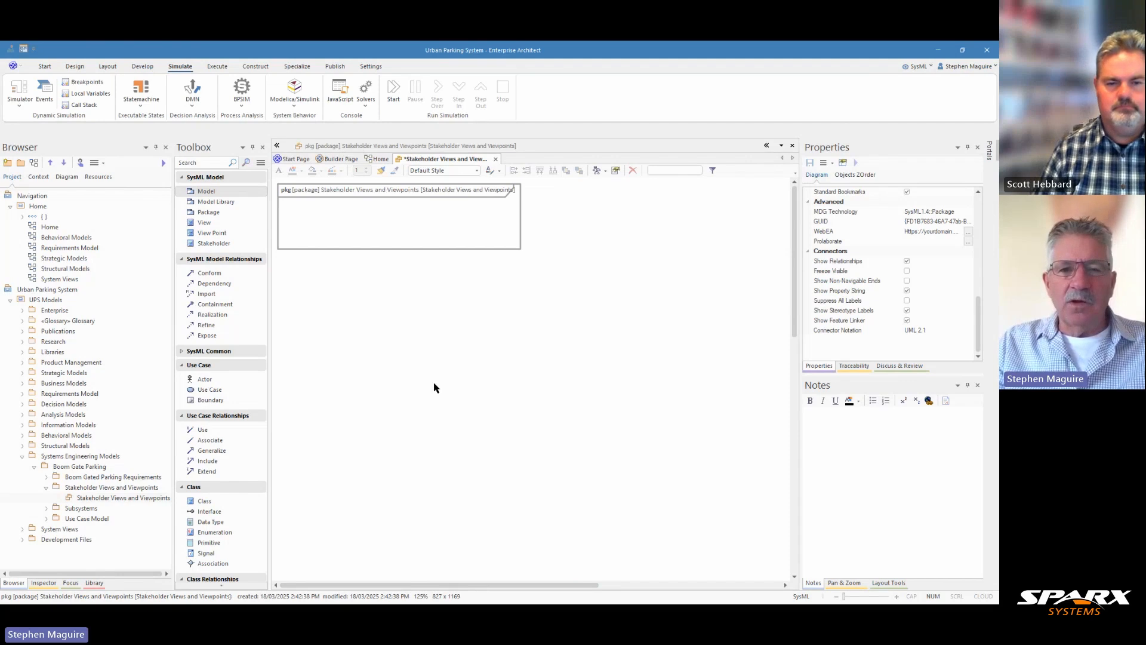
right_click(419, 258)
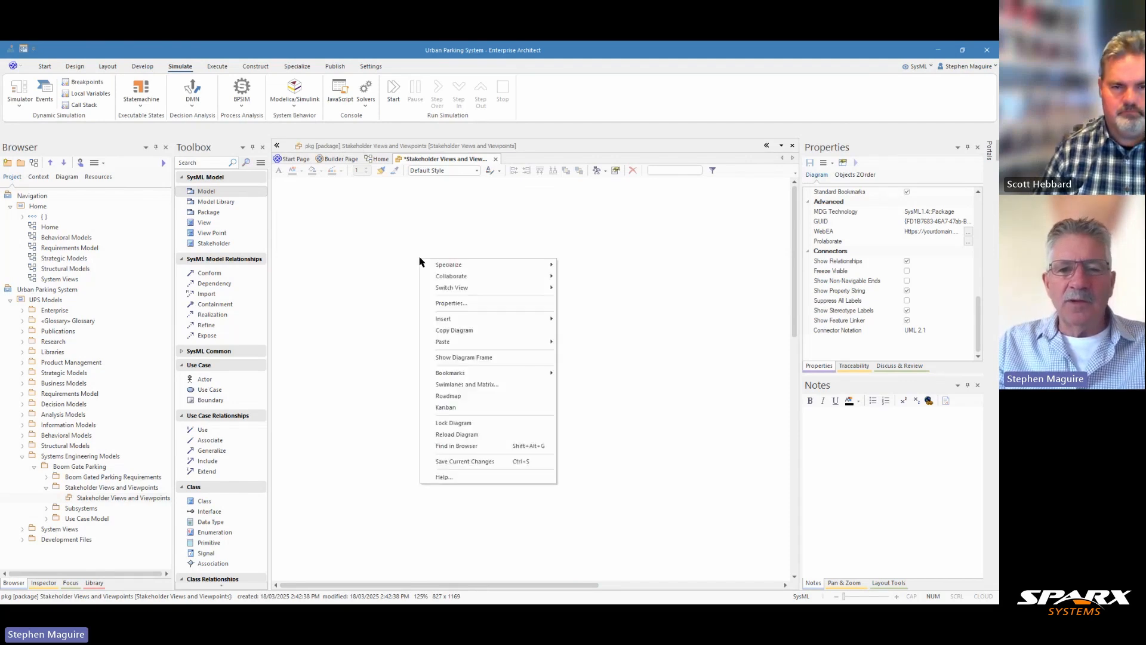
click(486, 359)
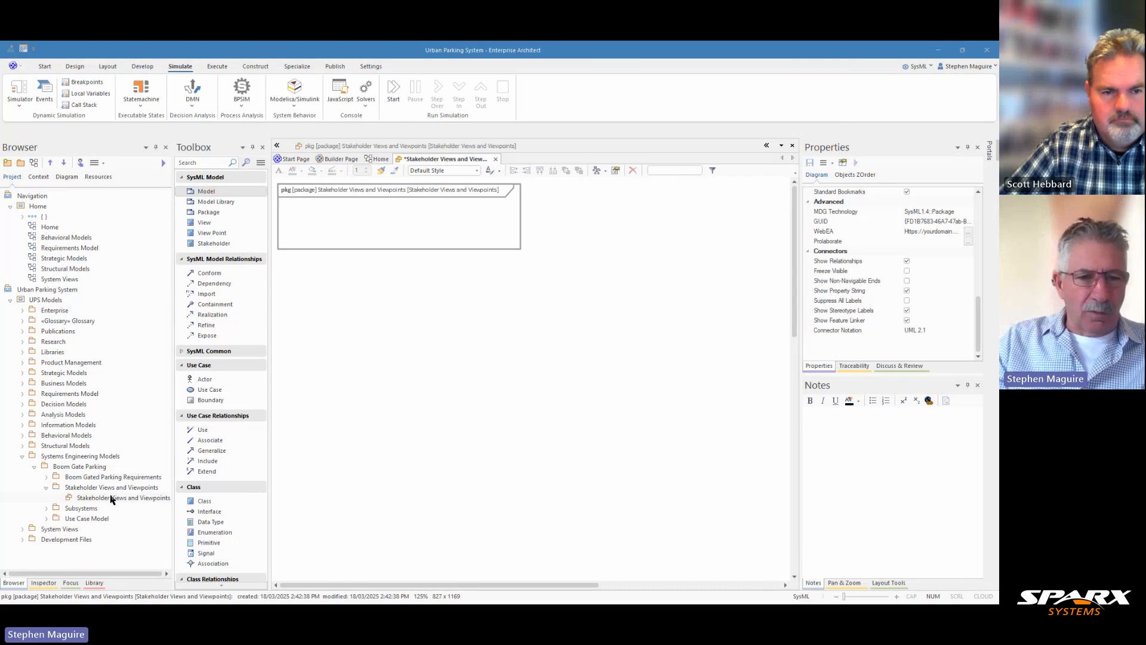
- Add a SysML package named "Stakeholders" inside the frame of the Stakeholder Views and Viewpoints diagram, using Package Only
click(83, 489)
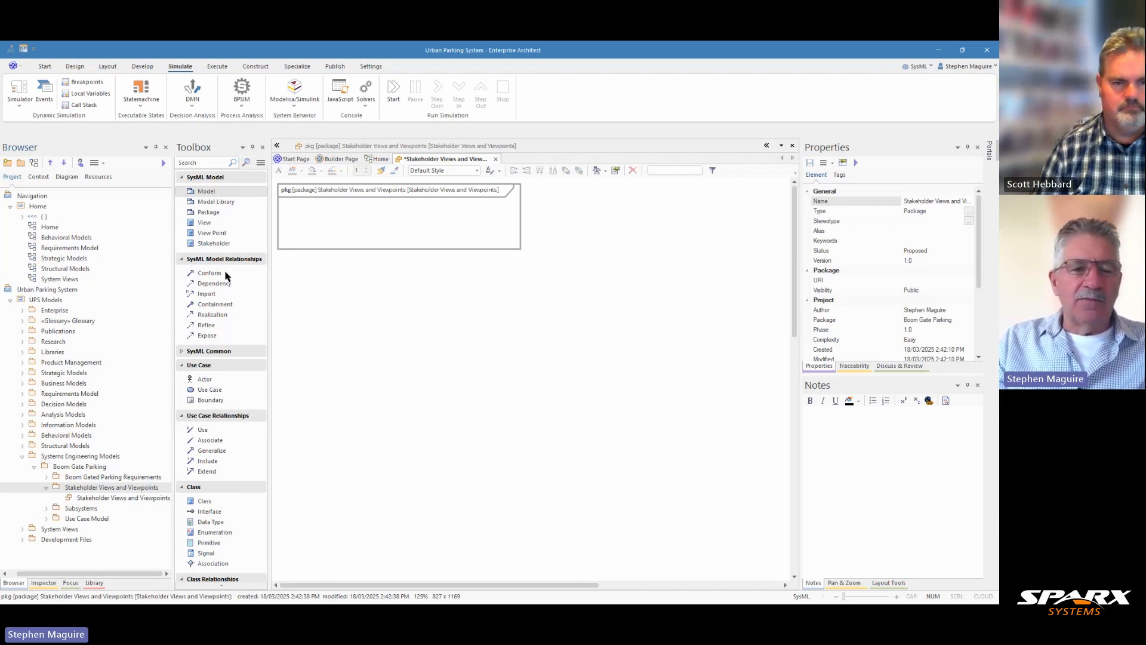
click(225, 214)
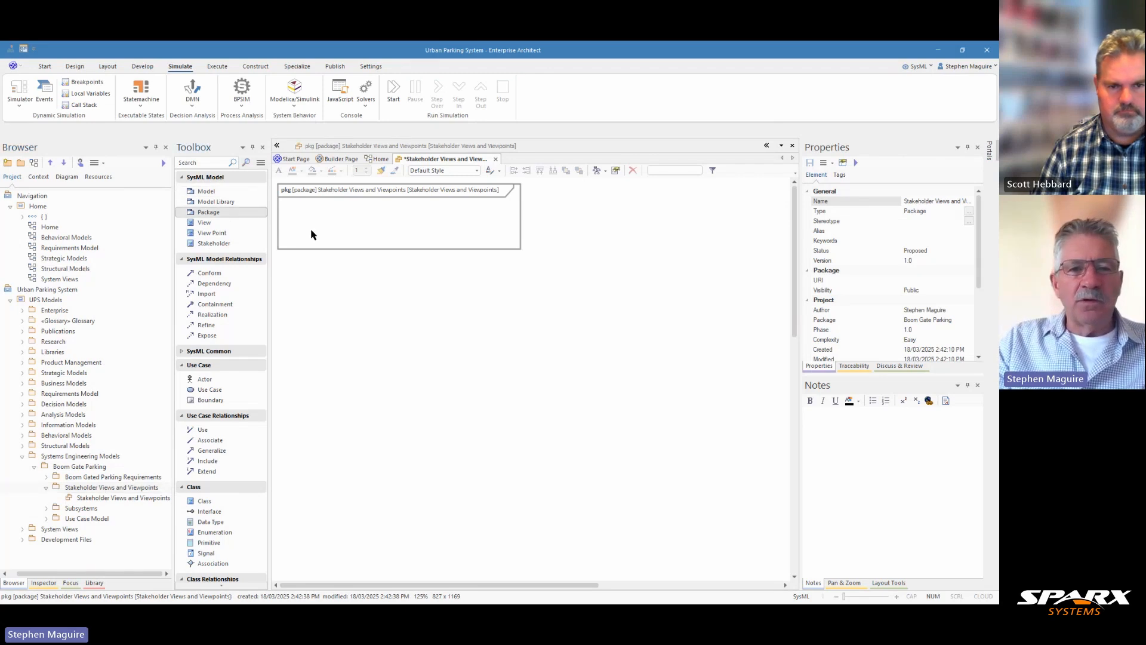
drag(250, 211, 303, 221)
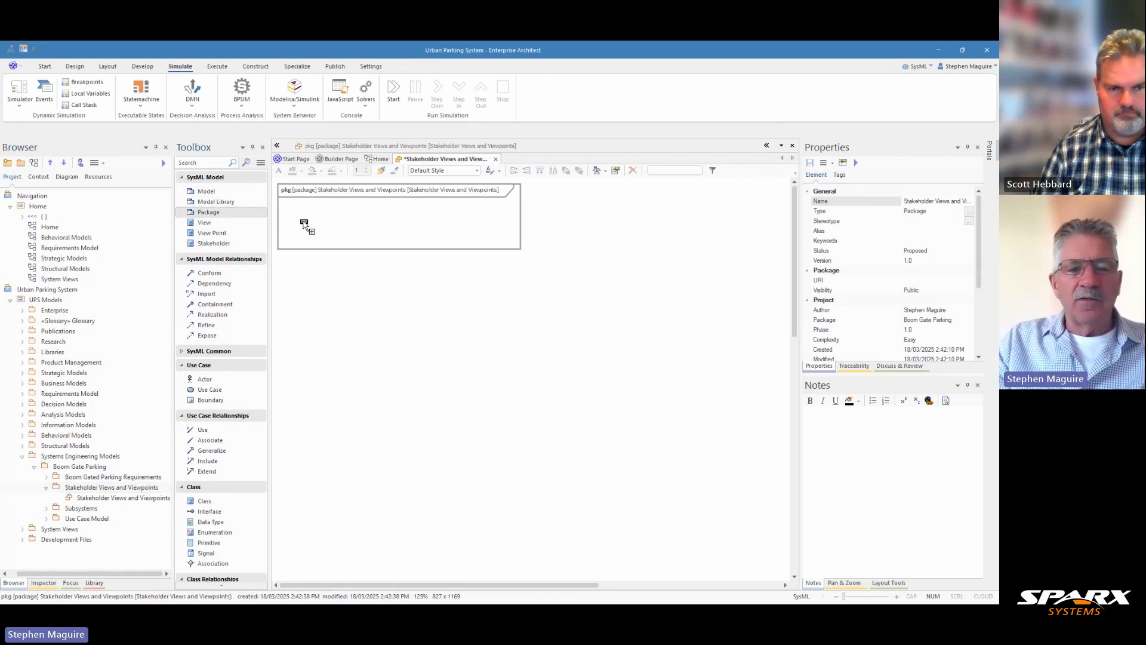
click(303, 222)
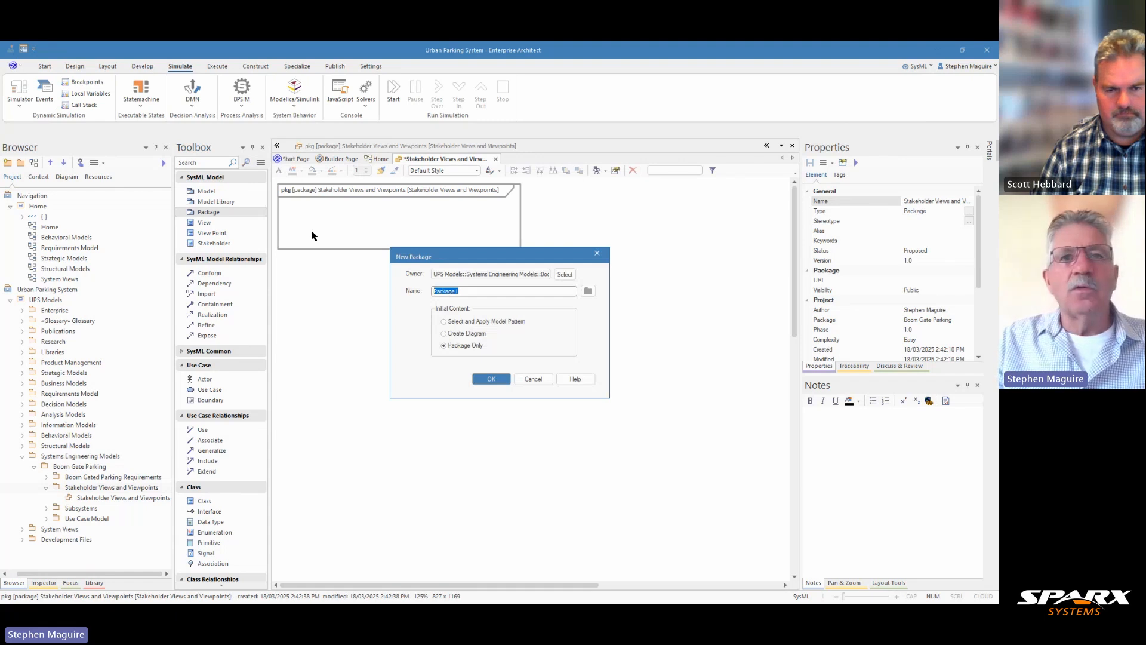
text(Stak)
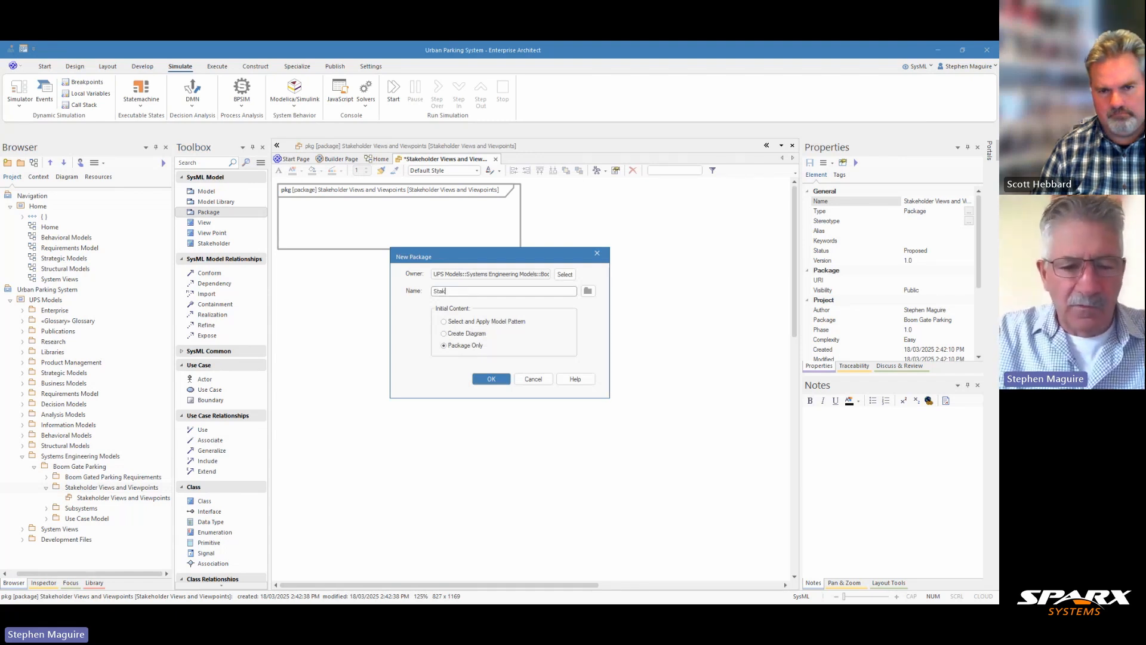
text(eholders)
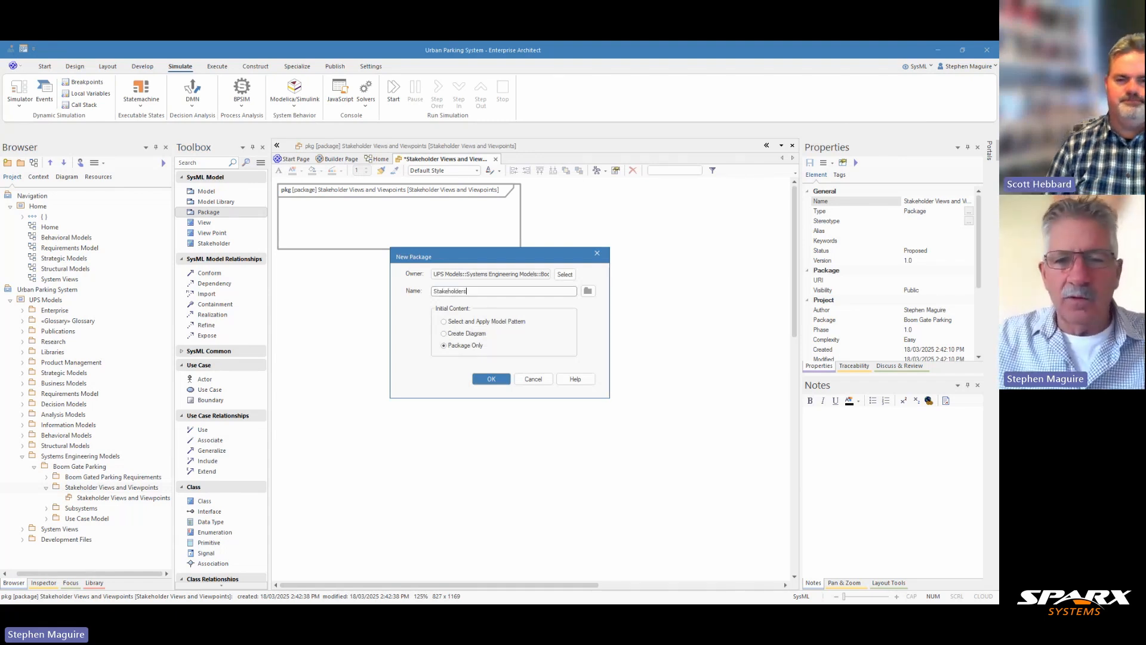
click(490, 382)
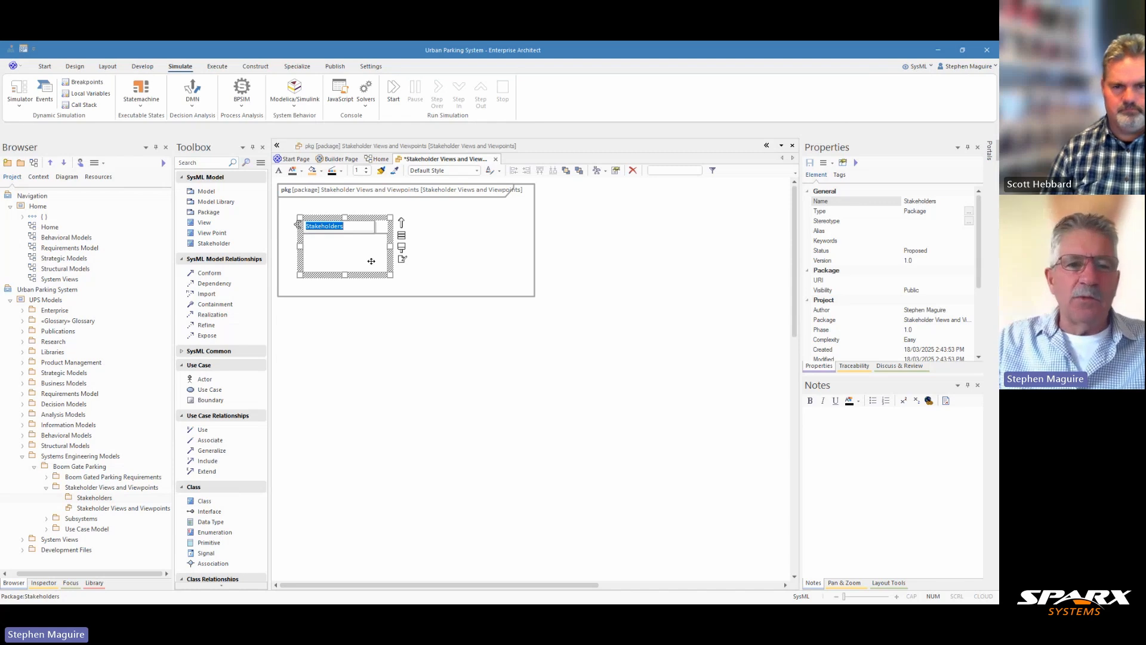
click(212, 216)
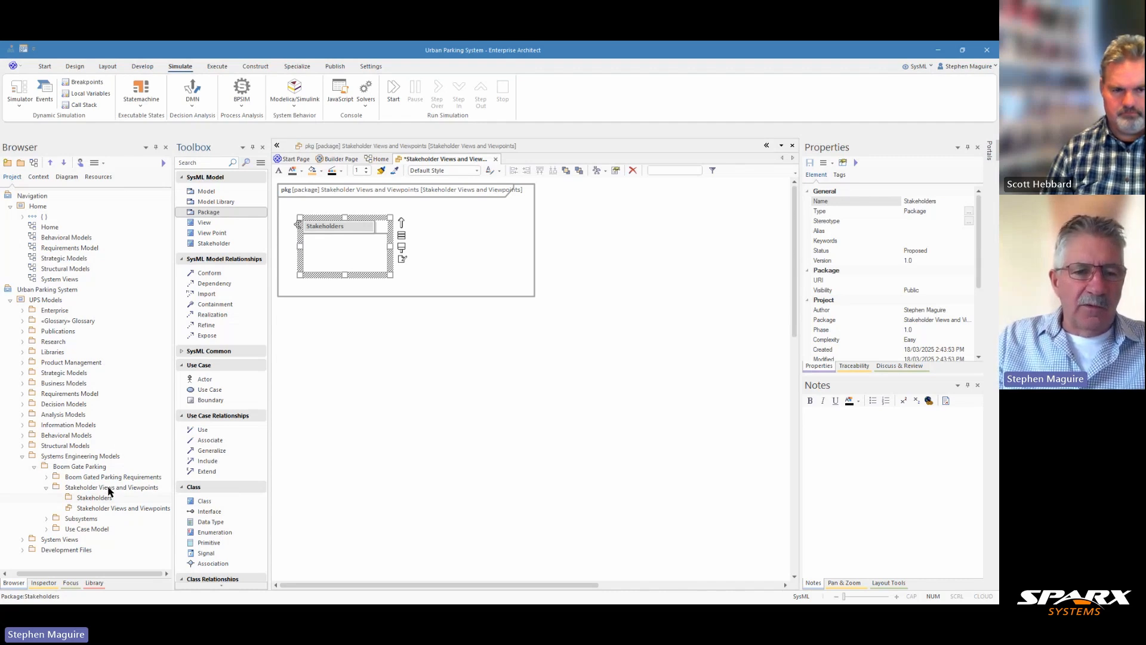
- Create a package named "Viewpoints" inside the Stakeholder Views and Viewpoints package, with Package Only as its initial content
drag(108, 491, 103, 487)
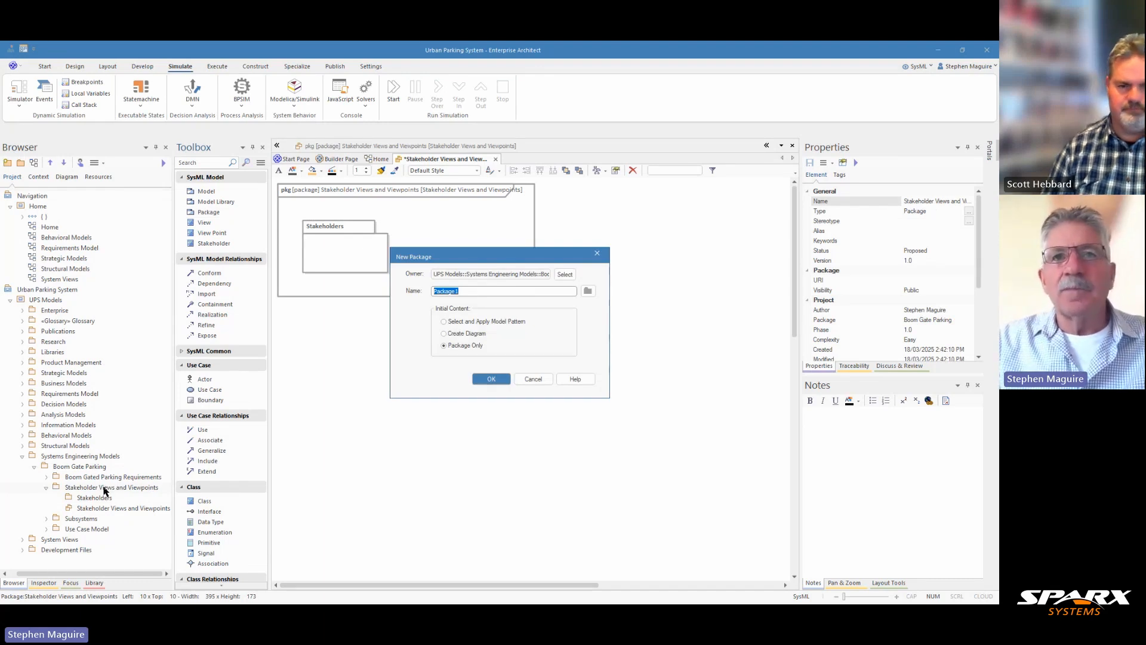
text(Vi)
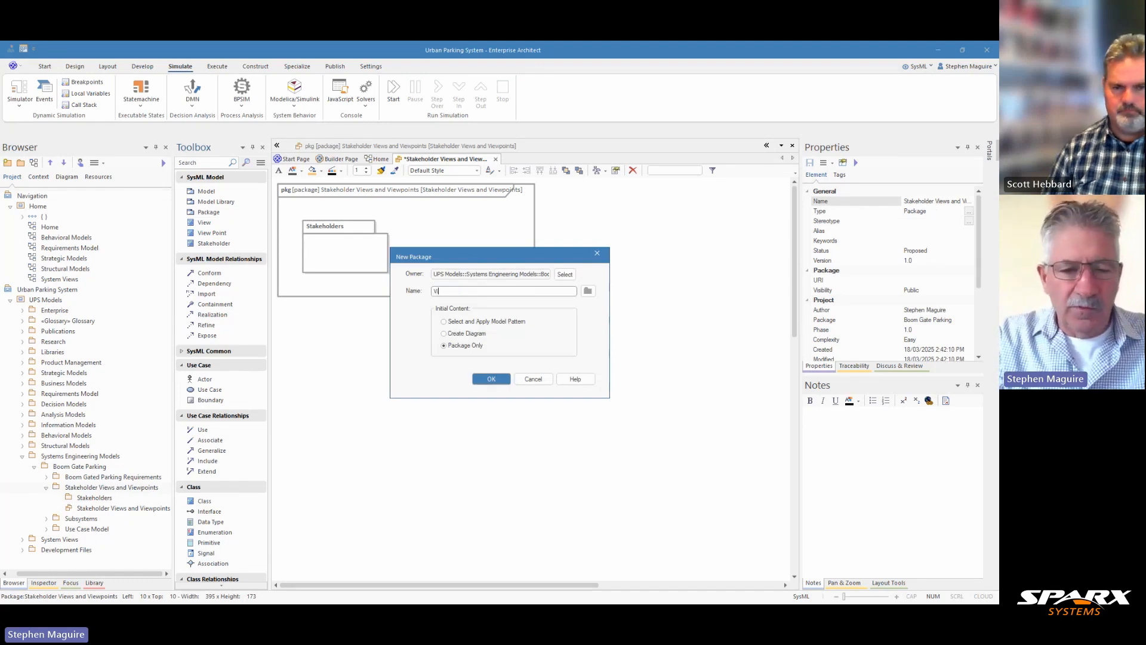
text(ewpoints)
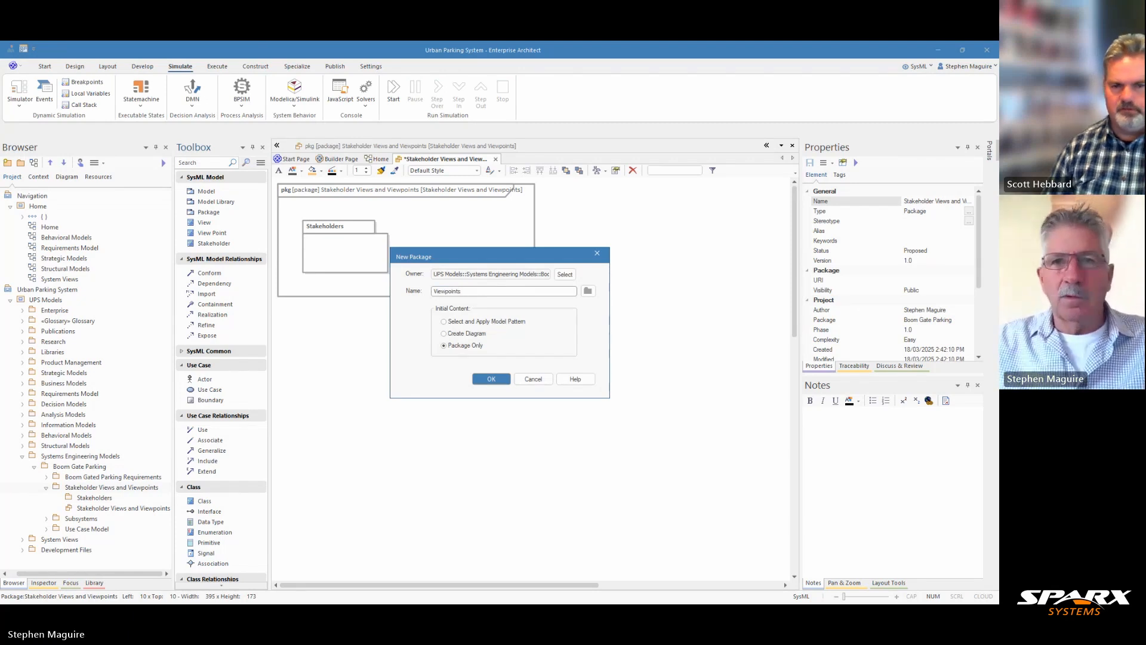
click(491, 379)
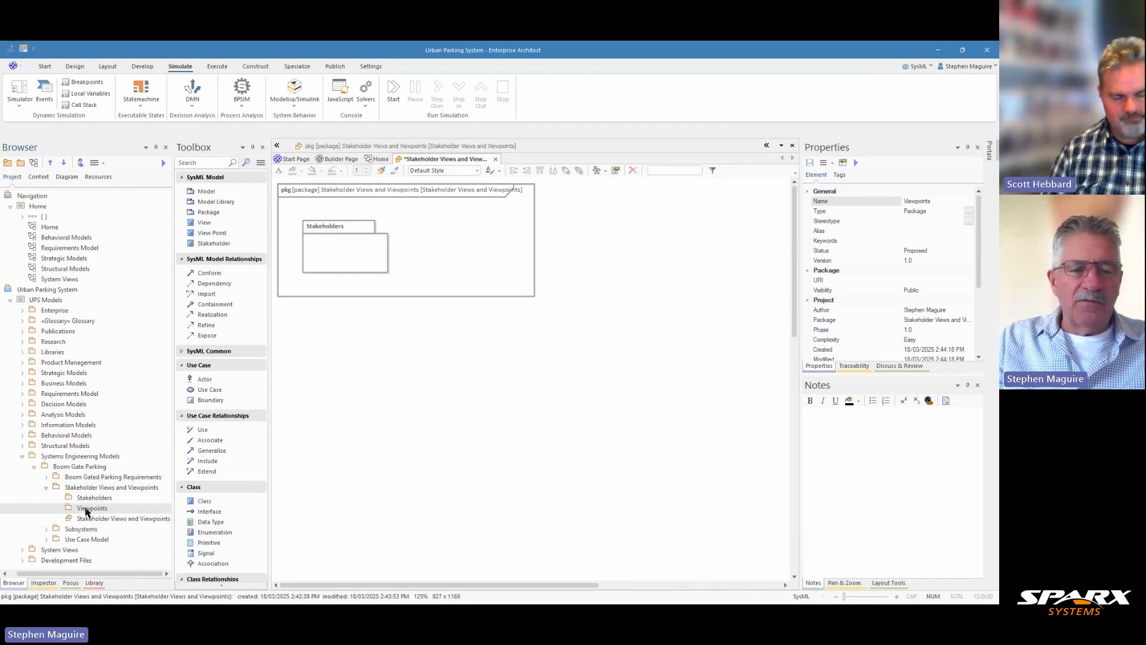
- Place the Viewpoints package on the diagram as a package element, level with the Stakeholders package and to its right
drag(85, 511, 449, 239)
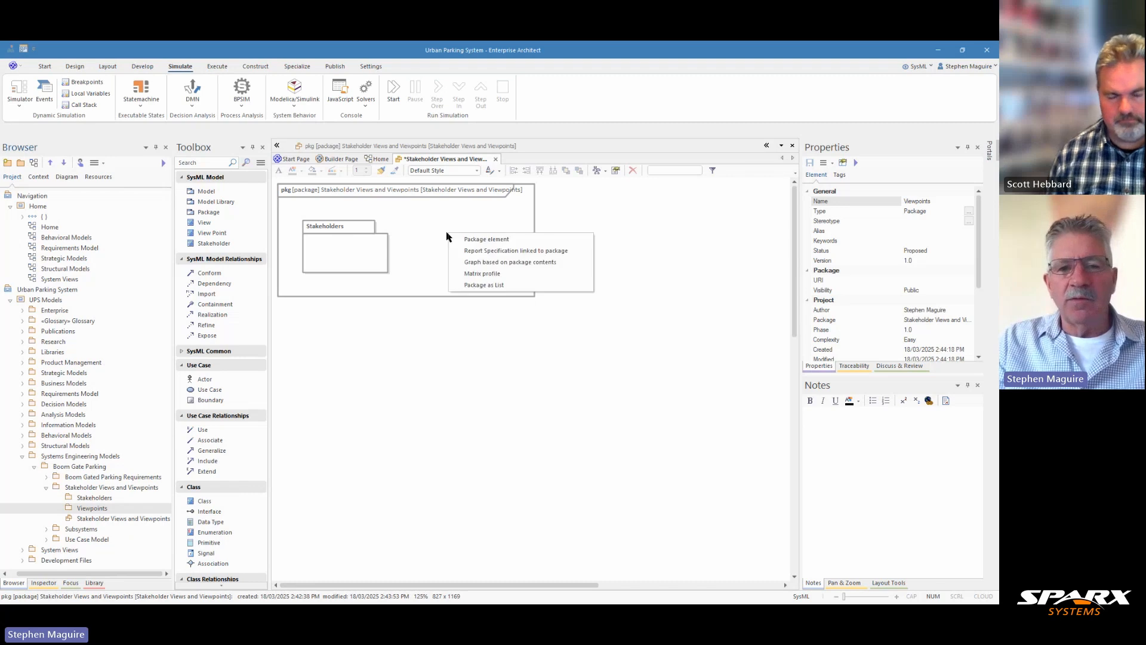
click(472, 242)
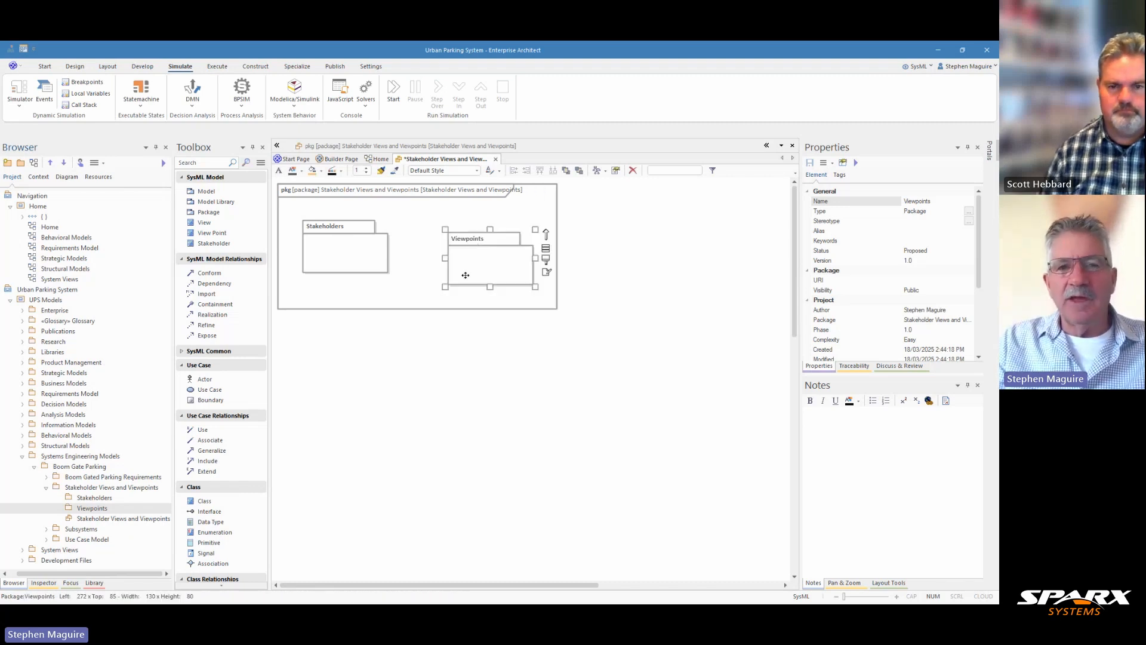
drag(477, 268, 477, 255)
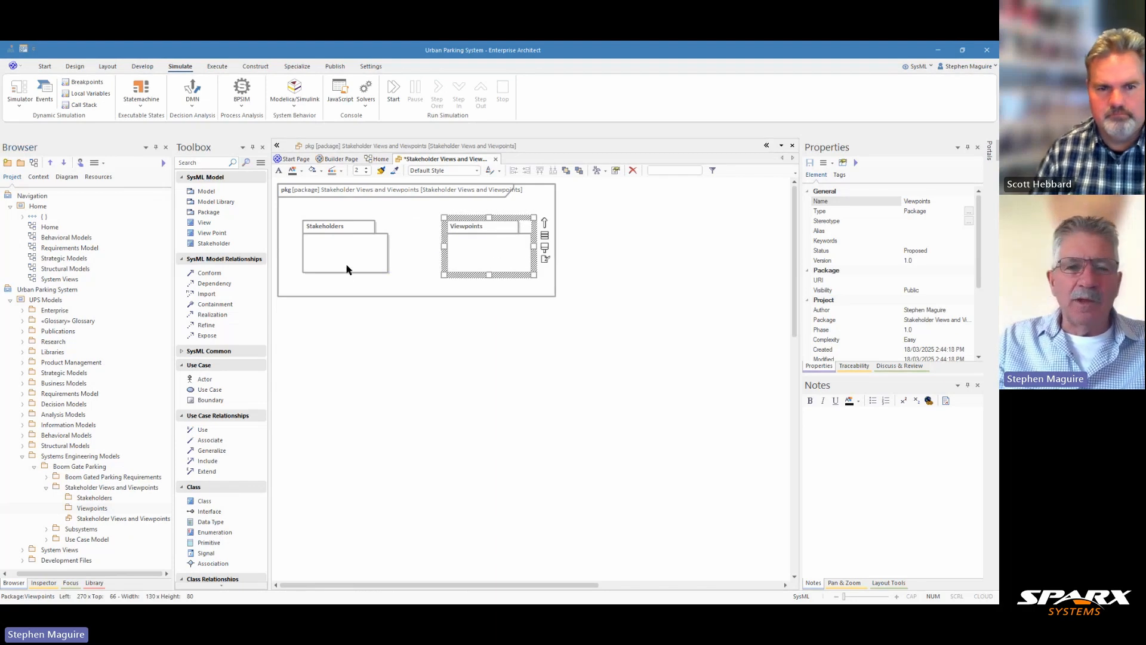
- Shift the Stakeholders and Viewpoints packages slightly down together on the diagram and extend both to a height of about 239
click(347, 268)
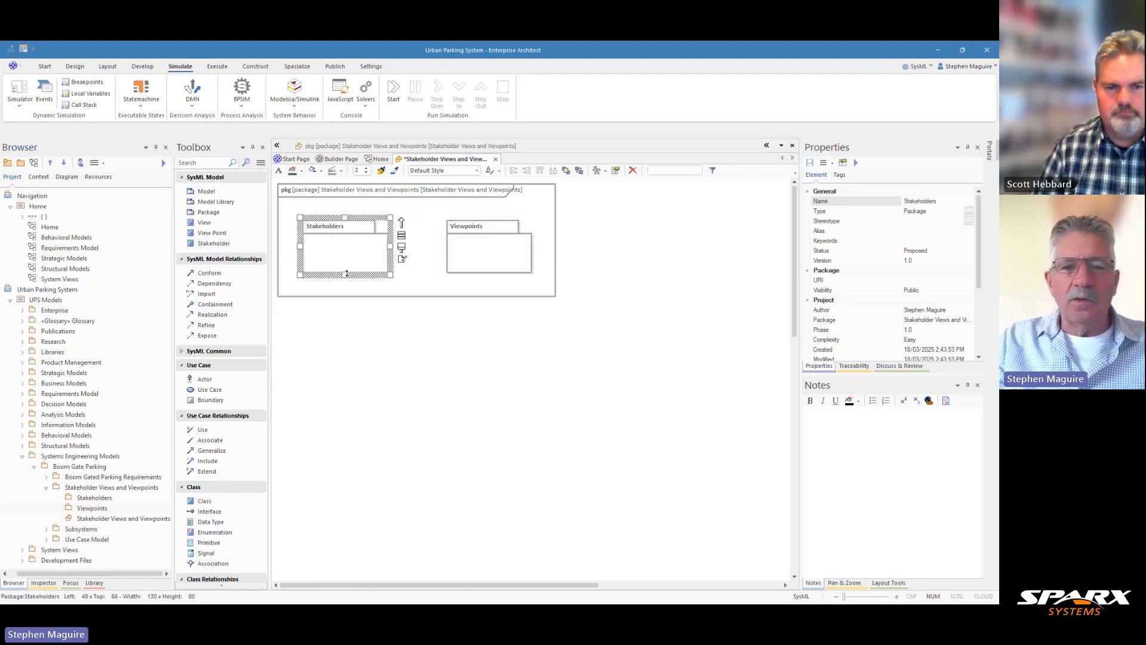
ctrl+click(463, 254)
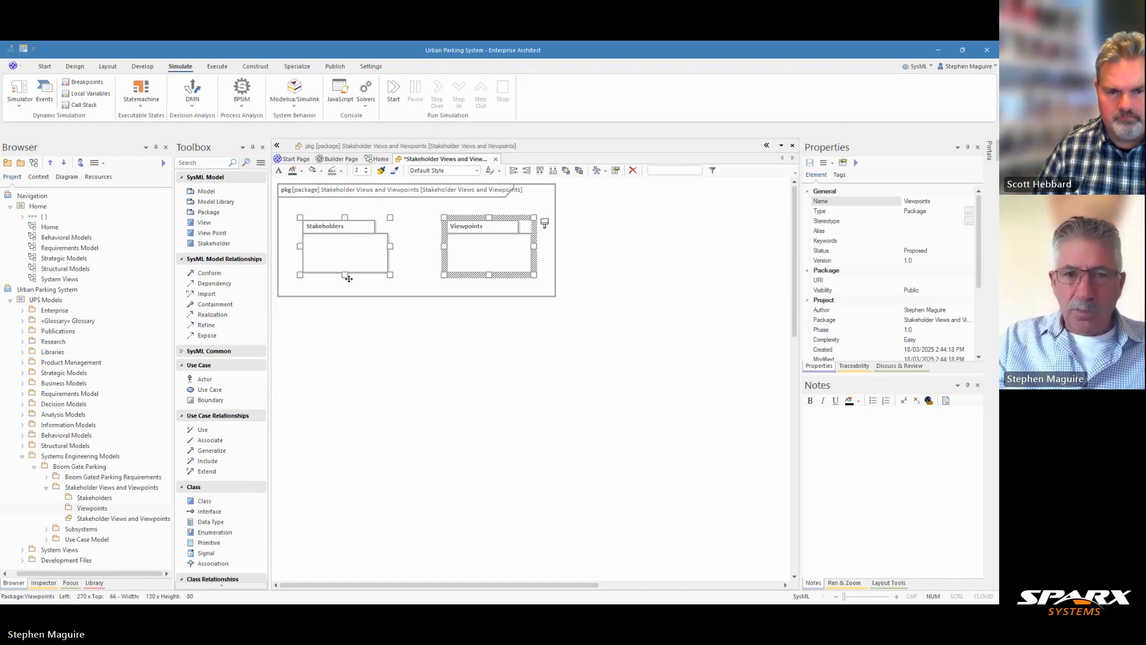
key(Down)
key(Down)
key(Down)
key(Down)
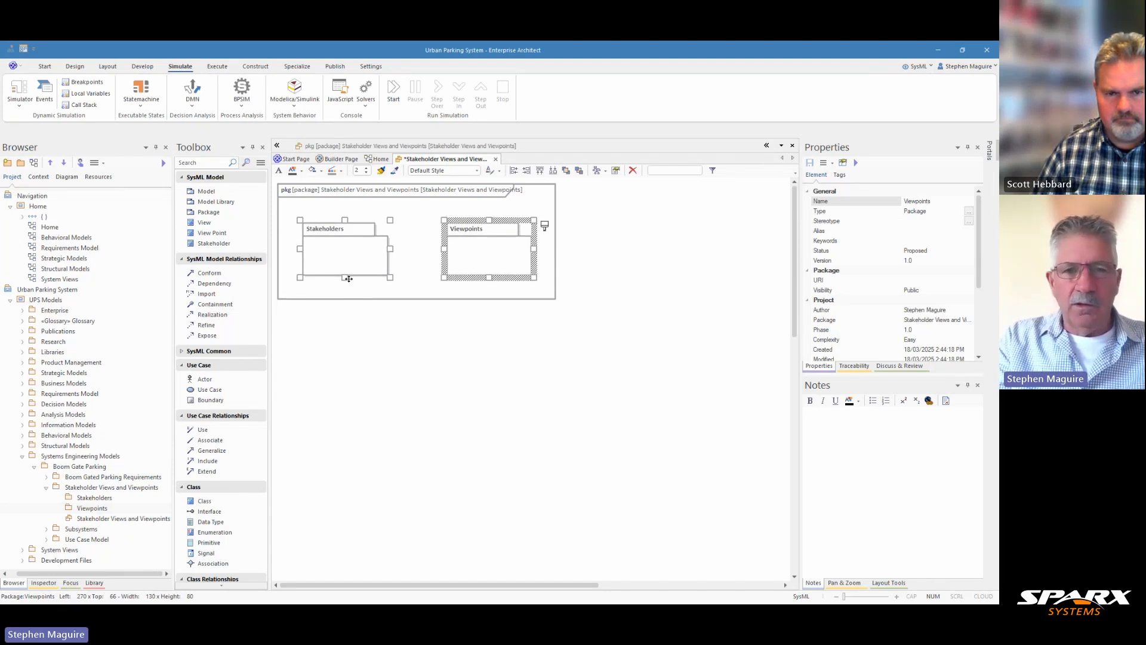
key(shift+Down)
key(shift+Down)
key(shift+Down)
key(shift+Down)
key(shift+Down)
key(shift+Down)
key(shift+Down)
key(shift+Down)
key(shift+Down)
key(shift+Down)
key(shift+Down)
key(shift+Down)
key(shift+Down)
key(shift+Down)
key(shift+Down)
key(shift+Down)
key(shift+Down)
key(shift+Down)
key(shift+Down)
key(shift+Down)
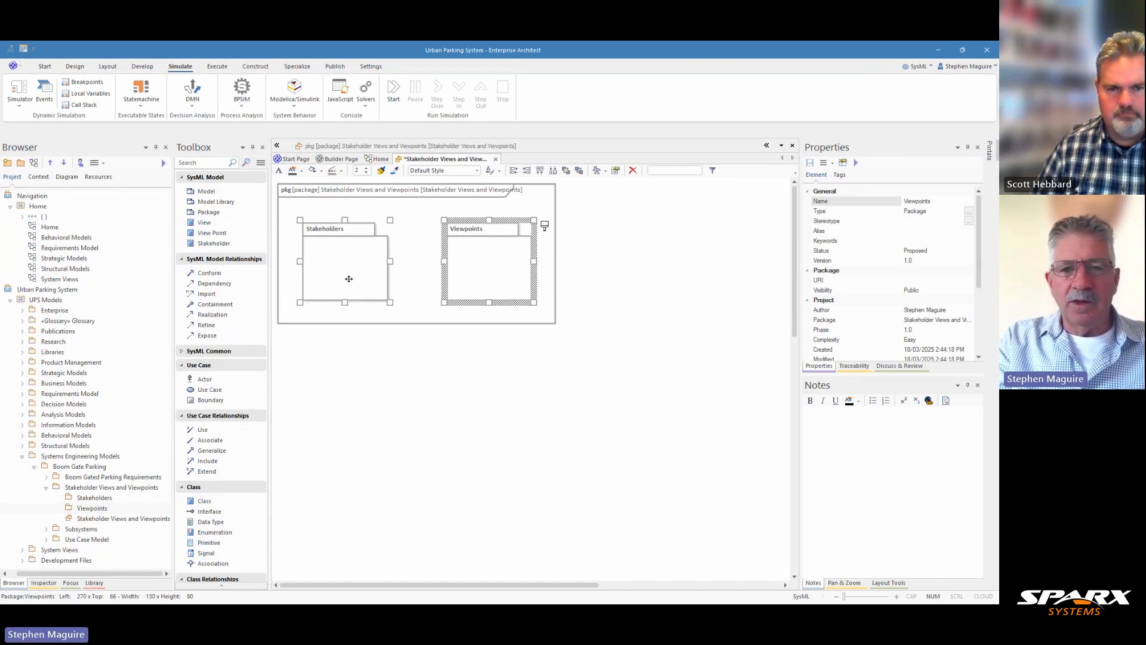
key(shift+Down)
key(shift+Down)
key(shift+Down)
key(shift+Down)
key(shift+Down)
key(shift+Down)
key(shift+Down)
key(shift+Down)
key(shift+Down)
key(shift+Down)
key(shift+Down)
key(shift+Down)
key(shift+Down)
key(shift+Down)
key(shift+Down)
key(shift+Down)
key(shift+Down)
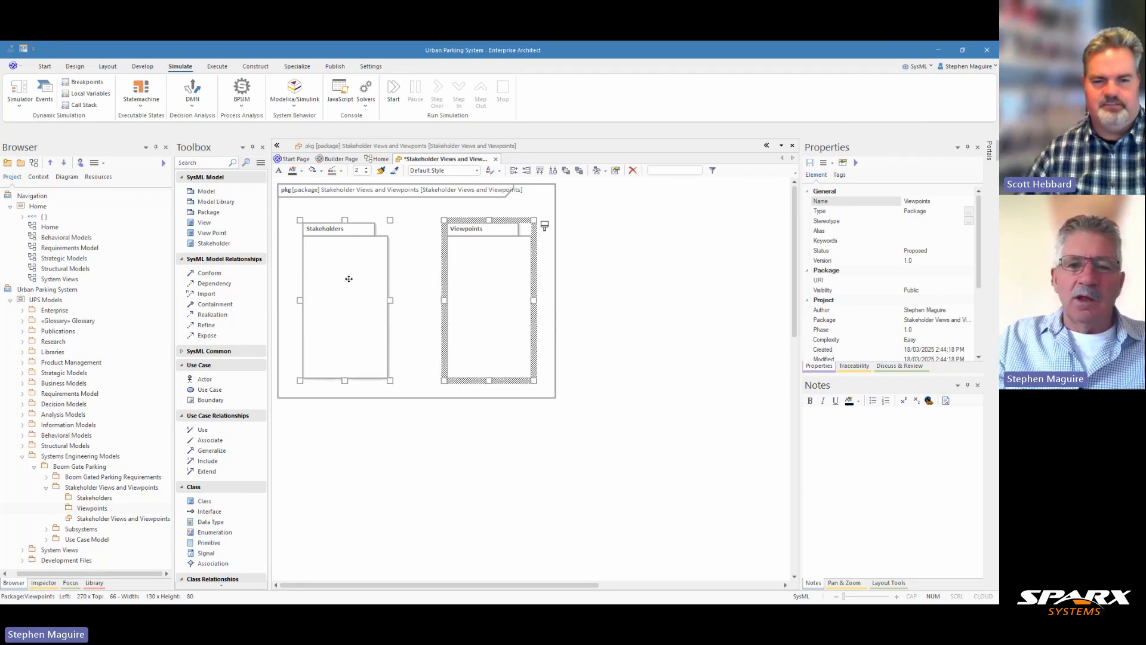
click(545, 287)
- Stretch the Stakeholders package downward to a height of about 363 and make the Viewpoints package the same height
click(366, 325)
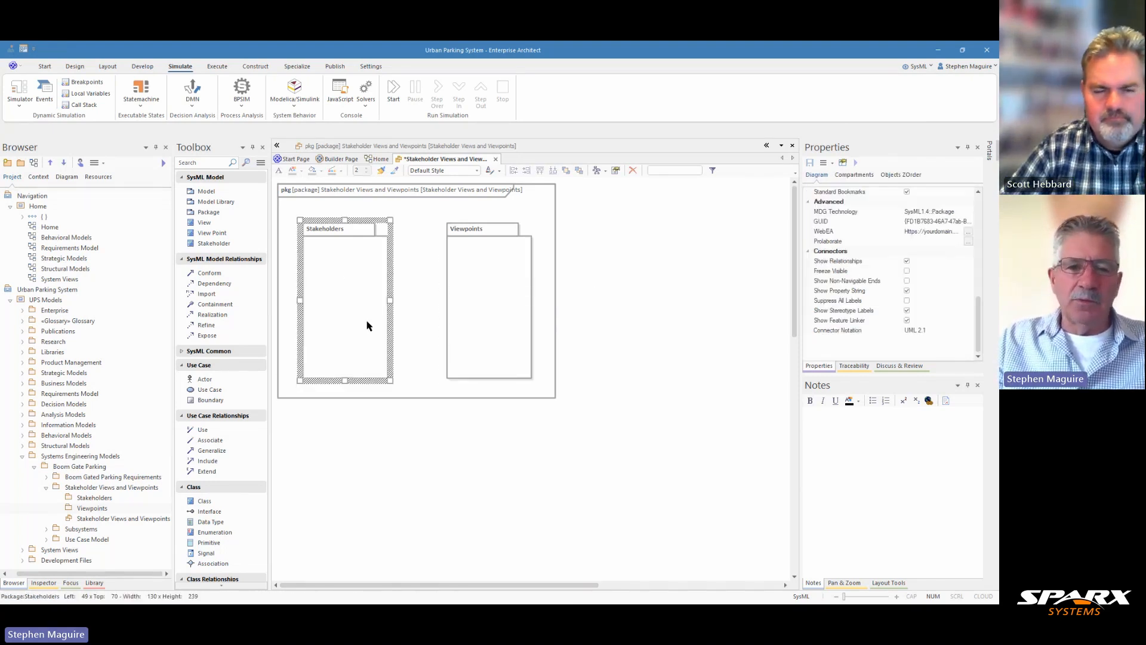
drag(344, 380, 338, 462)
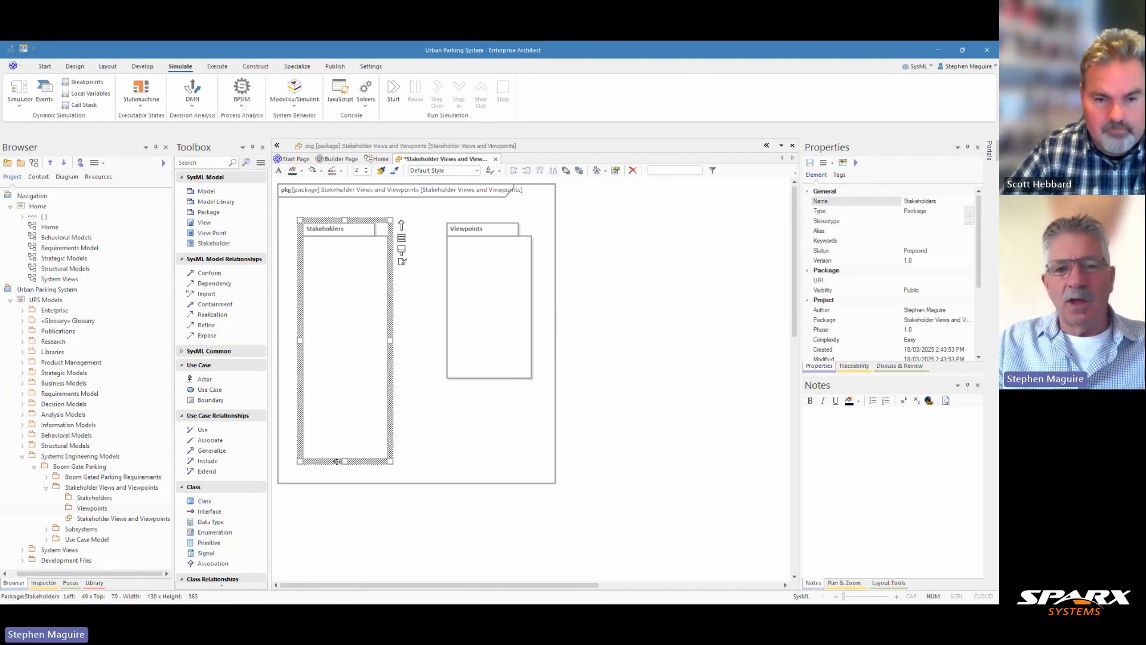
click(505, 286)
ctrl+click(370, 301)
click(108, 66)
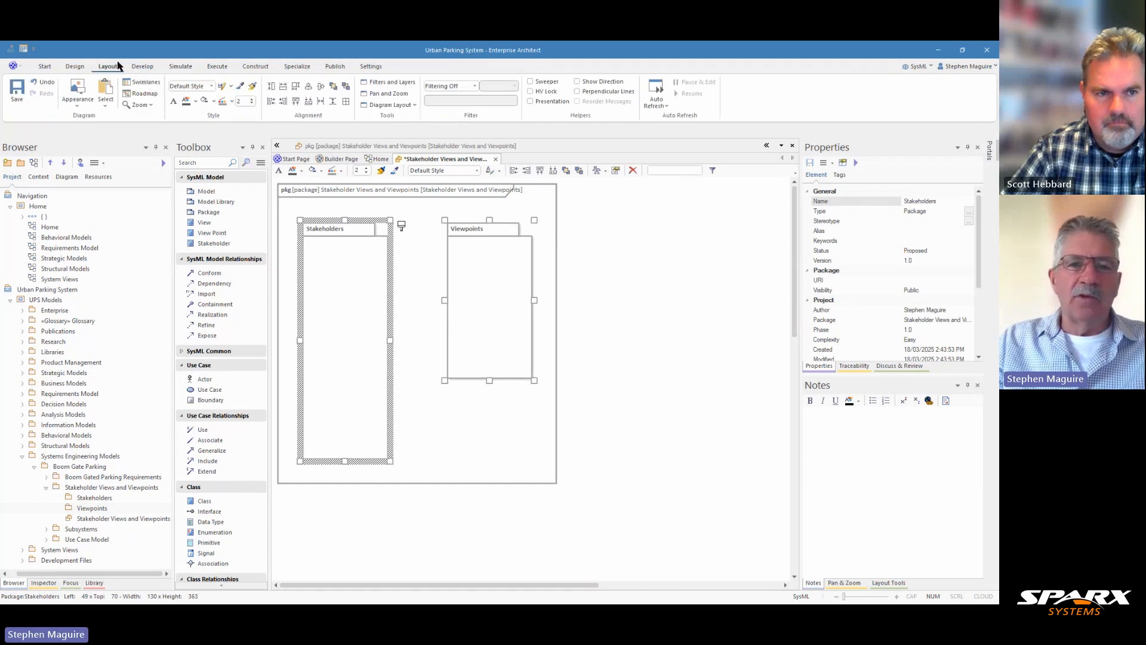
click(296, 88)
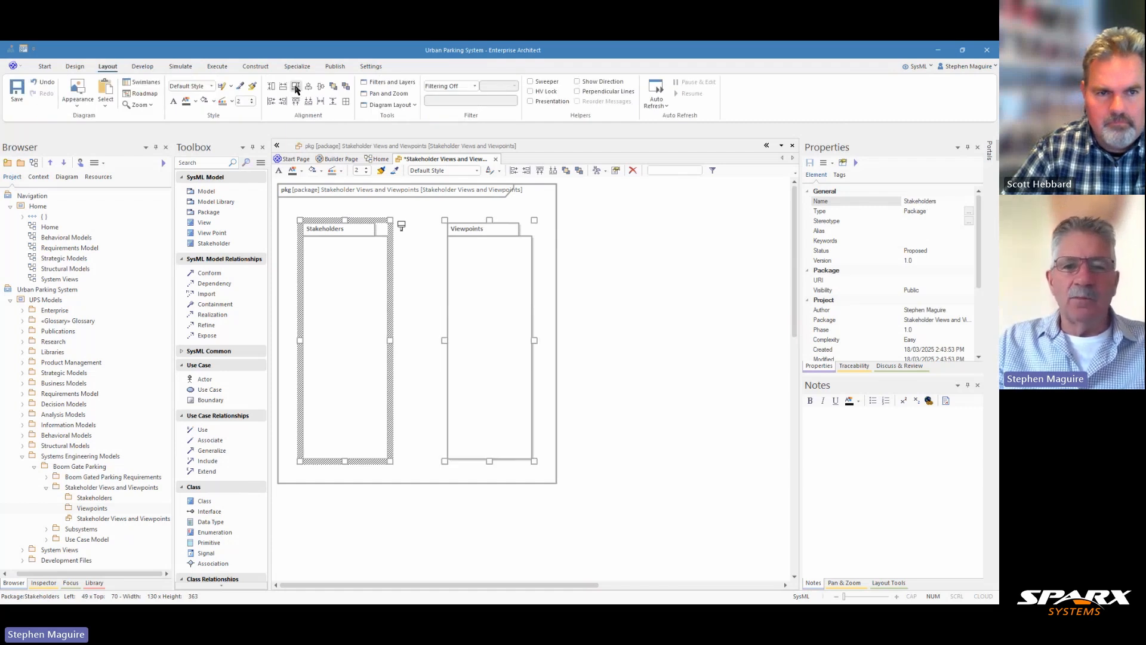
- Widen the Stakeholders and Viewpoints packages together by a small equal amount and clear the selection
key(ctrl+Right)
key(ctrl+Right)
key(ctrl+Right)
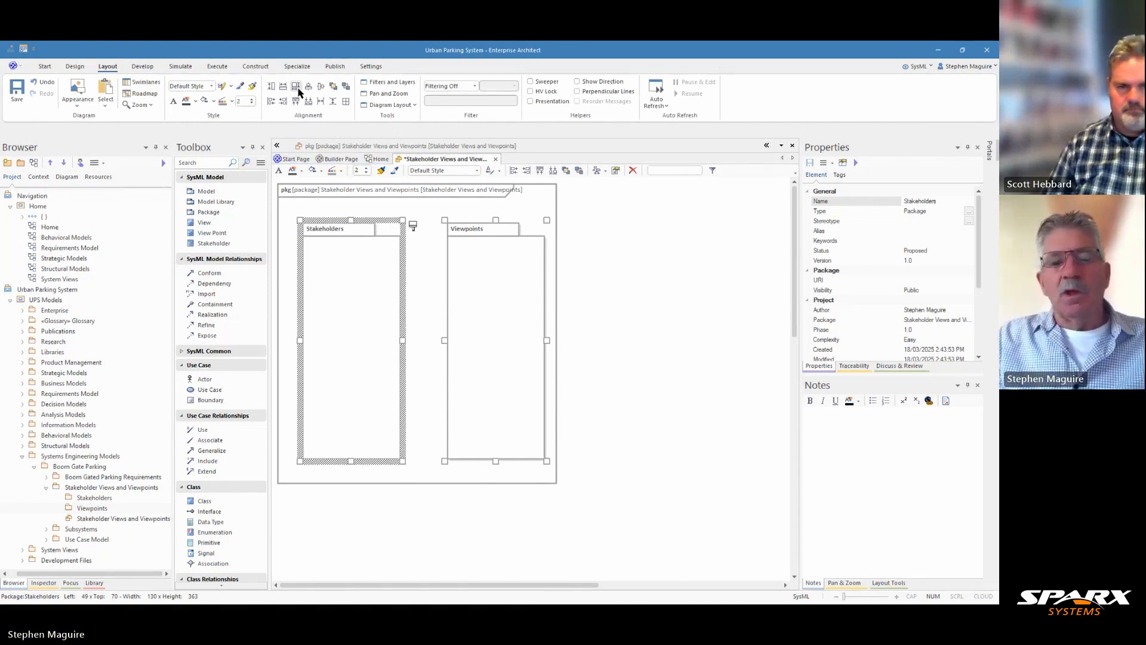
click(609, 243)
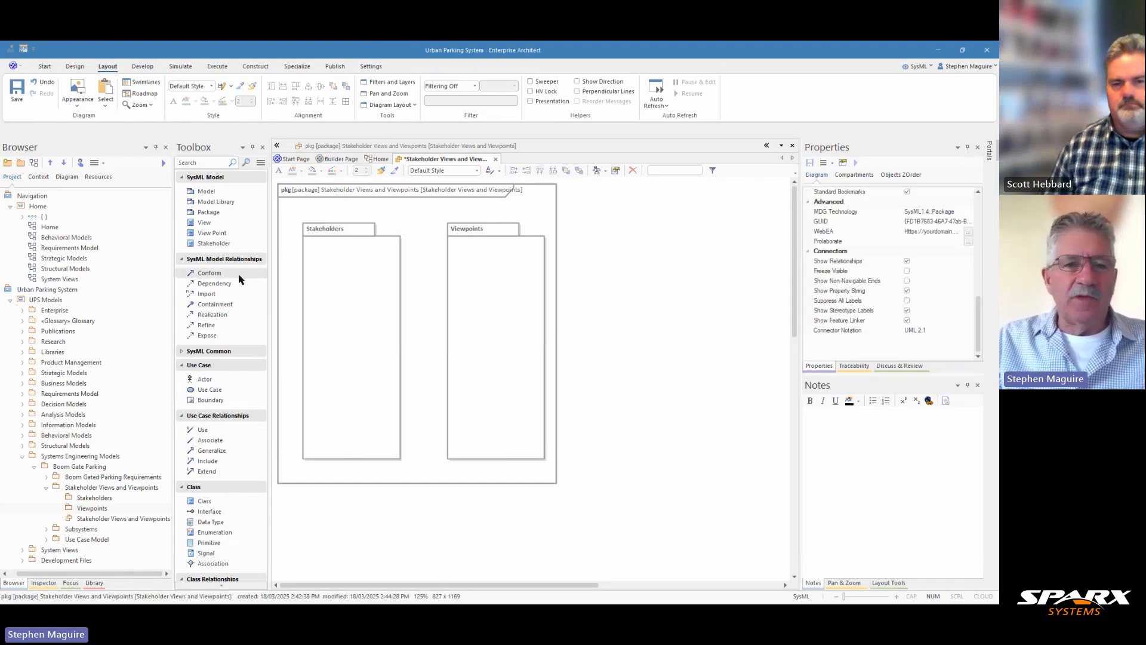
- Add a SysML package named "Views" to the diagram on the right of the Viewpoints package, using Package Only
click(215, 214)
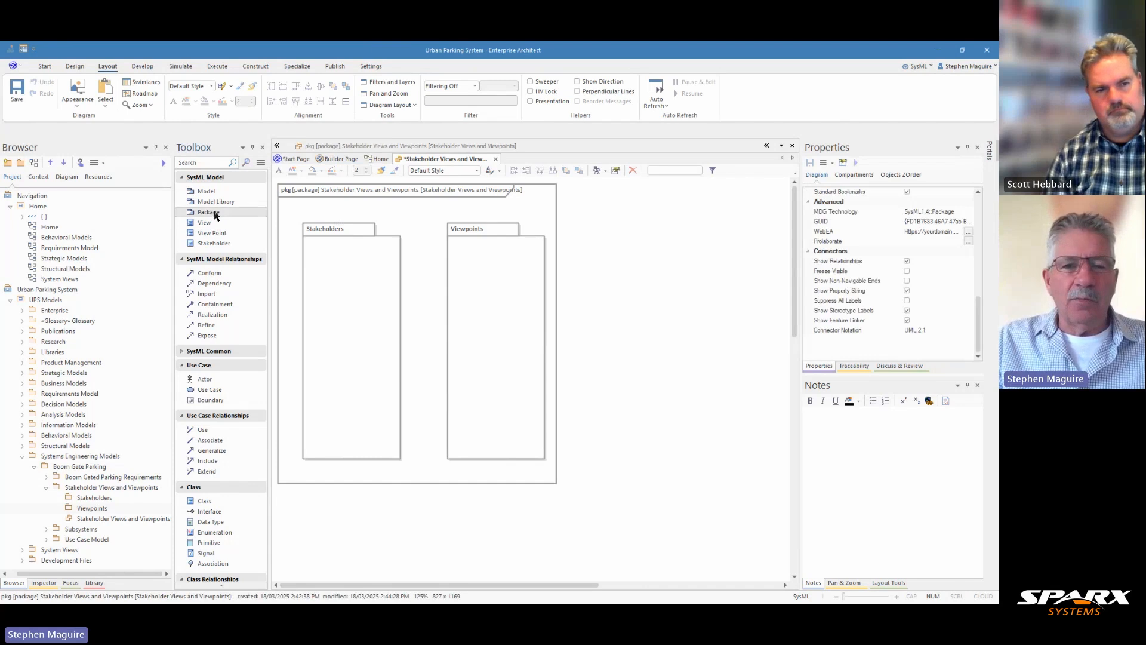
click(599, 226)
text(V)
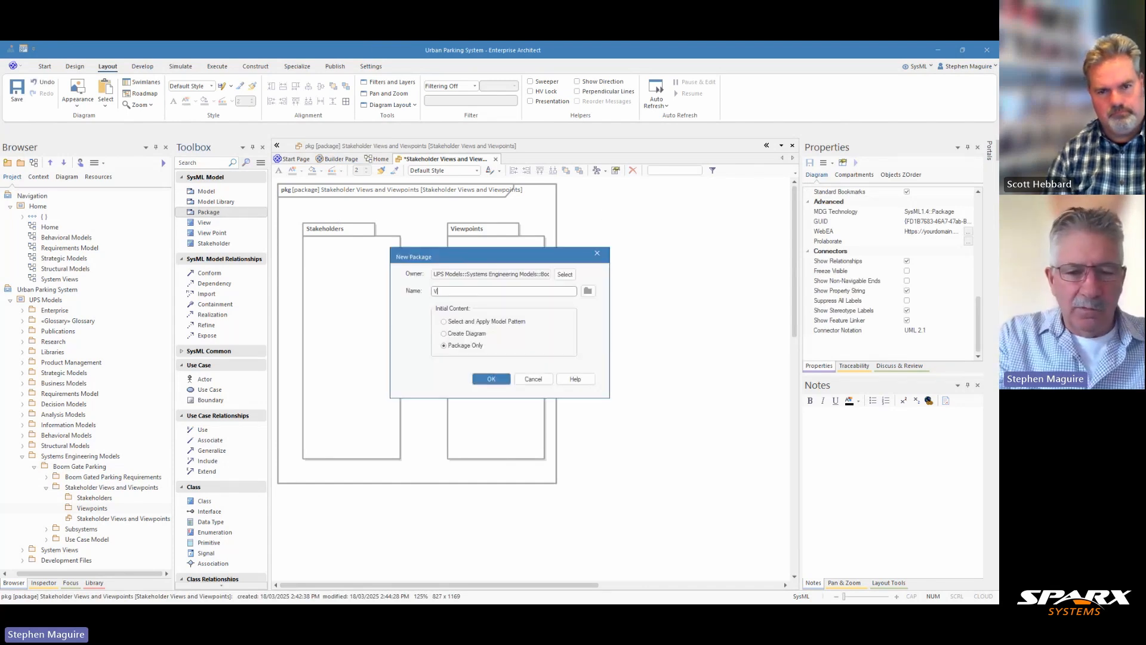
text(iews)
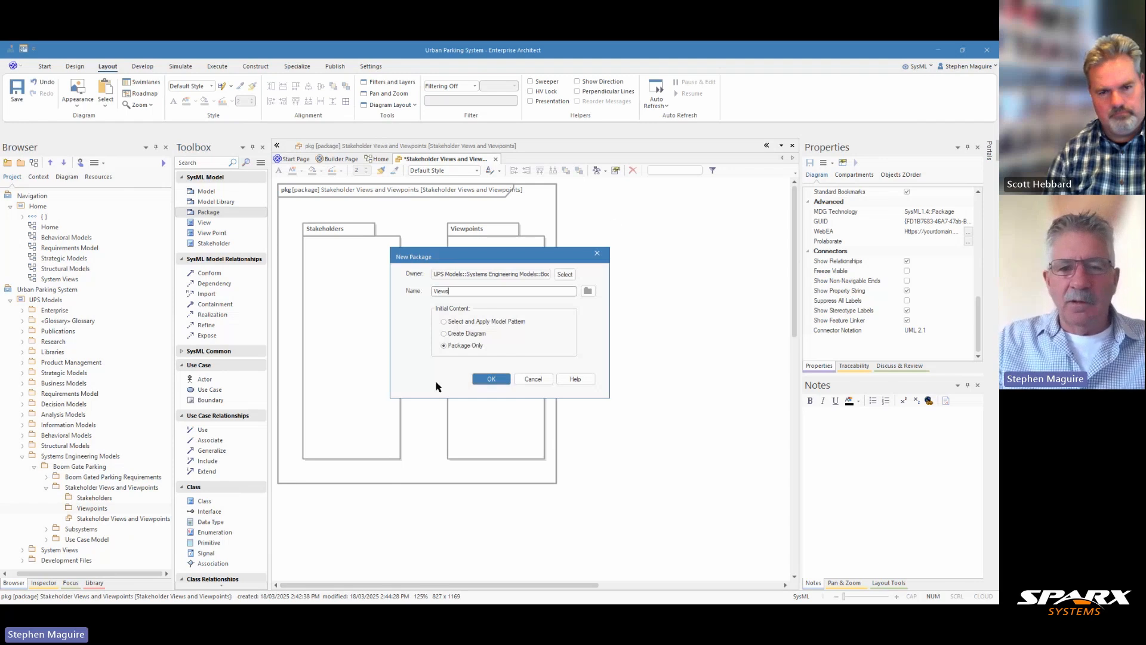
click(489, 381)
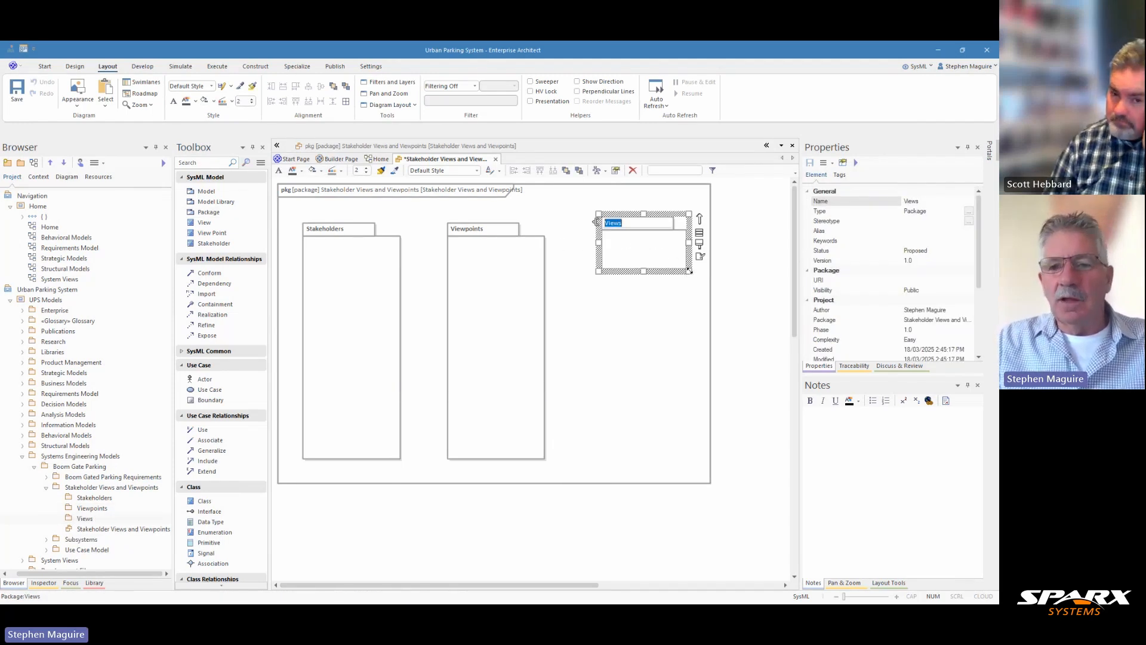
- Enlarge the Views package on the diagram to about 229 wide and 558 high
drag(689, 270, 753, 581)
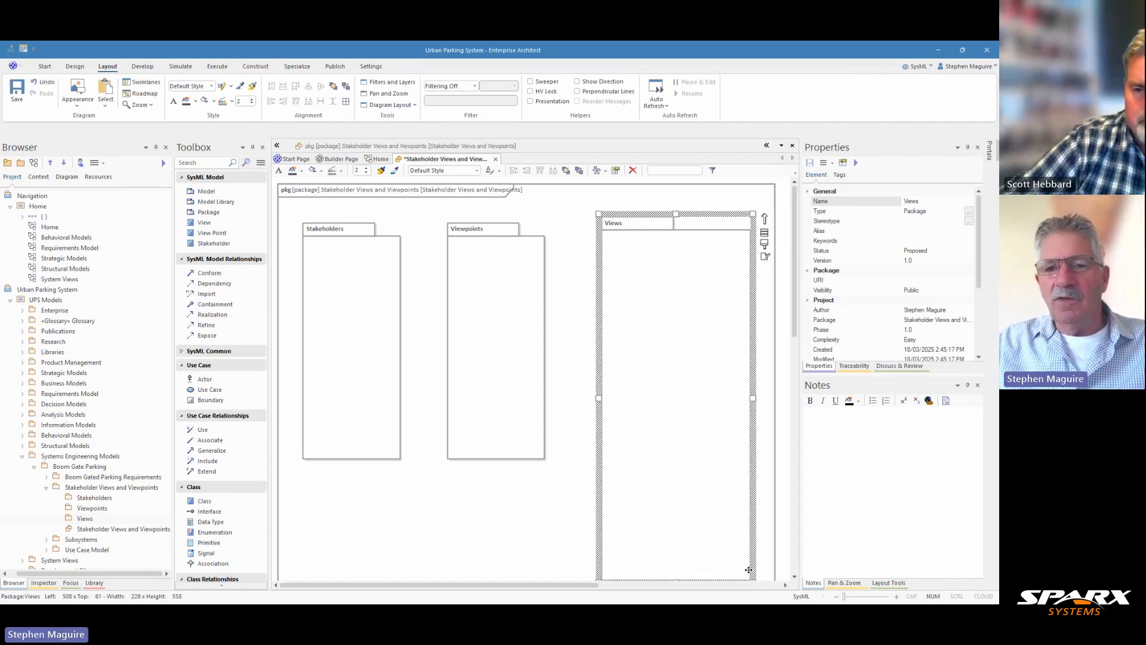
click(550, 516)
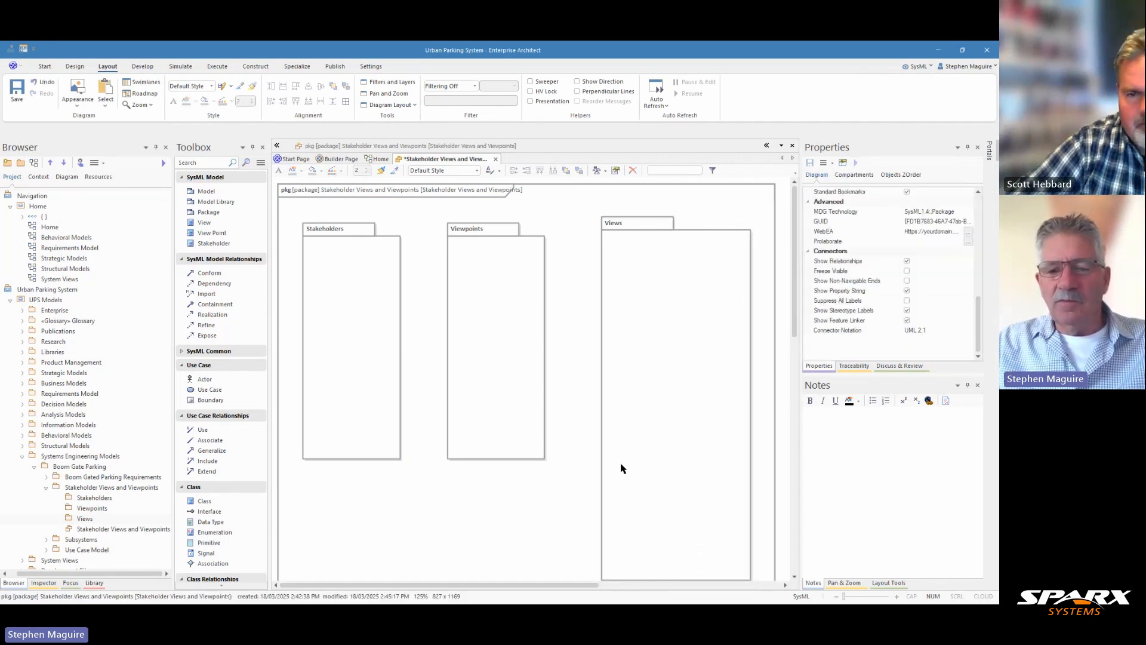
scroll(621, 468, down, 3)
scroll(621, 468, up, 3)
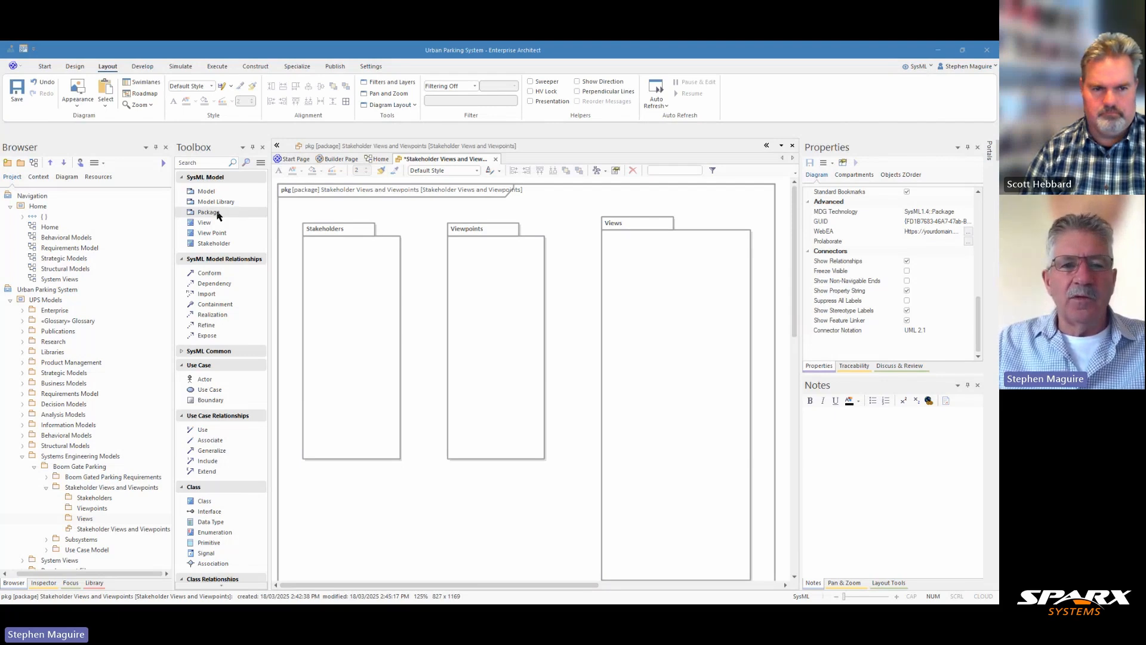
- Add a SysML stakeholder element named "Parking Operator" inside the Stakeholders package on the diagram
click(211, 245)
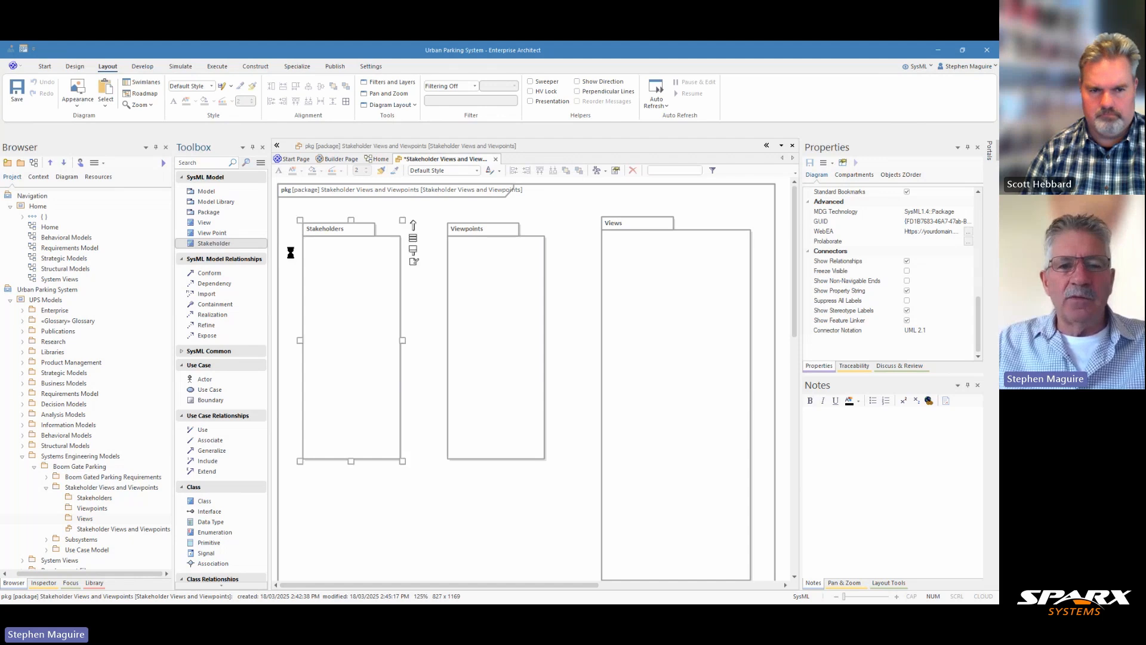
click(327, 249)
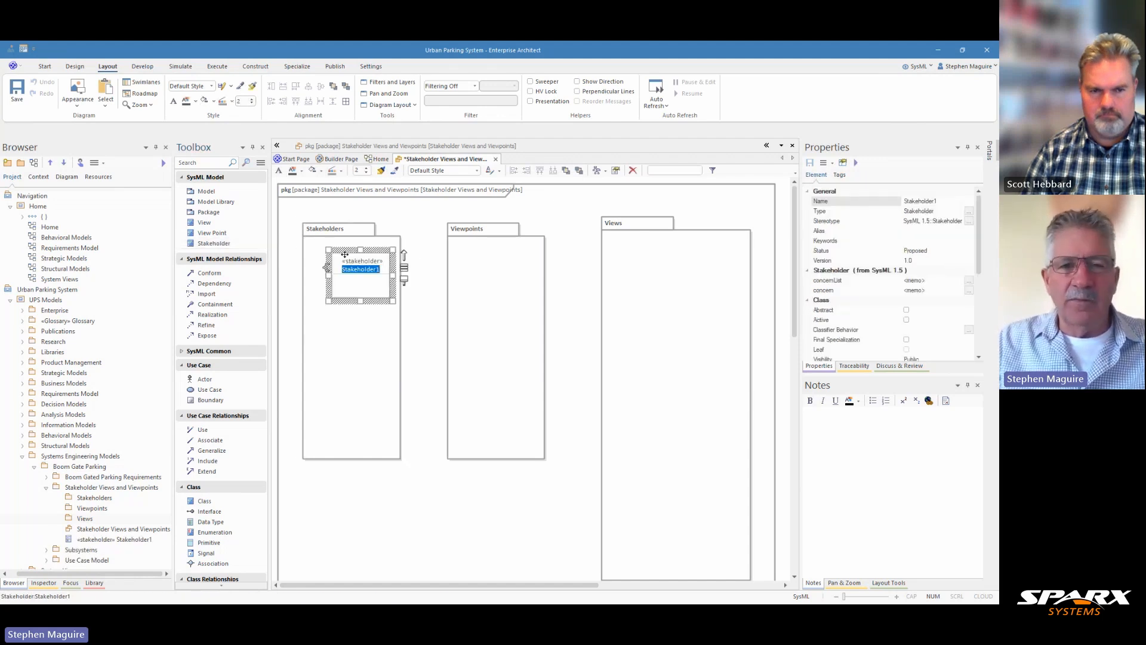
text(P)
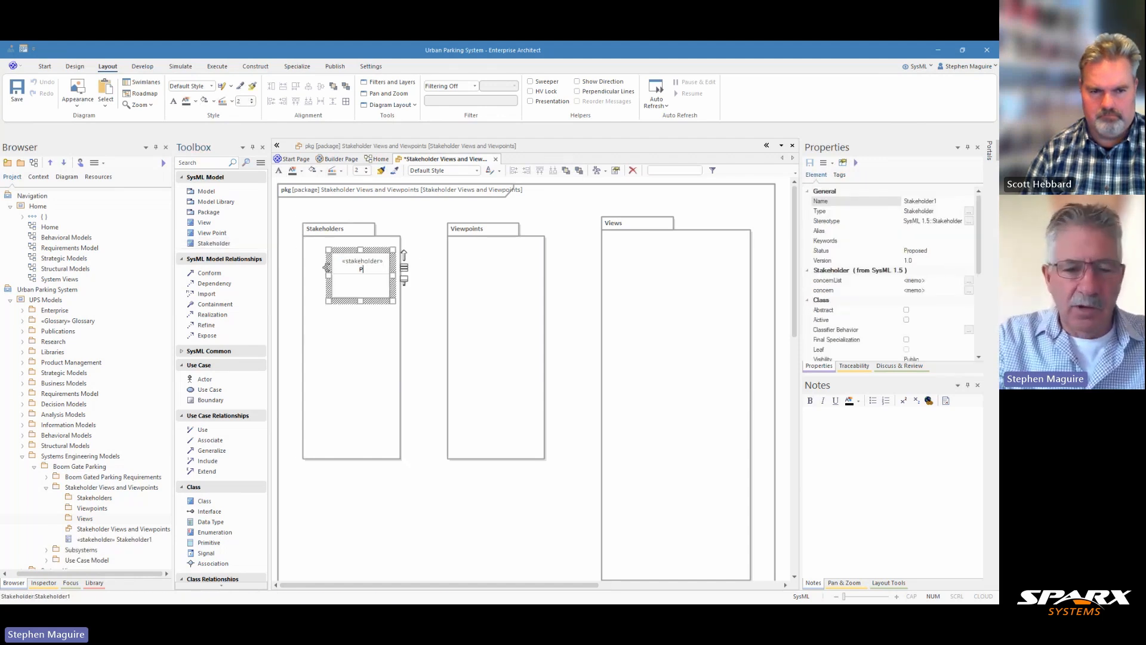
text(akring)
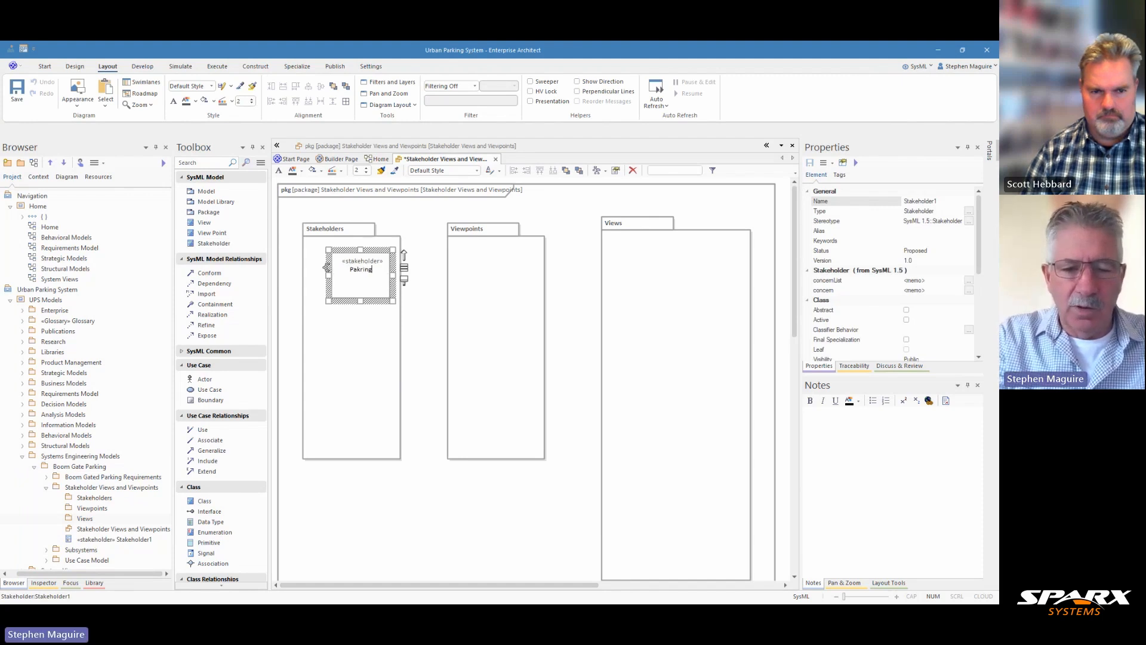
text( Operator)
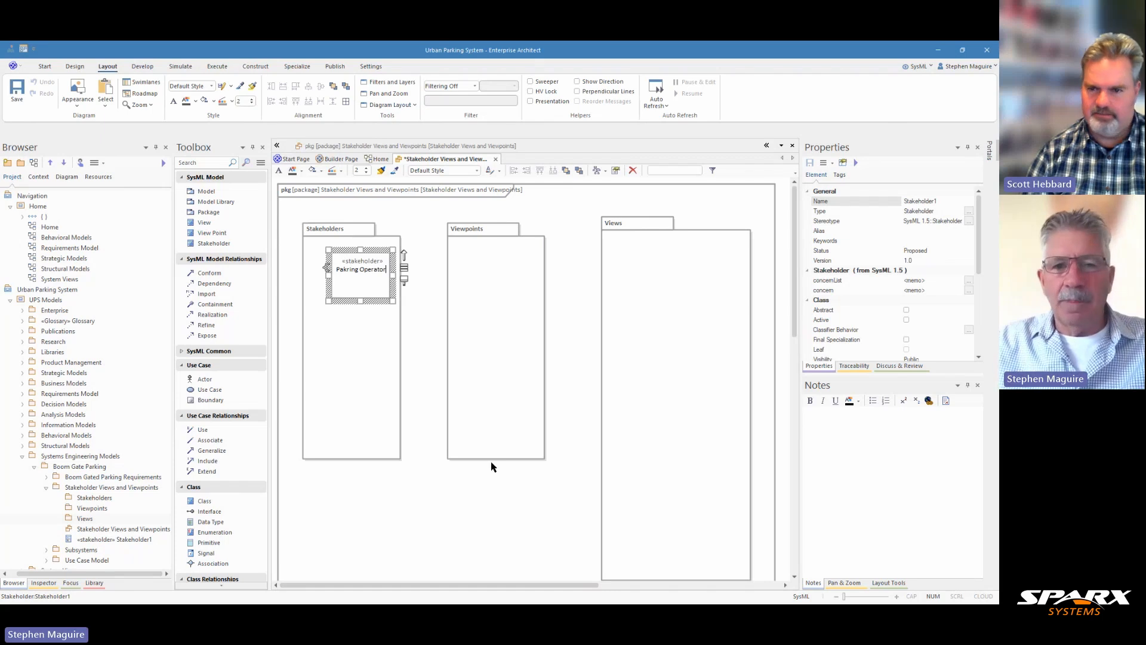
click(363, 269)
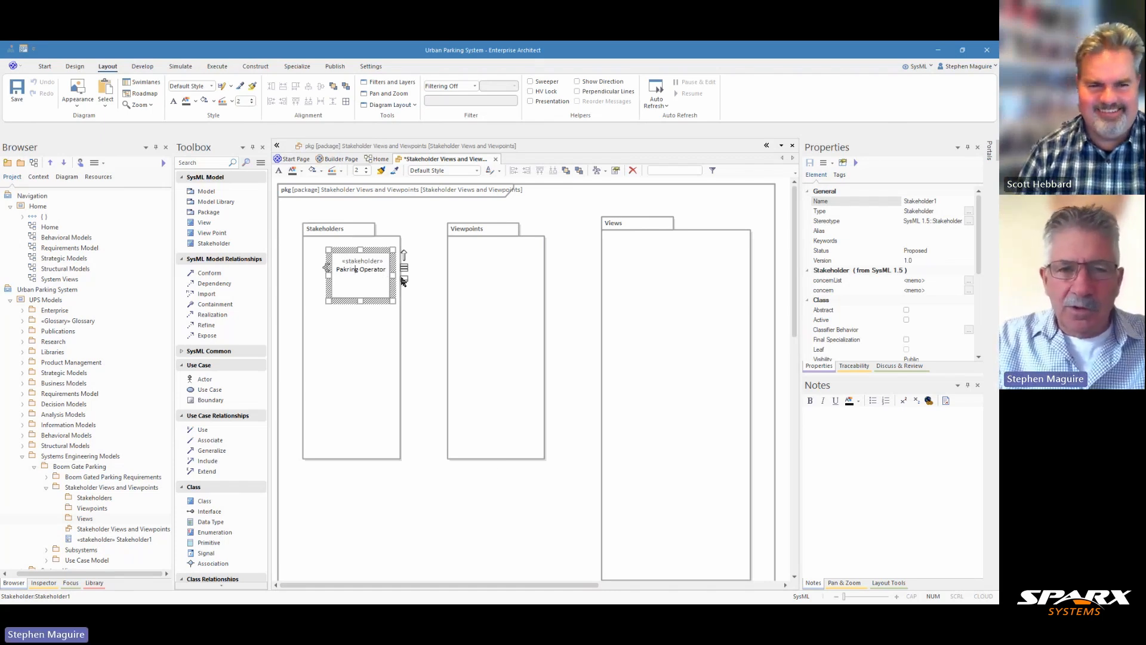
key(BackSpace)
key(BackSpace)
key(BackSpace)
key(BackSpace)
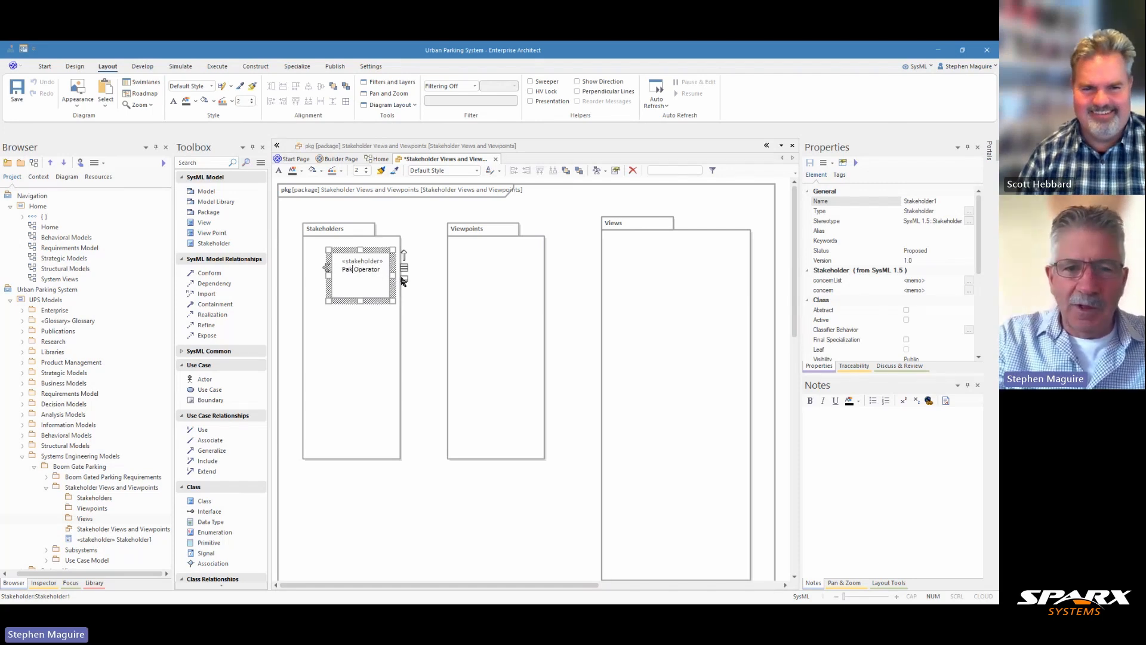
key(BackSpace)
text(r)
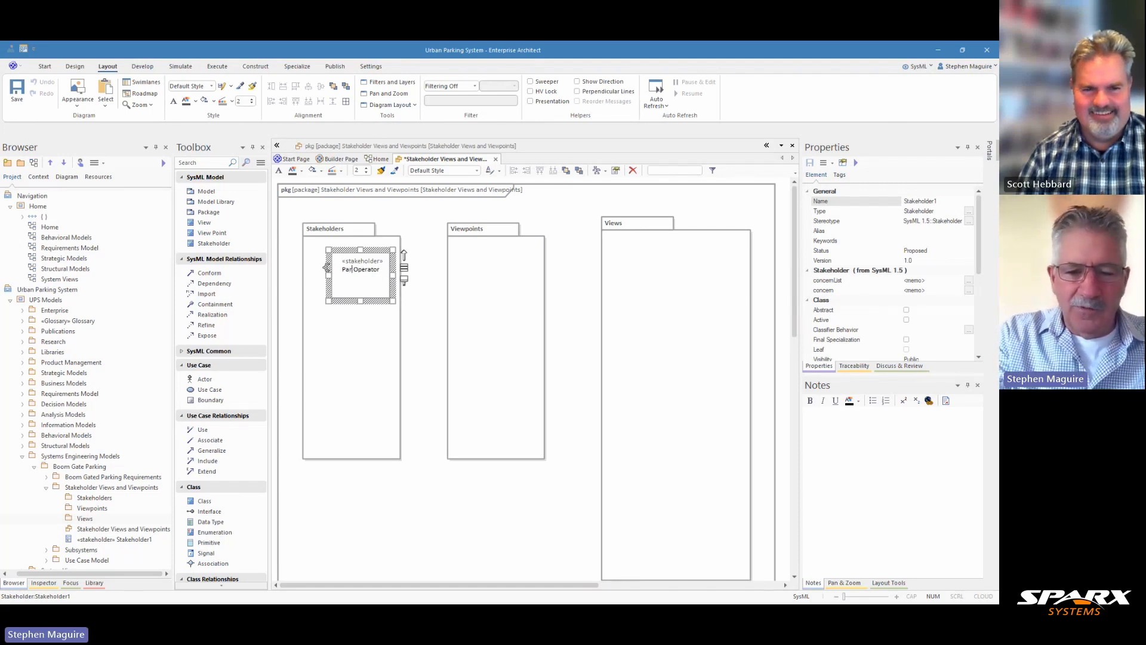
text(king)
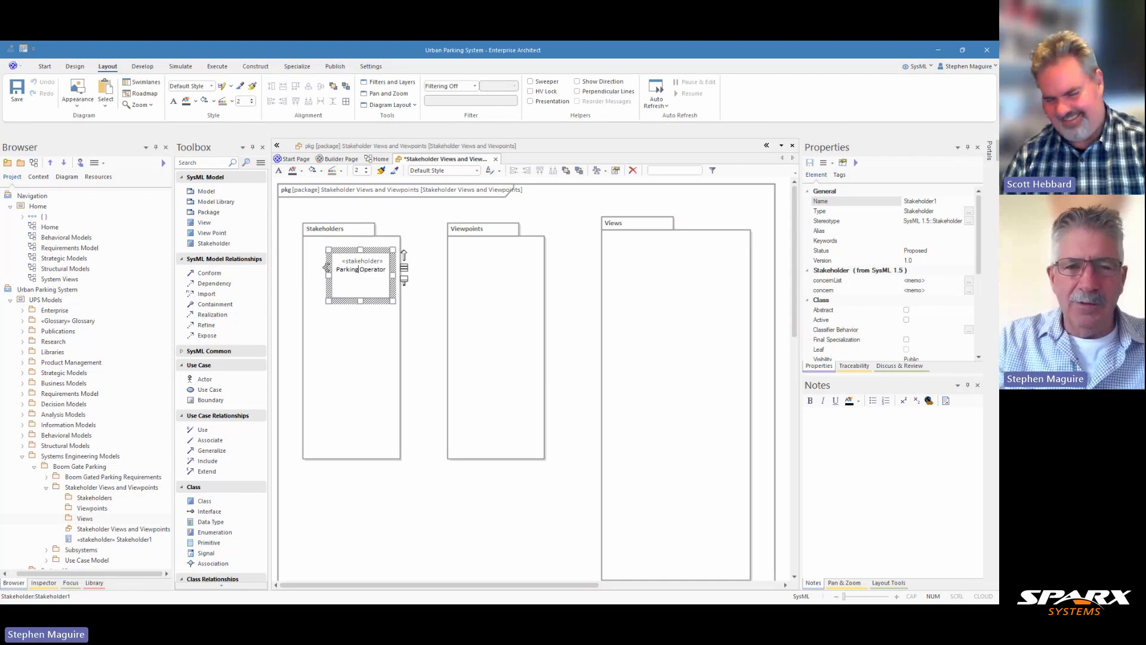
click(820, 417)
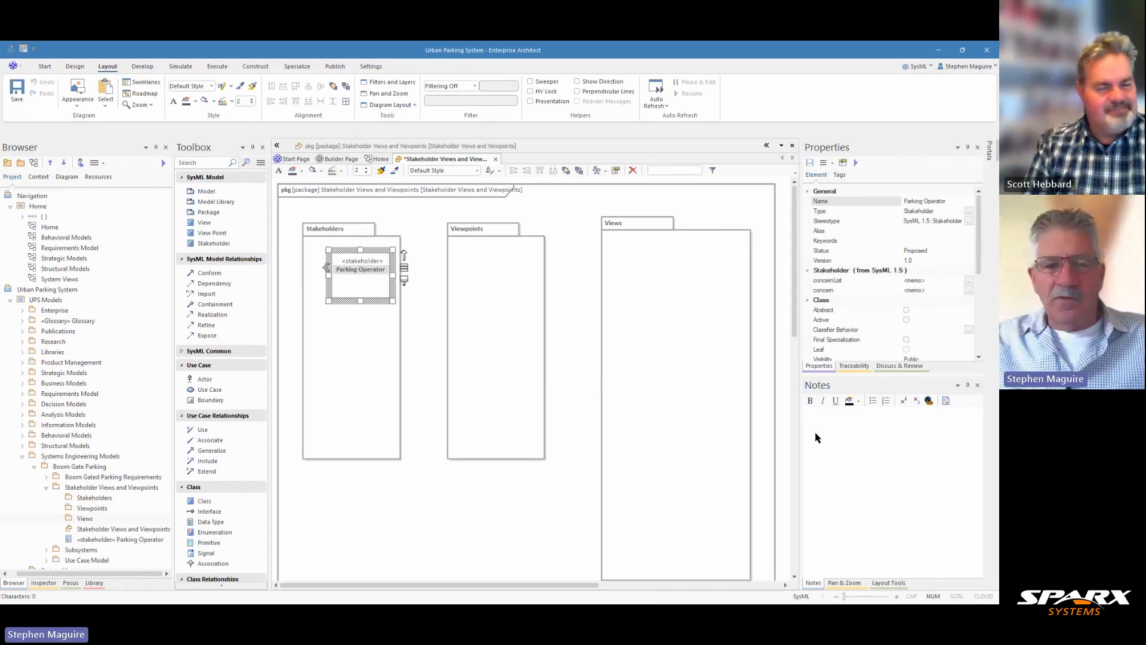
- Enter notes describing Parking Operator as daily staff who manage the parking facility, and resize the element on the diagram to about 90 wide and 44 high
text(Daily staff who manage the parking facility and interact directly with the system's operational interfaces. They are responsible for monitoring system status, resolving basic issues, and assisting vehicle owners.)
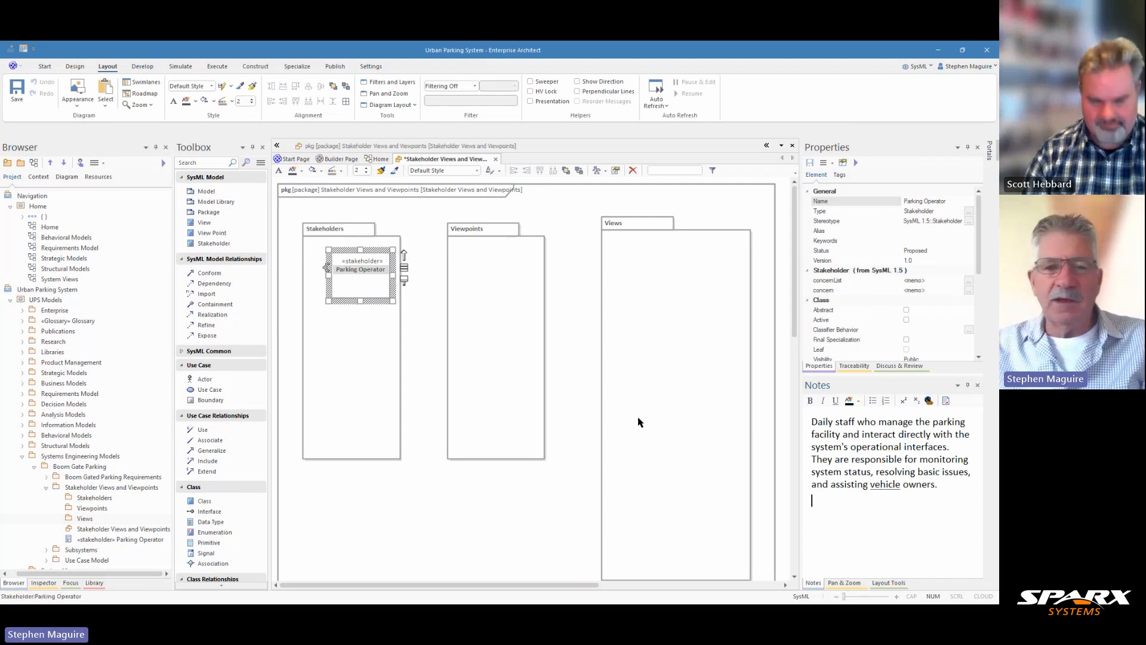
click(427, 279)
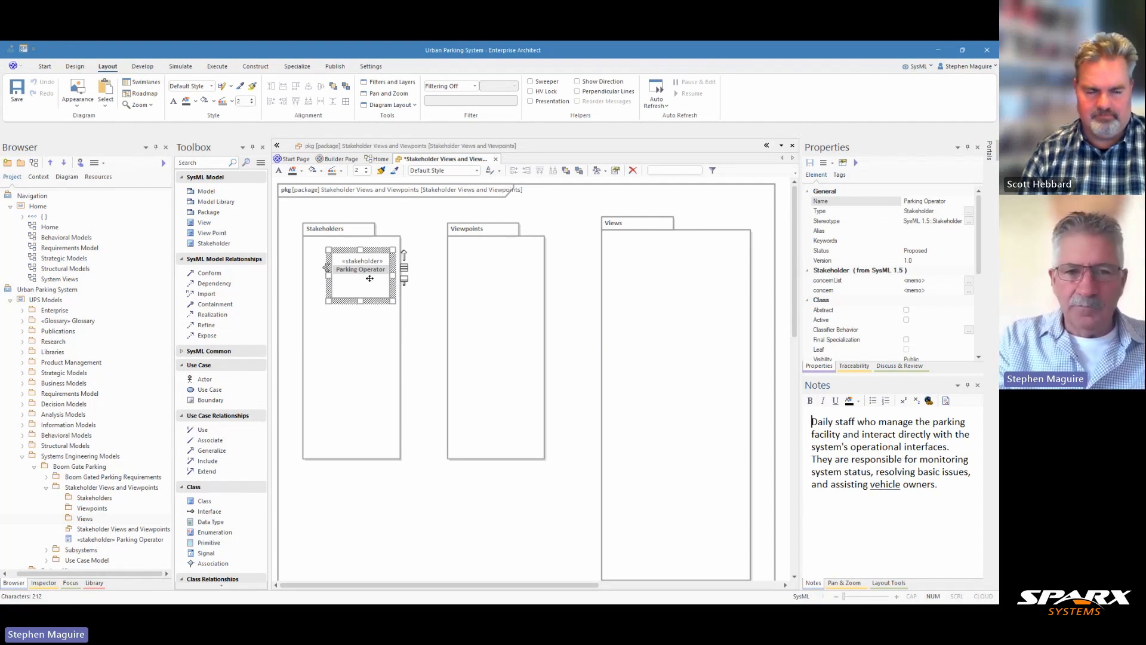
click(407, 344)
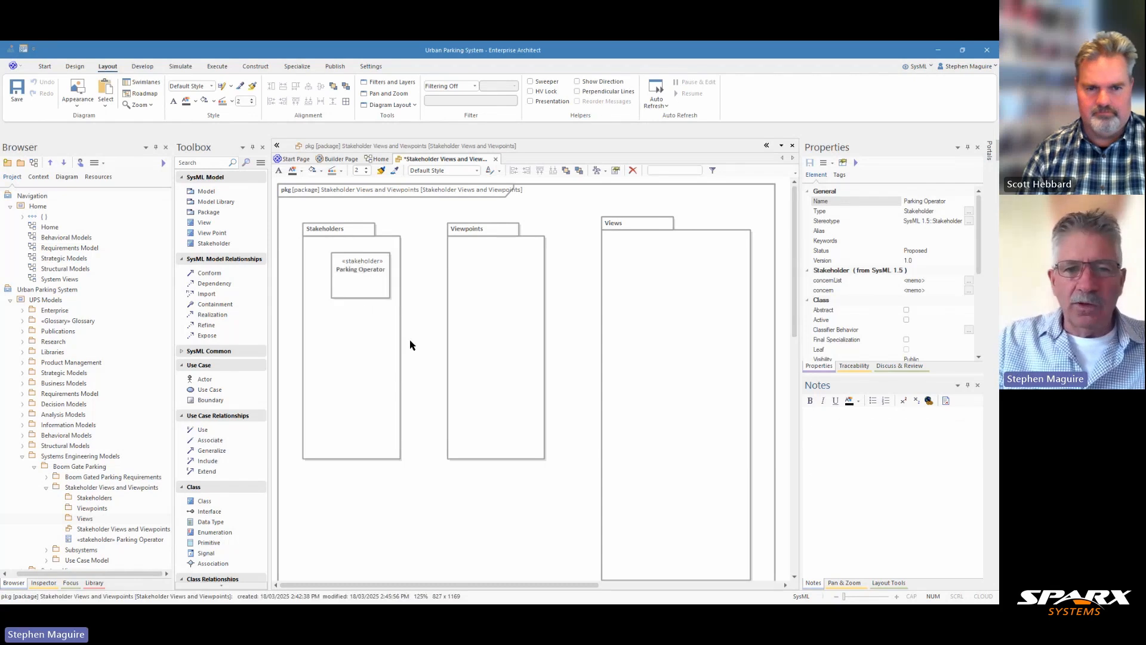
click(368, 292)
drag(367, 301, 353, 263)
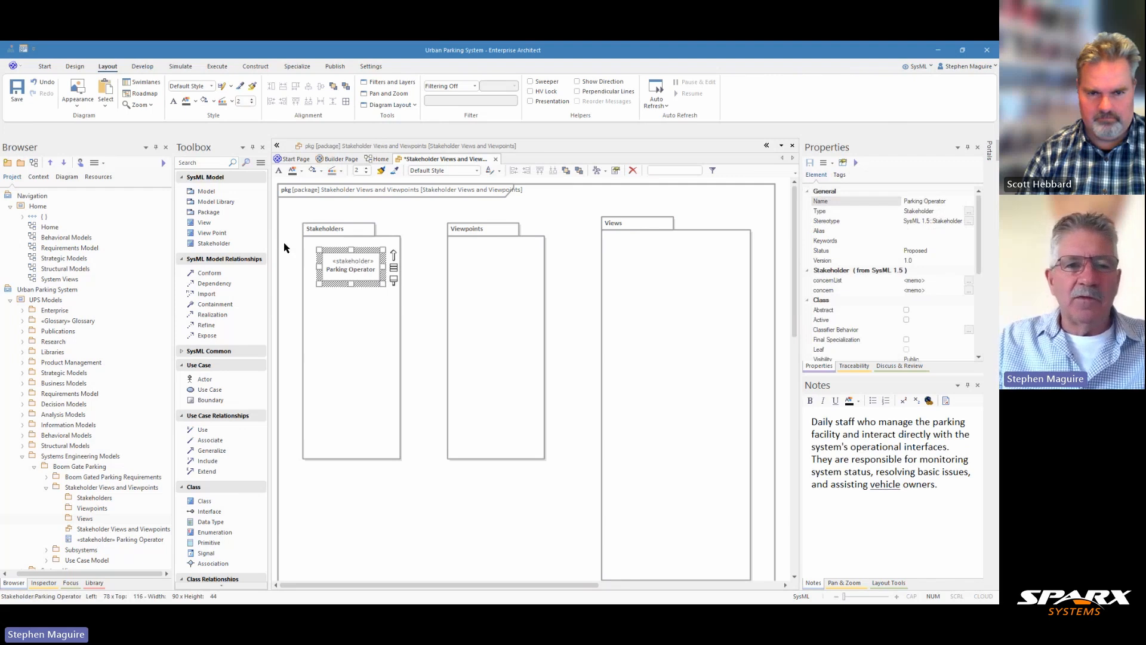
- Add a SysML viewpoint element named "Operation Viewpoint" inside the Viewpoints package on the diagram
click(212, 232)
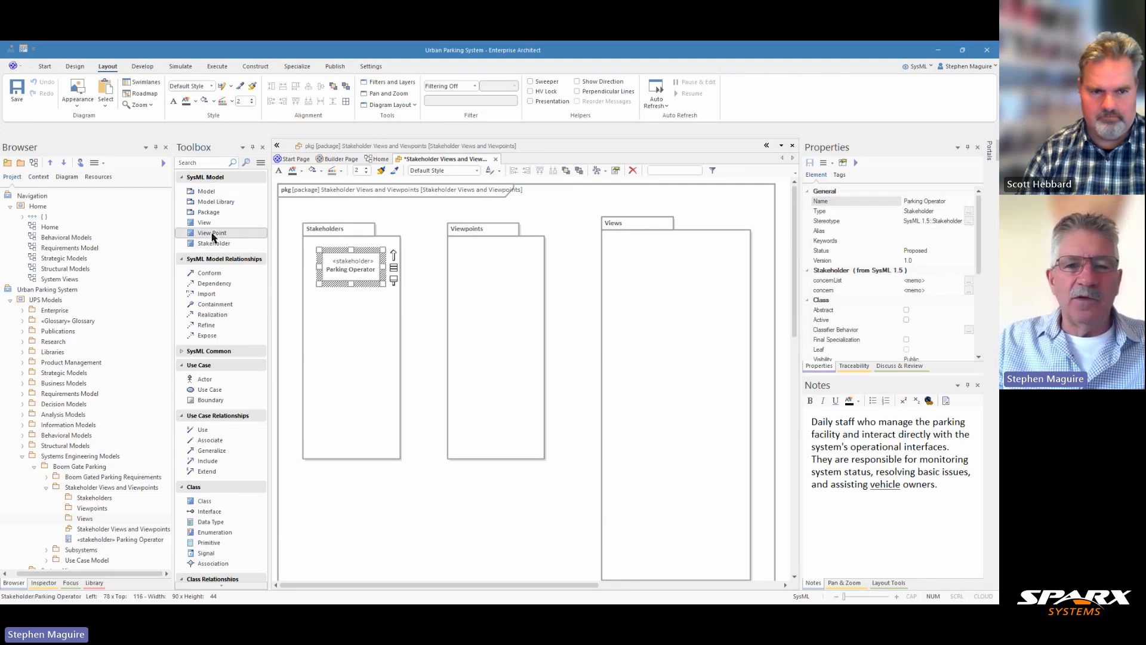
click(464, 261)
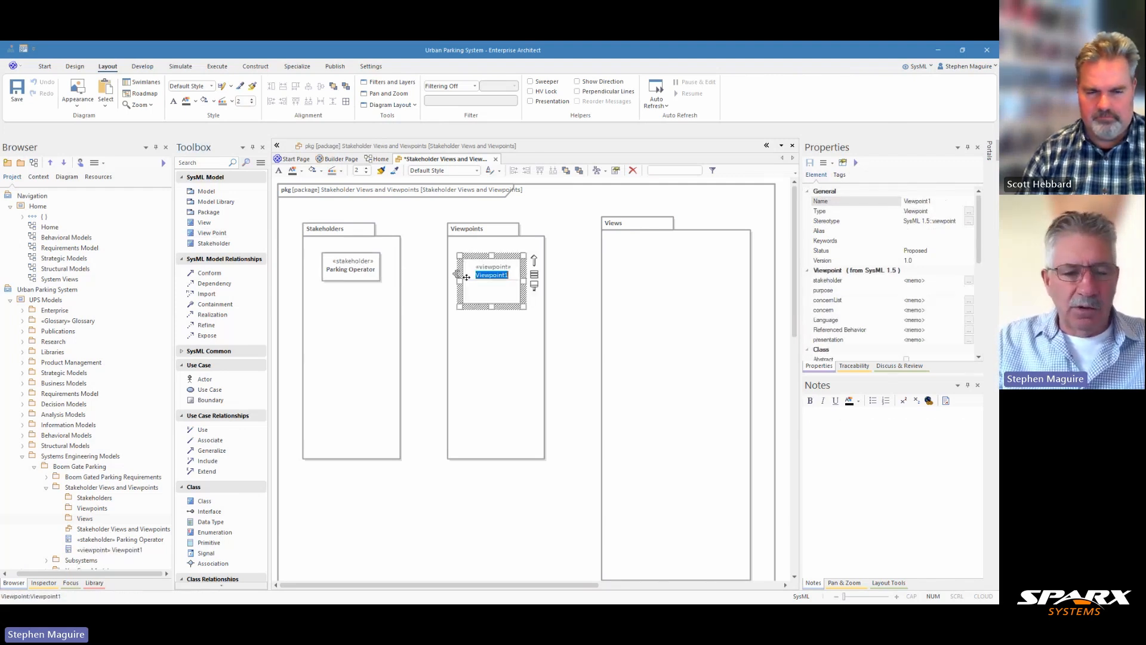
key(Return)
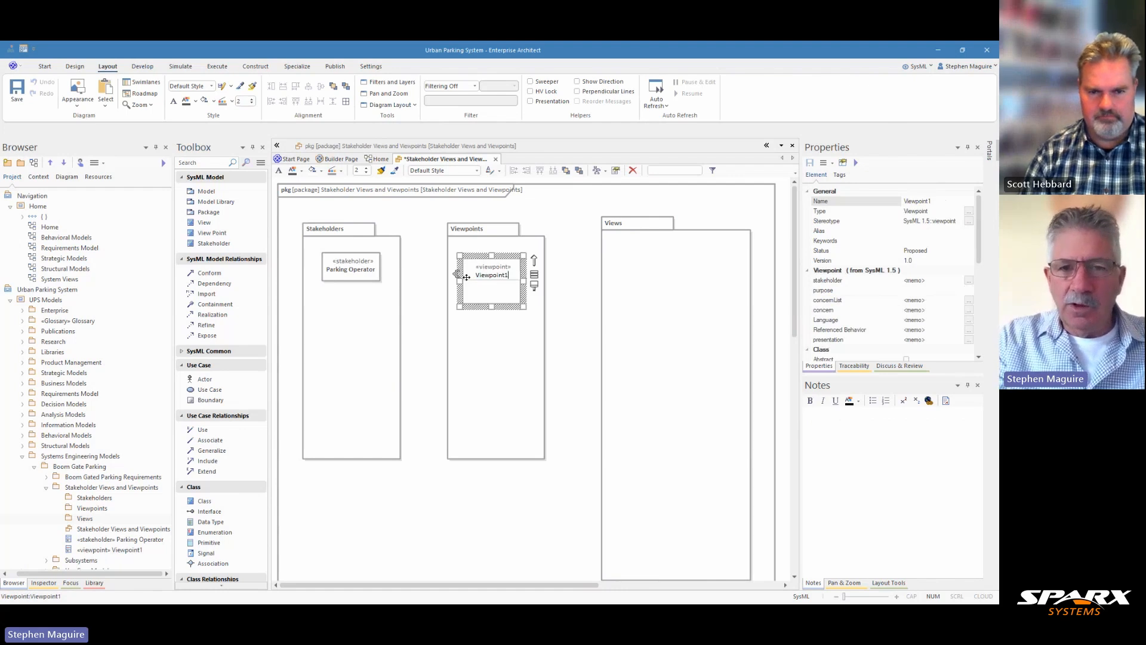
key(BackSpace)
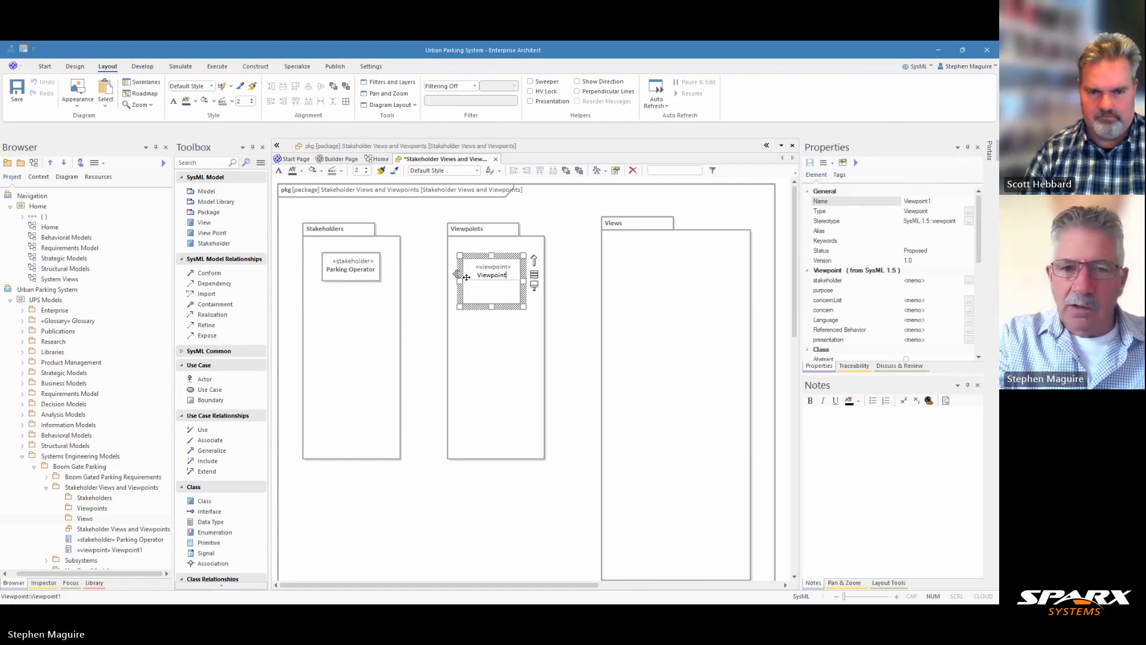
key(Home)
text(Ope)
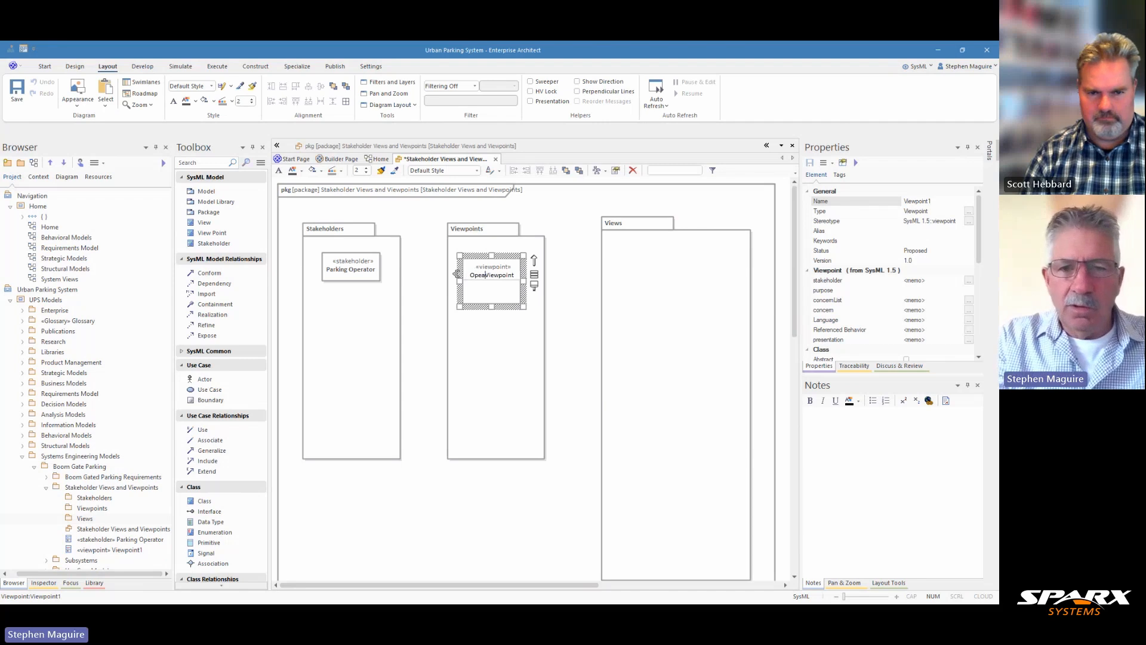
text(ration)
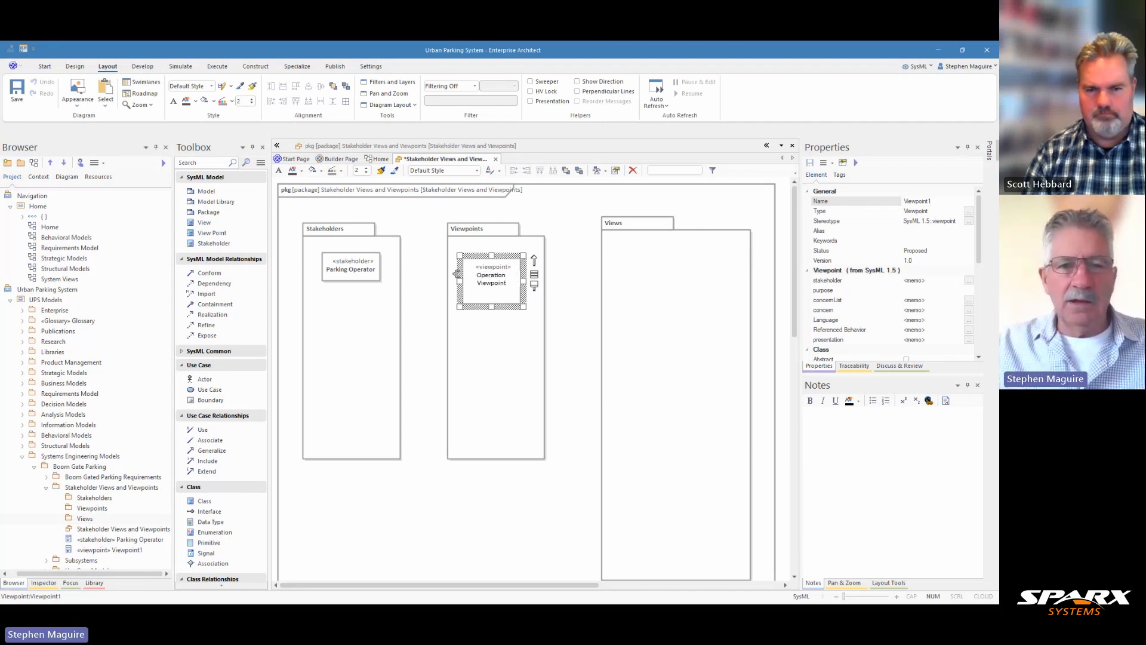
- Resize the Operation Viewpoint element to about 110 wide and 38 high so its name fits on one line
drag(523, 305, 538, 282)
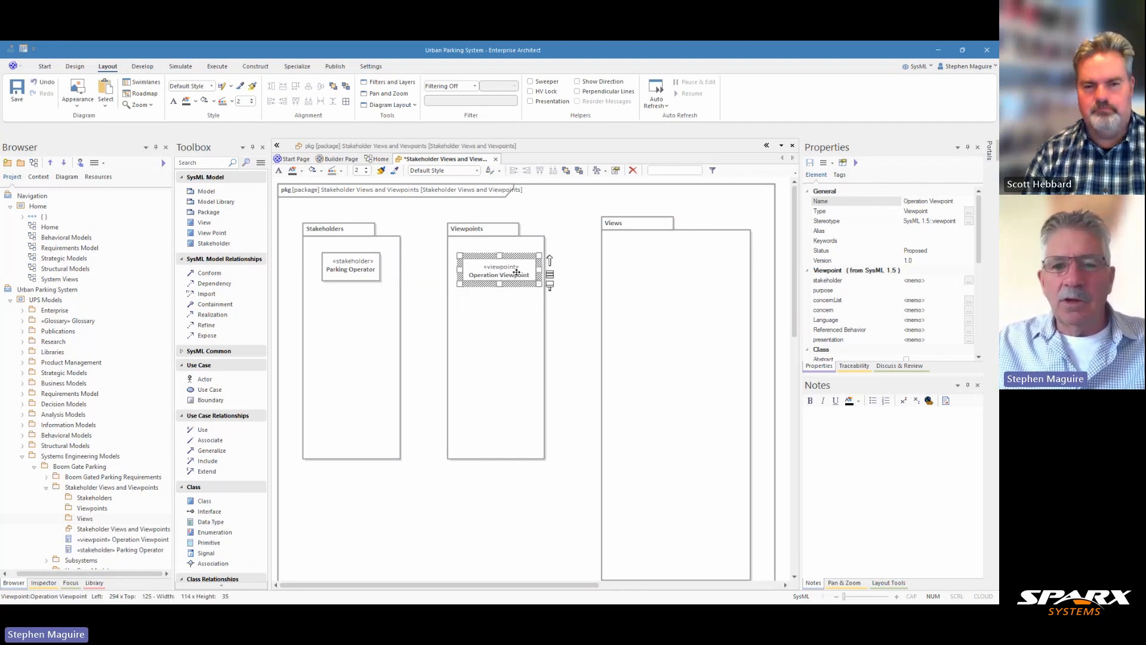
key(ctrl+Down)
key(ctrl+Down)
key(ctrl+Down)
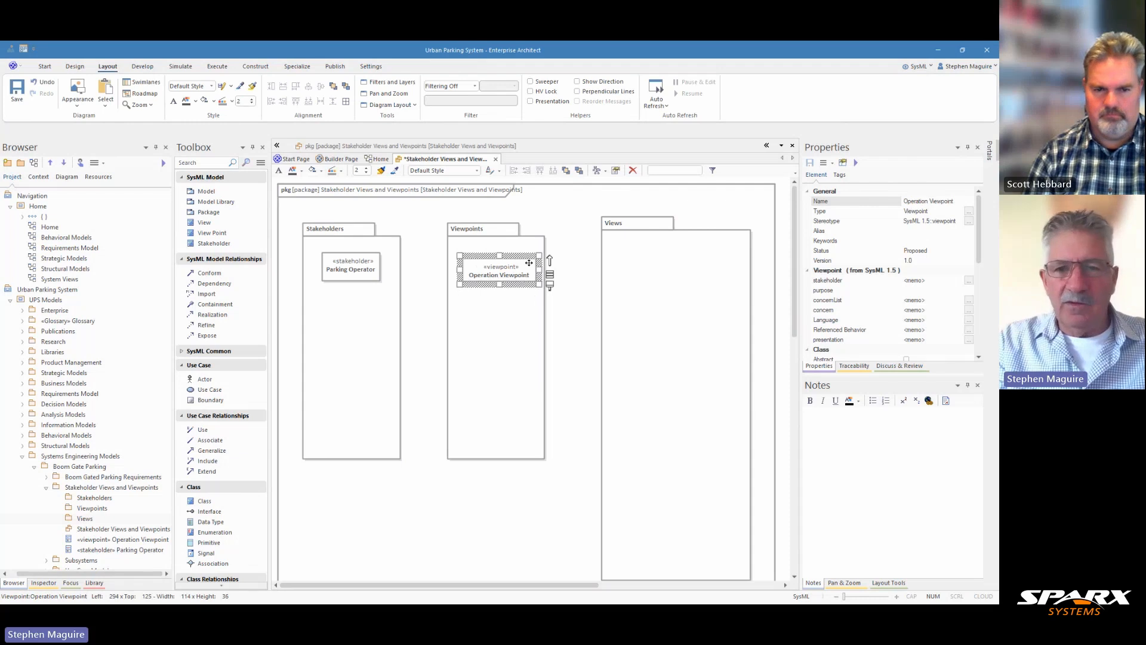
key(ctrl+Left)
key(ctrl+Left)
key(ctrl+Left)
key(ctrl+Left)
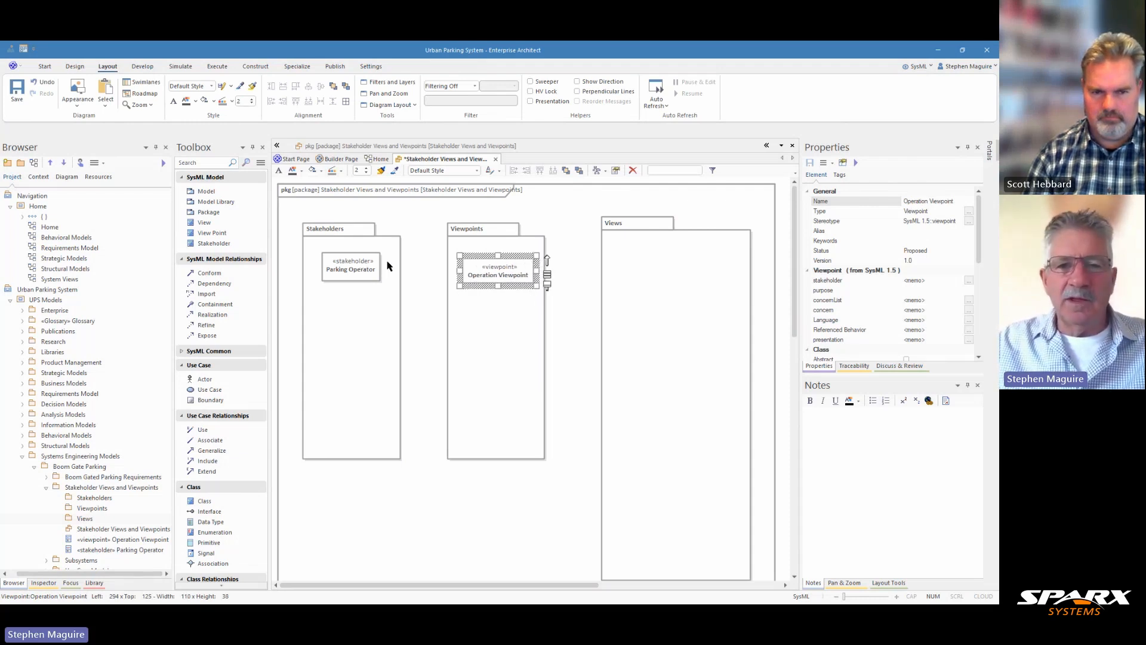
- Make Parking Operator the same size as Operation Viewpoint and align the tops of both elements
click(364, 267)
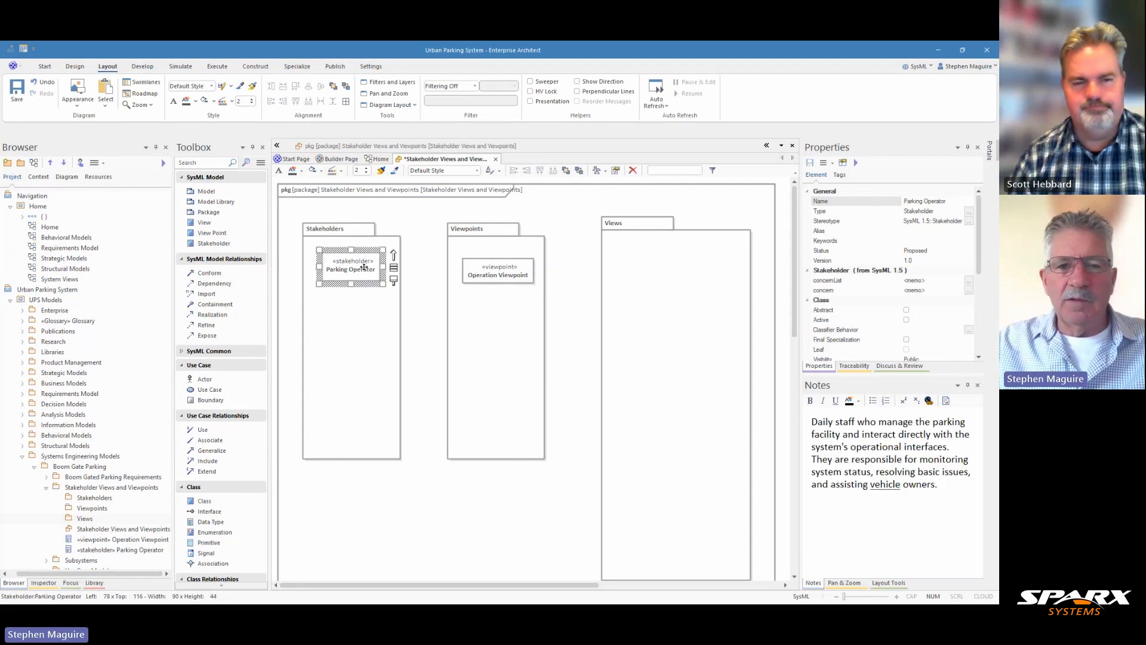
ctrl+click(475, 268)
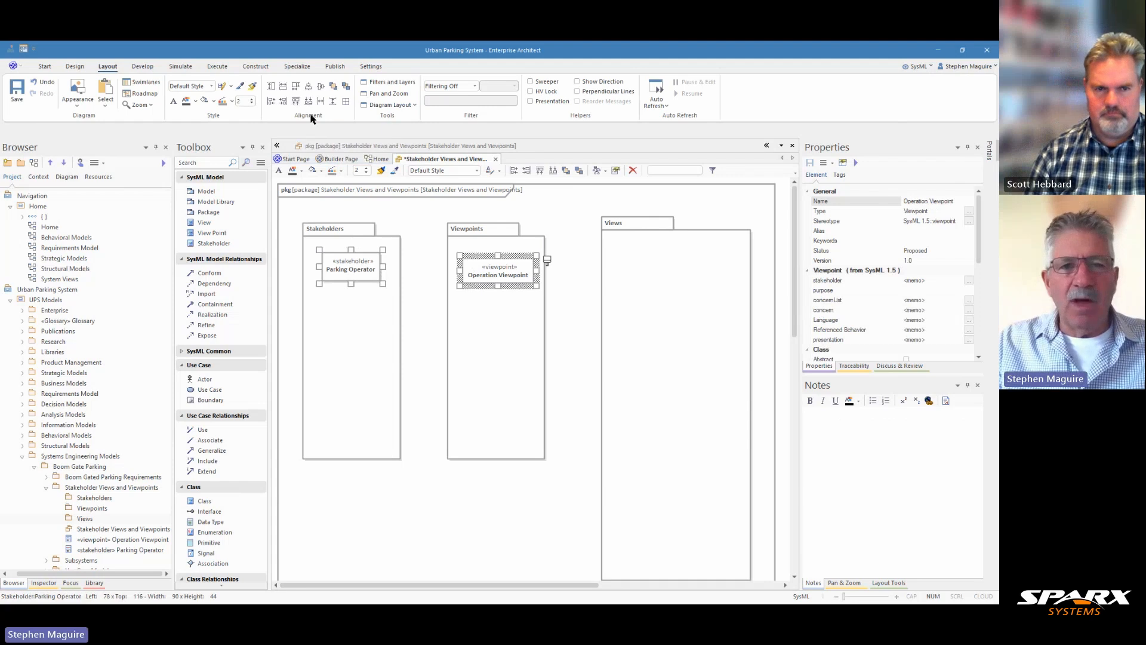
click(295, 87)
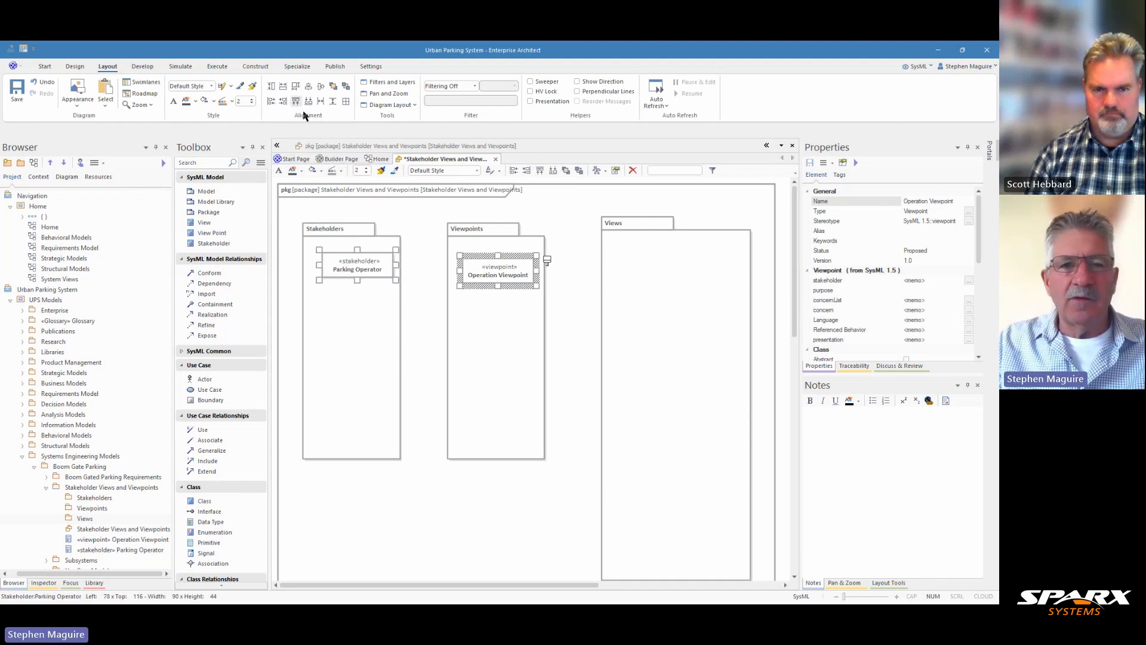
click(296, 102)
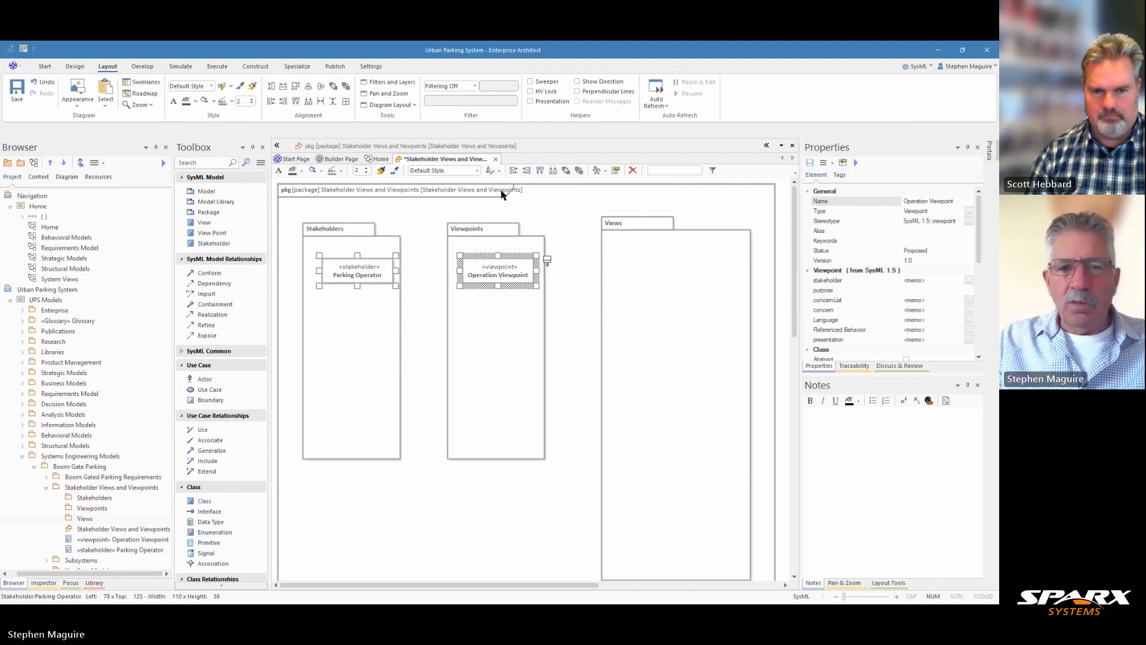
- Nudge Parking Operator and Operation Viewpoint together slightly left inside their packages, with Parking Operator's left position at 72
key(Left)
key(Left)
key(Left)
key(Left)
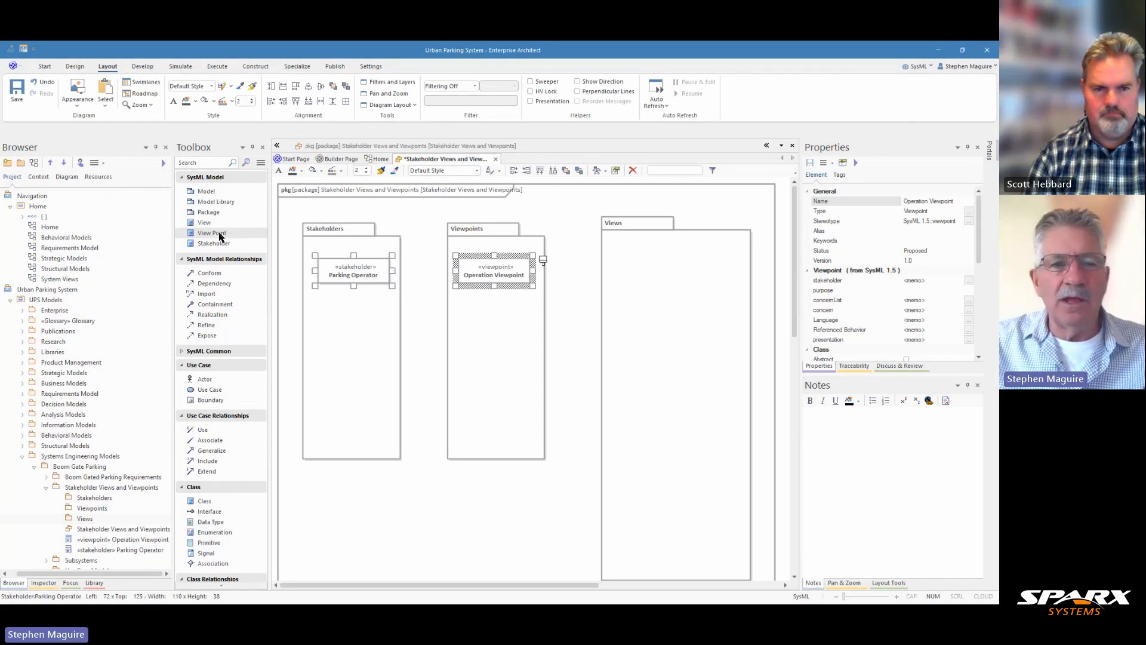
- Add a SysML view element named "Operational View" inside the Views package on the diagram
click(204, 222)
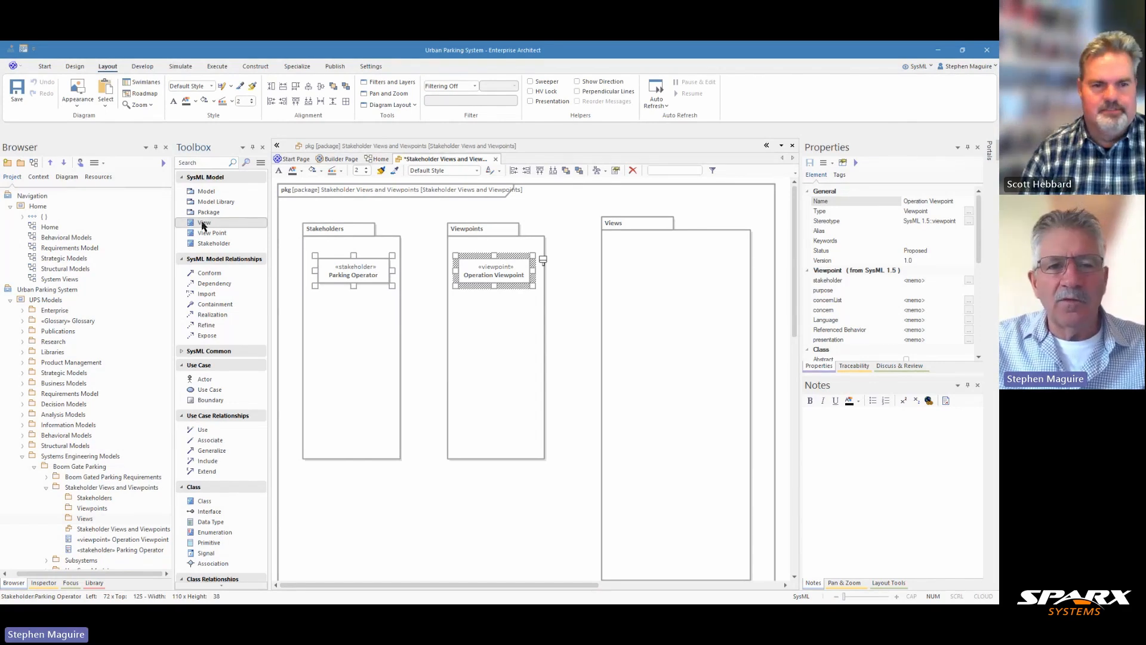
click(637, 259)
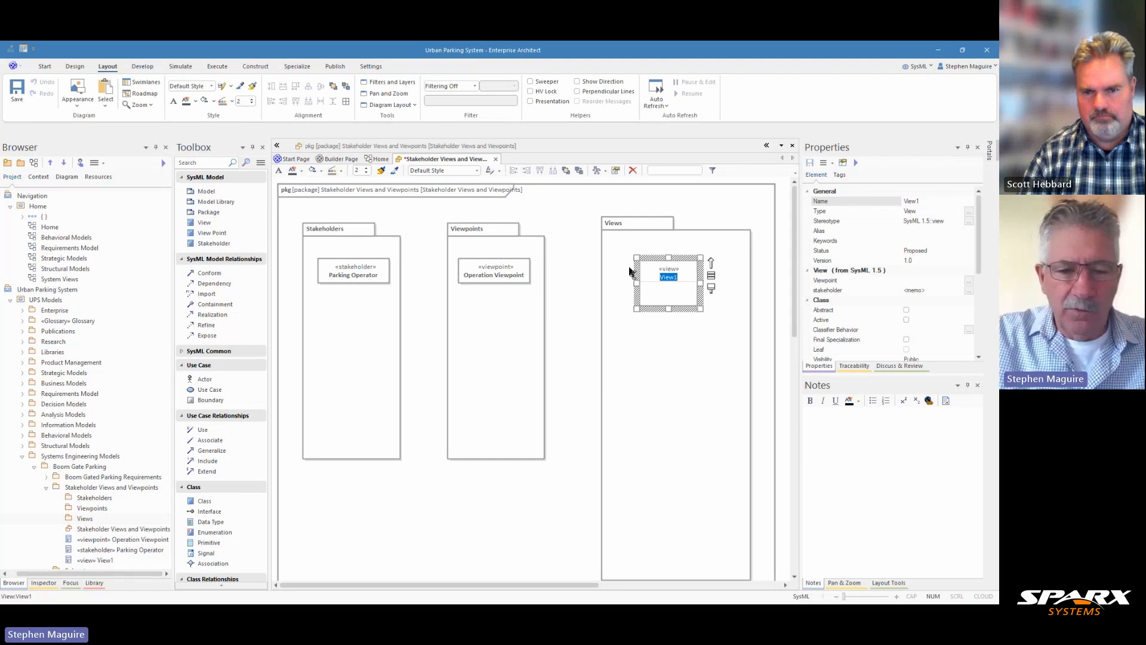
text(Operaion)
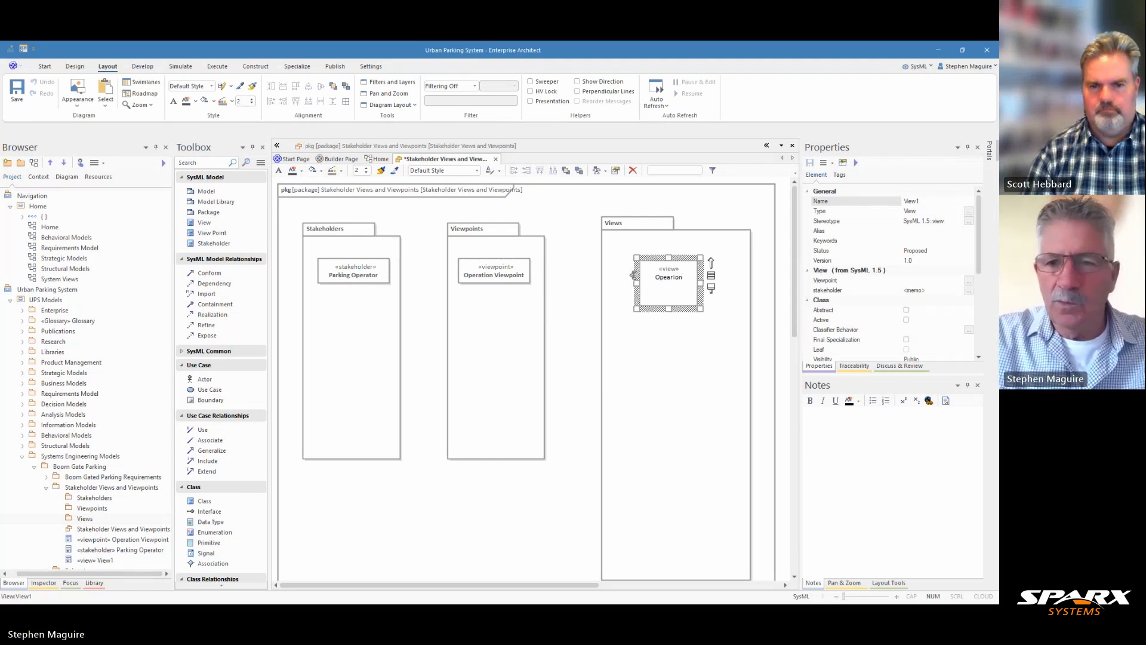
key(BackSpace)
key(BackSpace)
key(BackSpace)
key(BackSpace)
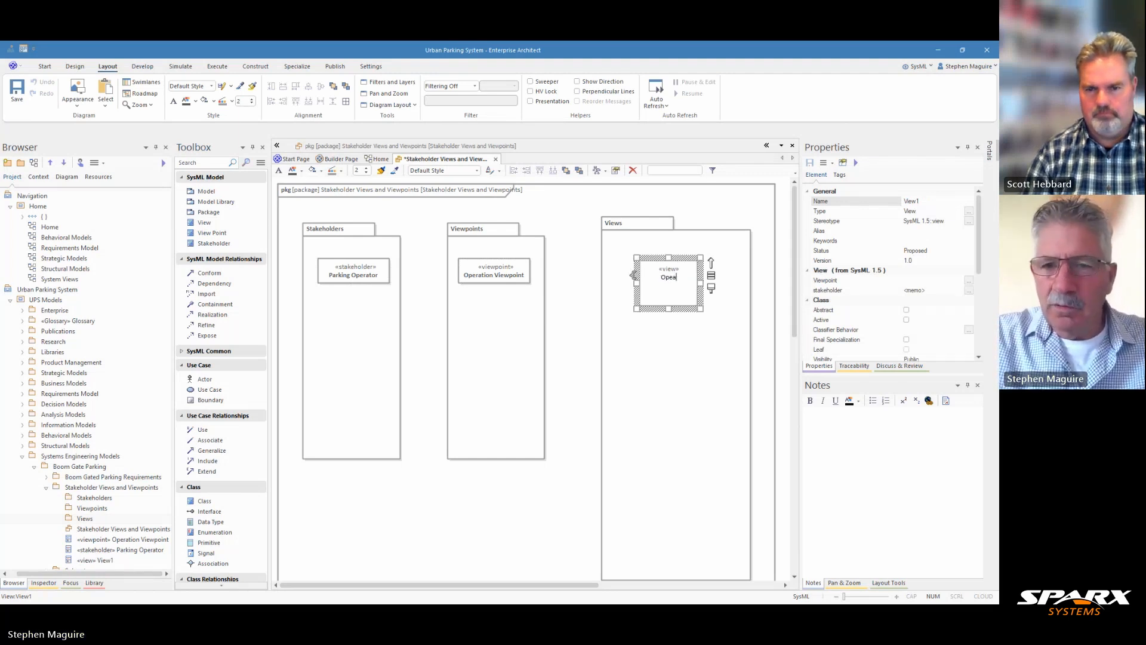
text(rationa)
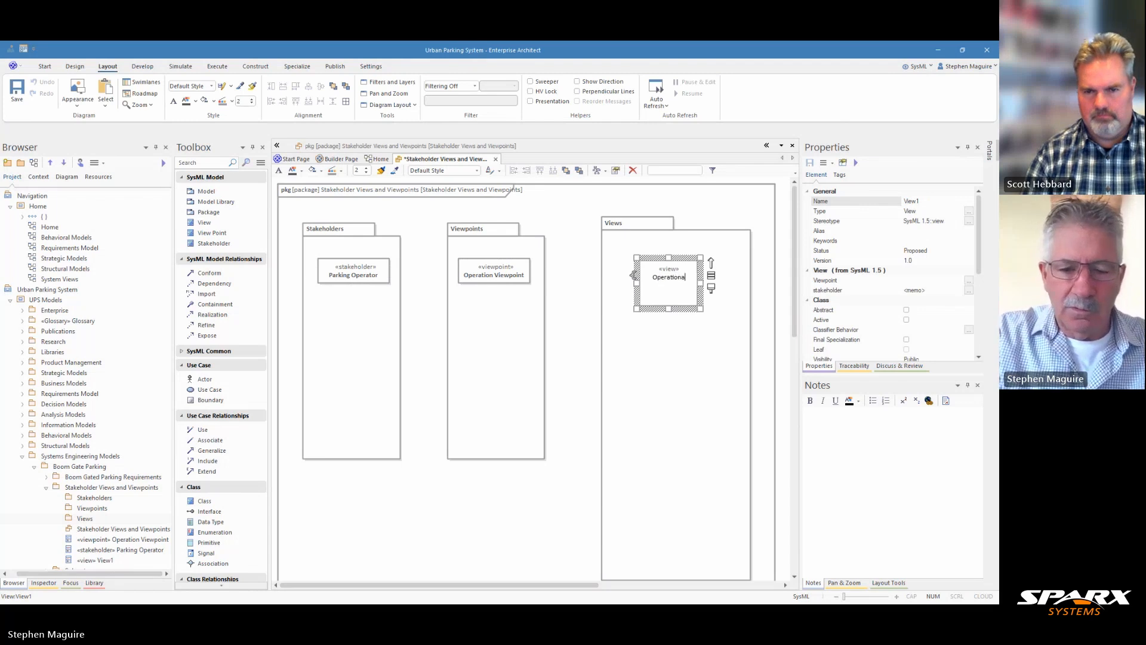
text(l View)
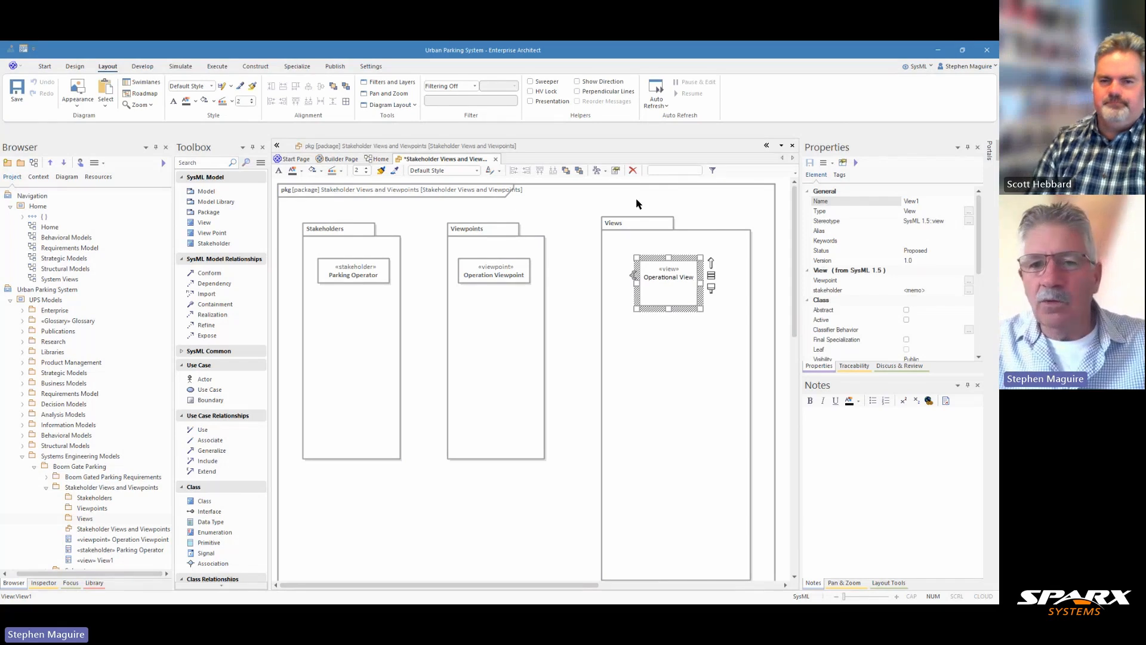
click(657, 245)
- Enlarge Operational View to about 174 wide and 133 high and place it near the upper-left corner of the Views package
click(666, 285)
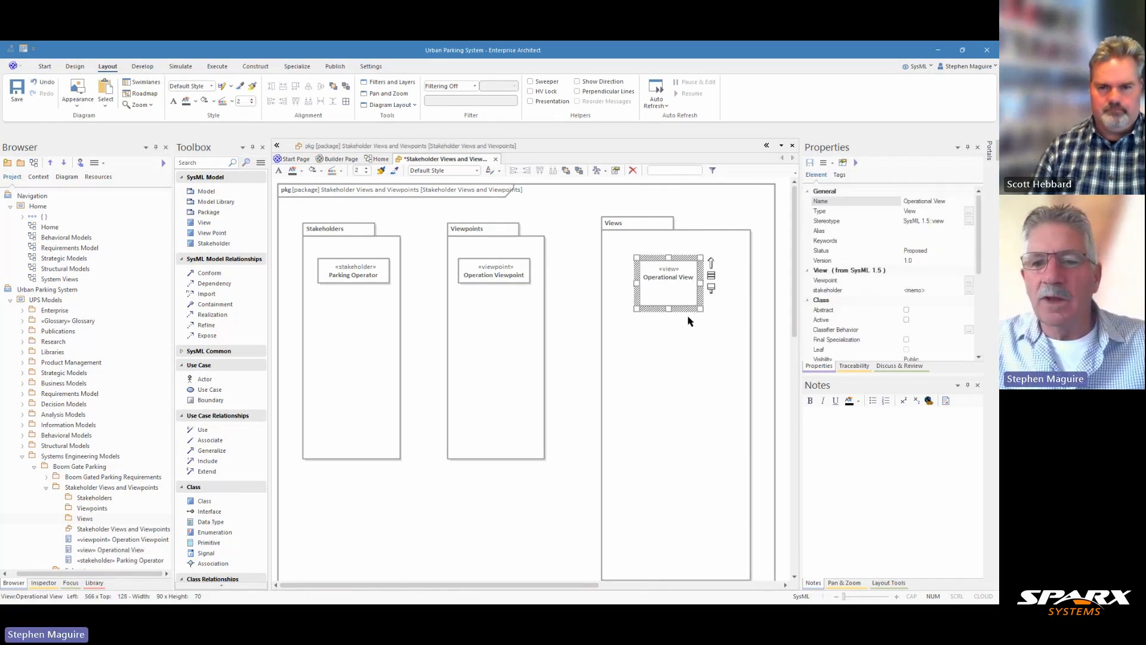
drag(699, 309, 739, 335)
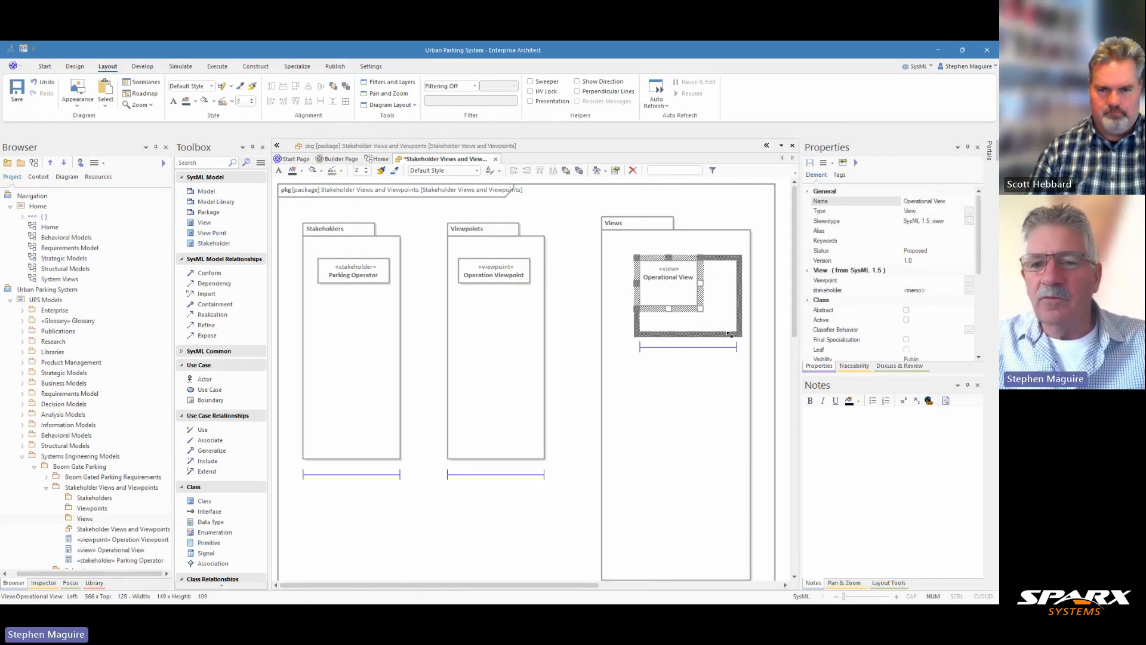
drag(675, 309, 653, 296)
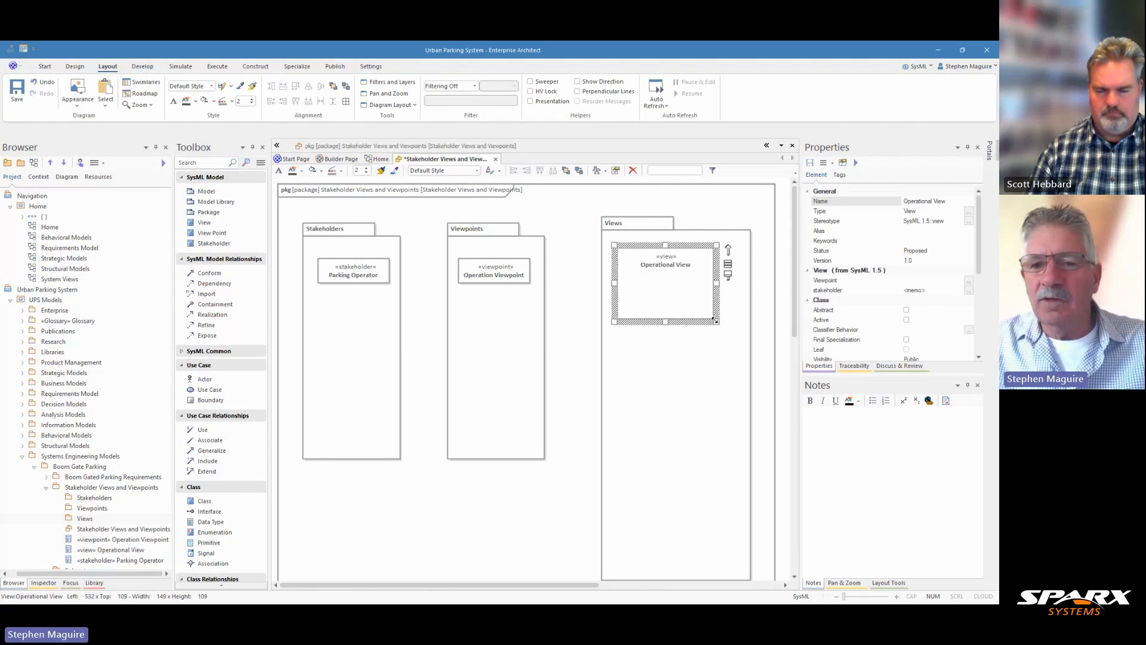
drag(716, 321, 733, 338)
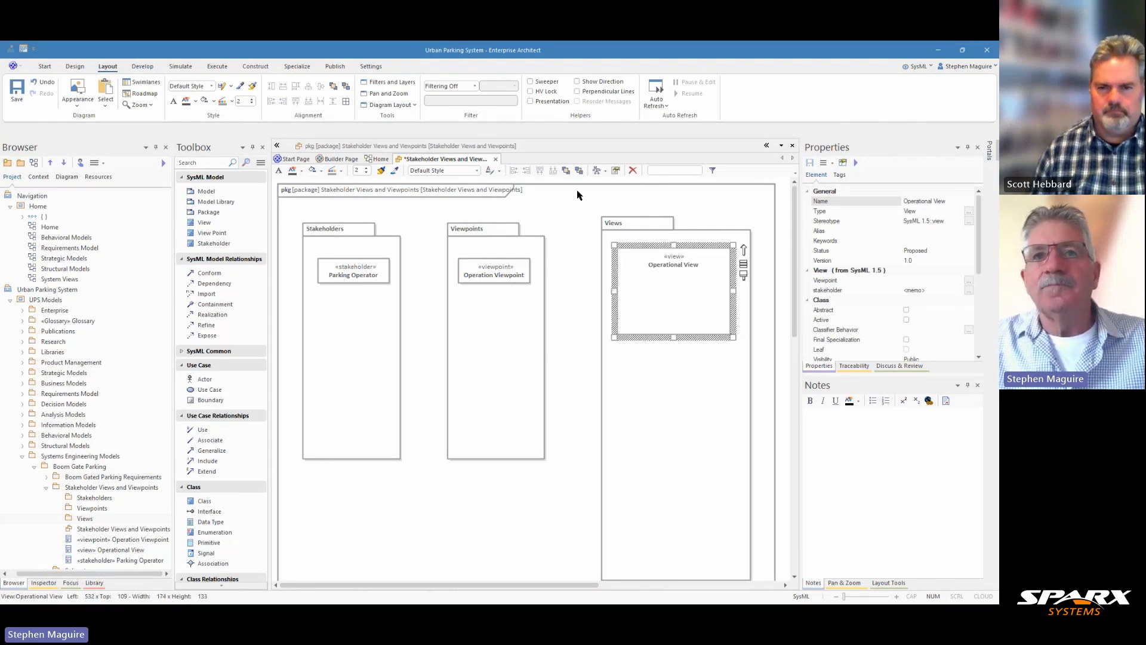
- Add a nested SysML view named "Payment Processing View" inside the Operational View element and clear the selection
click(205, 225)
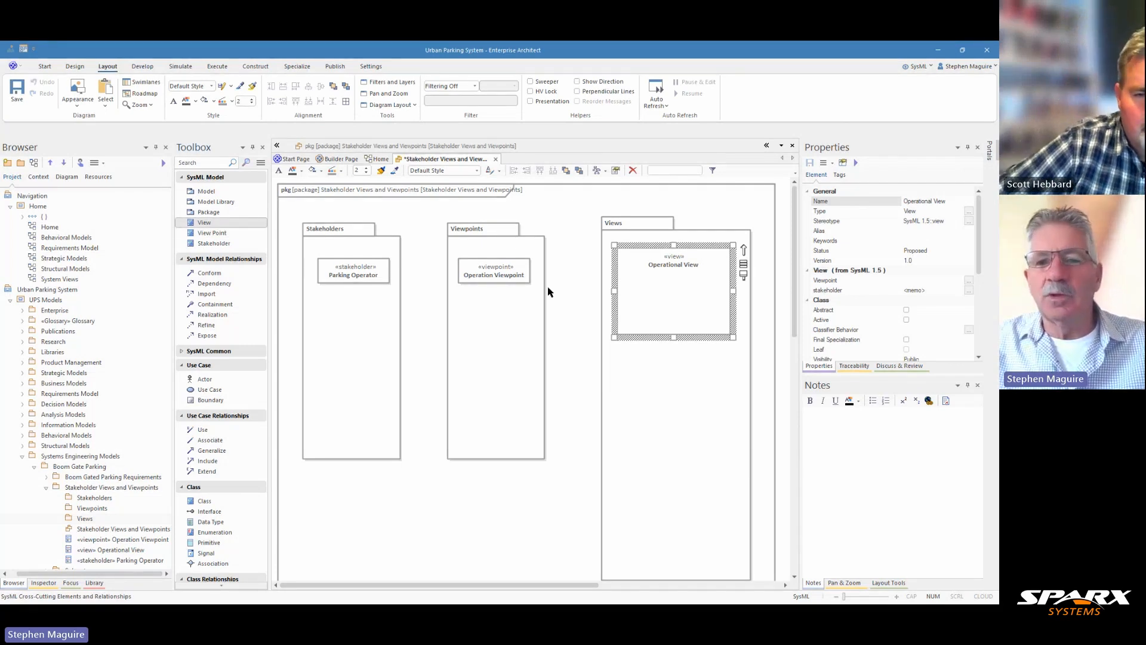
click(639, 287)
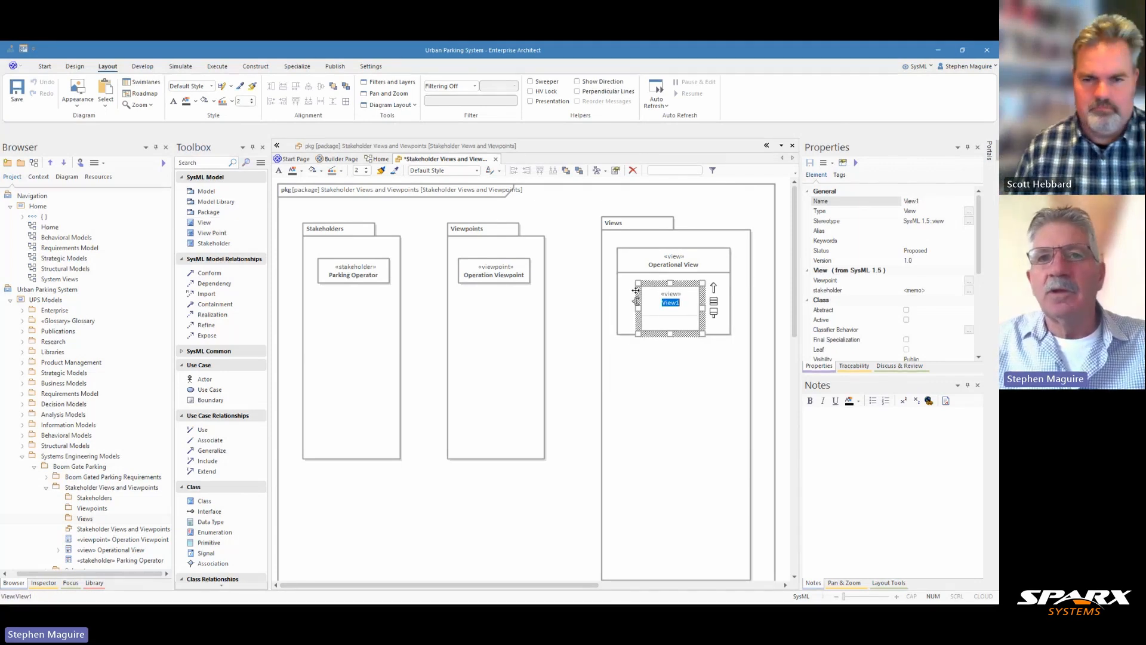
text(P)
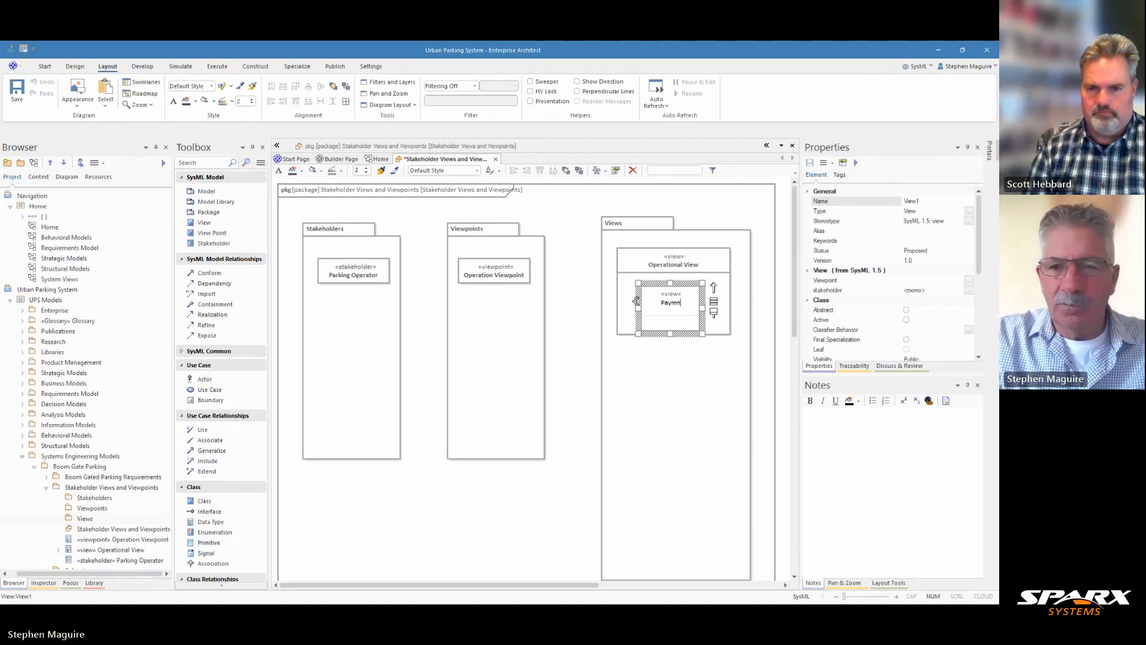
text(ayme)
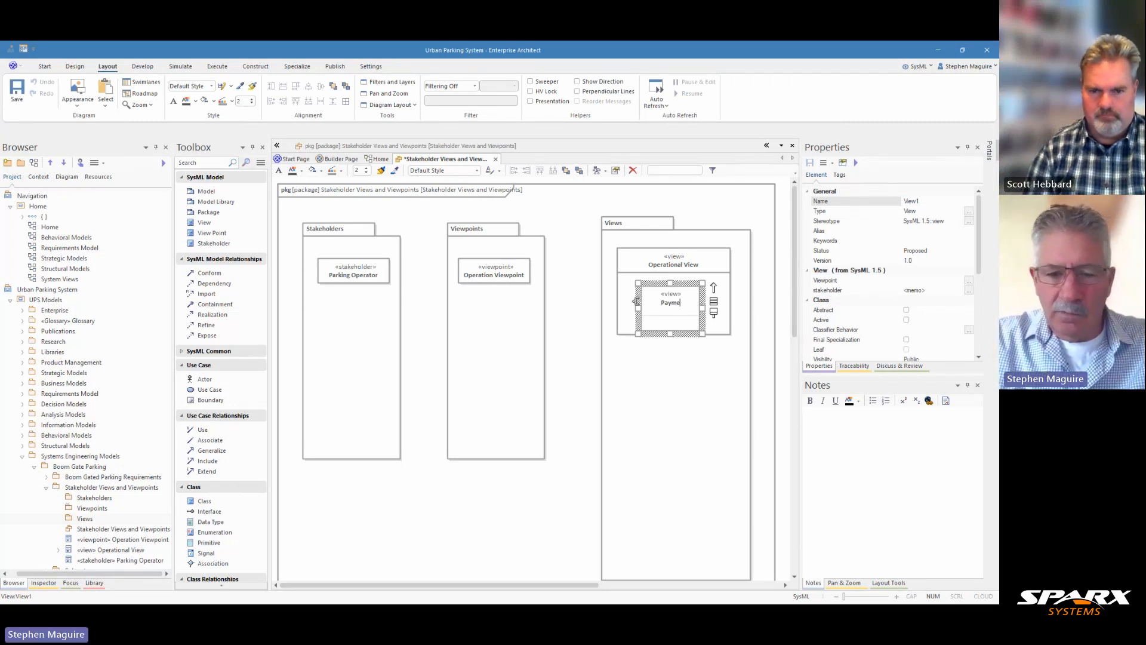
text(nt Proce)
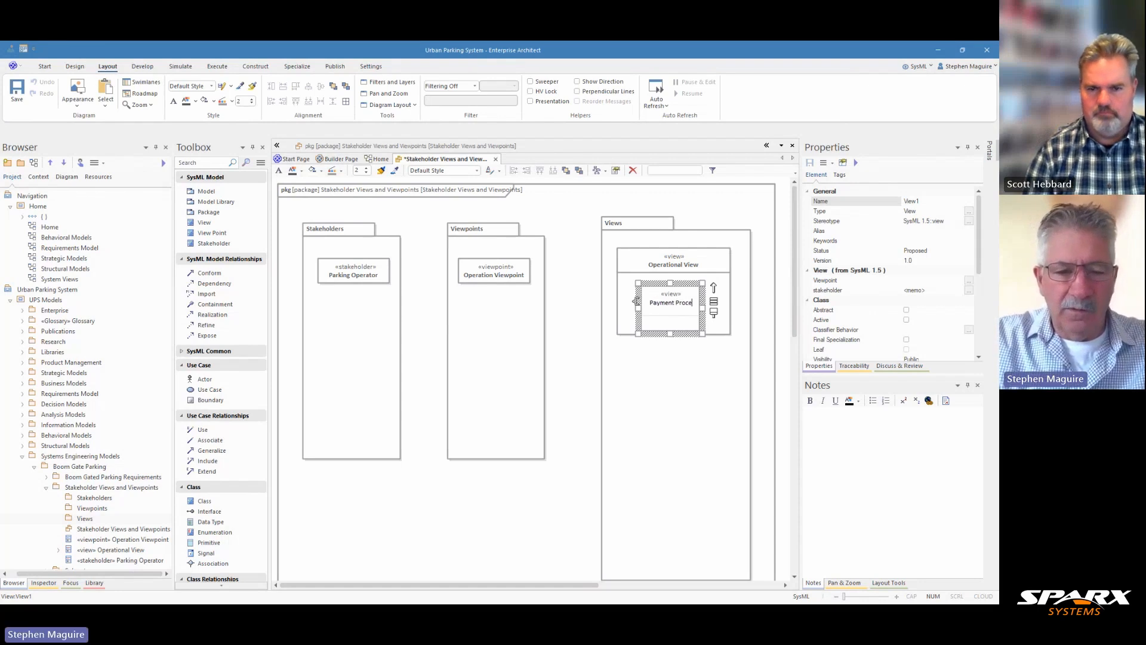
text(ssing View)
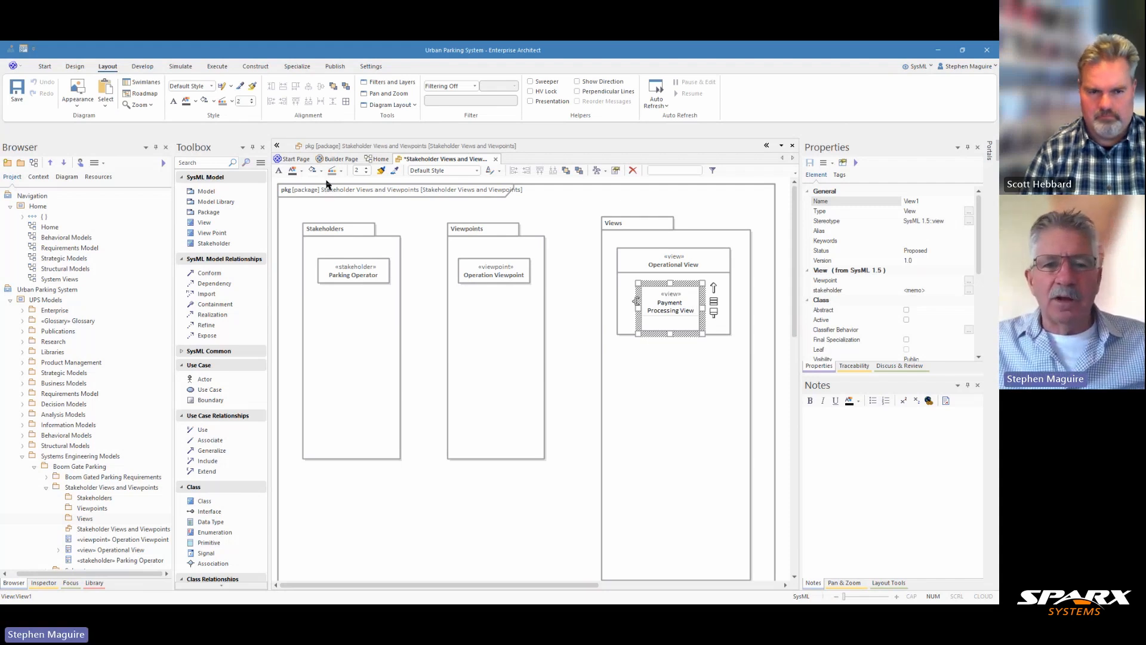
click(325, 197)
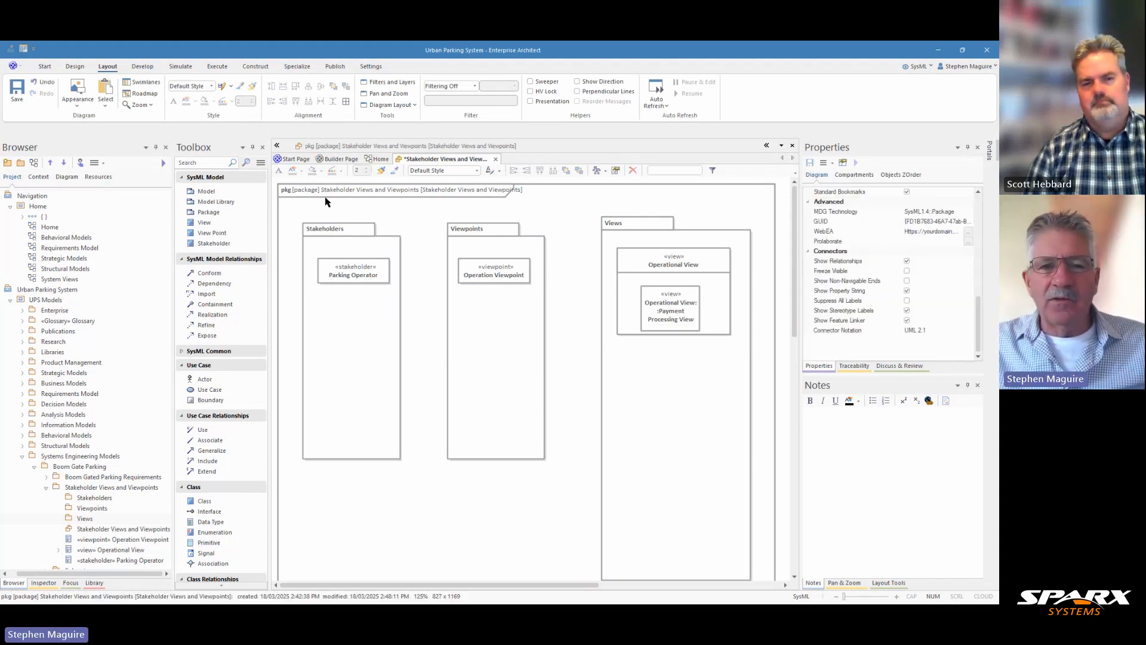
- Nudge Payment Processing View slightly up and left inside Operational View, to left 566 and top 163
click(332, 238)
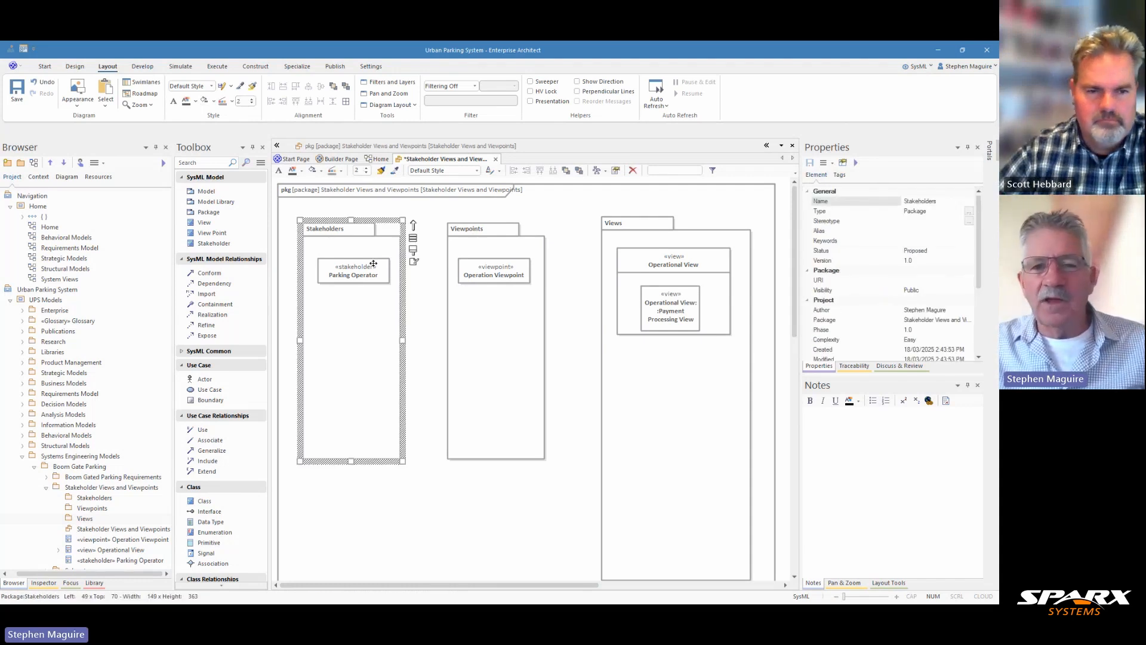
click(679, 306)
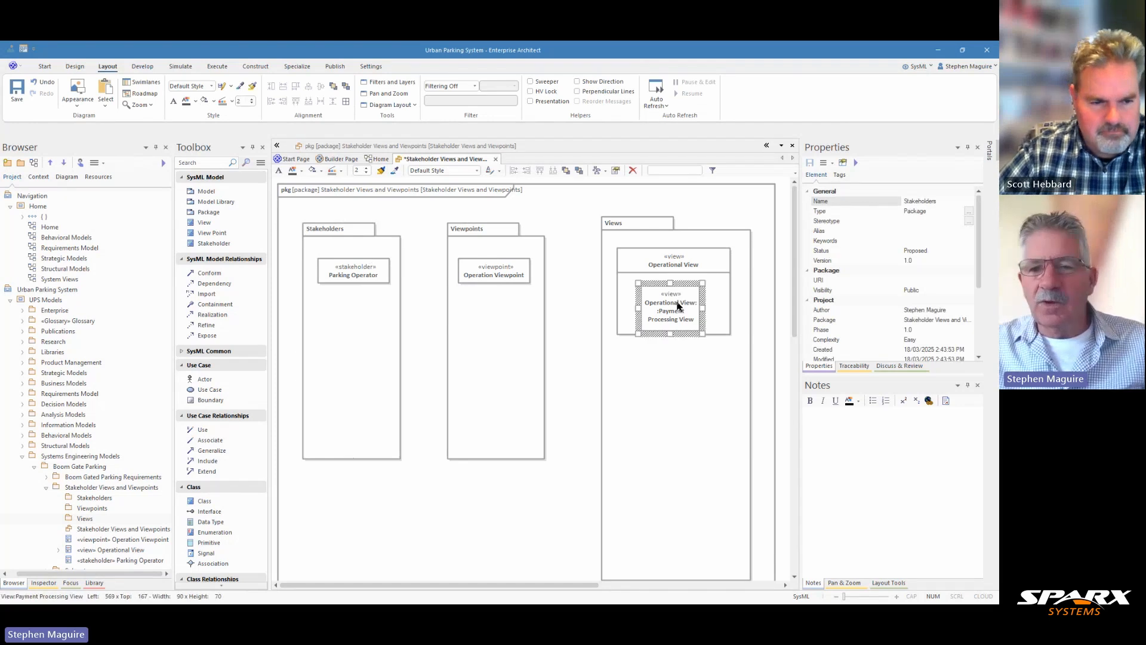
drag(677, 302, 675, 299)
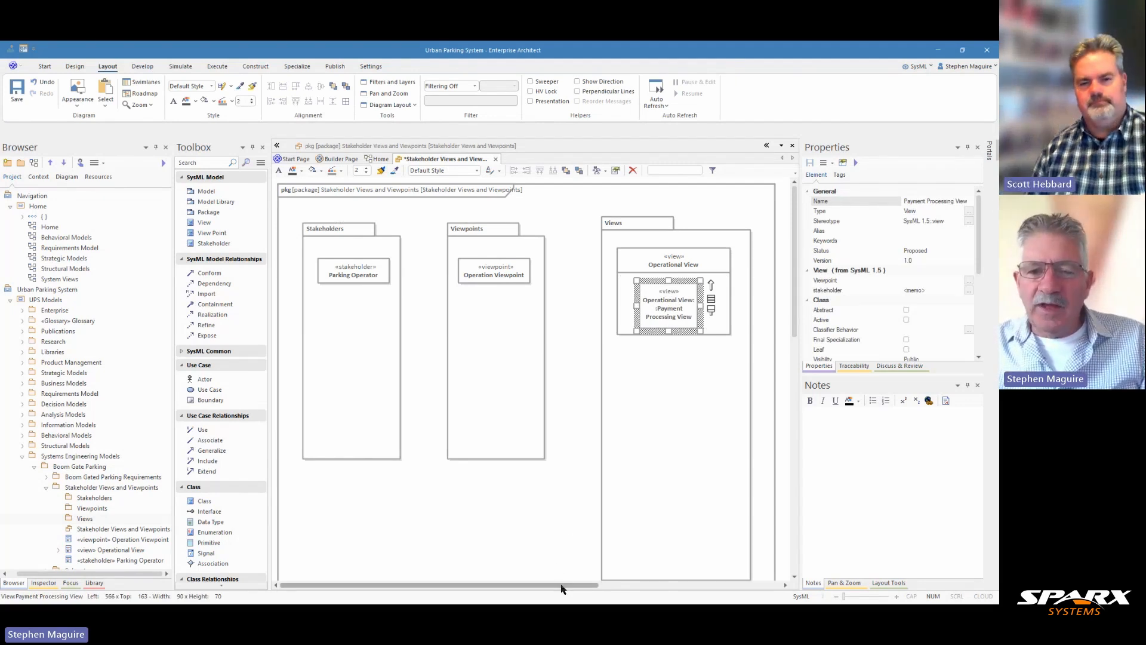
- Turn off Fully Scoped Object Names for the Stakeholder Views and Viewpoints diagram
drag(562, 585, 604, 585)
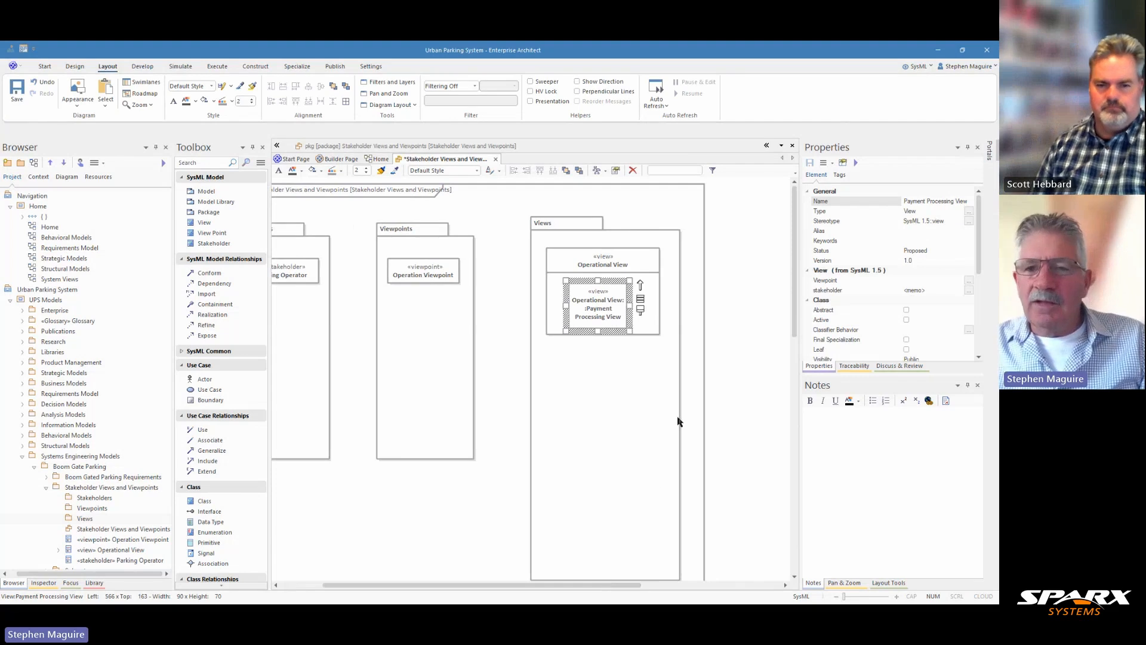
click(739, 282)
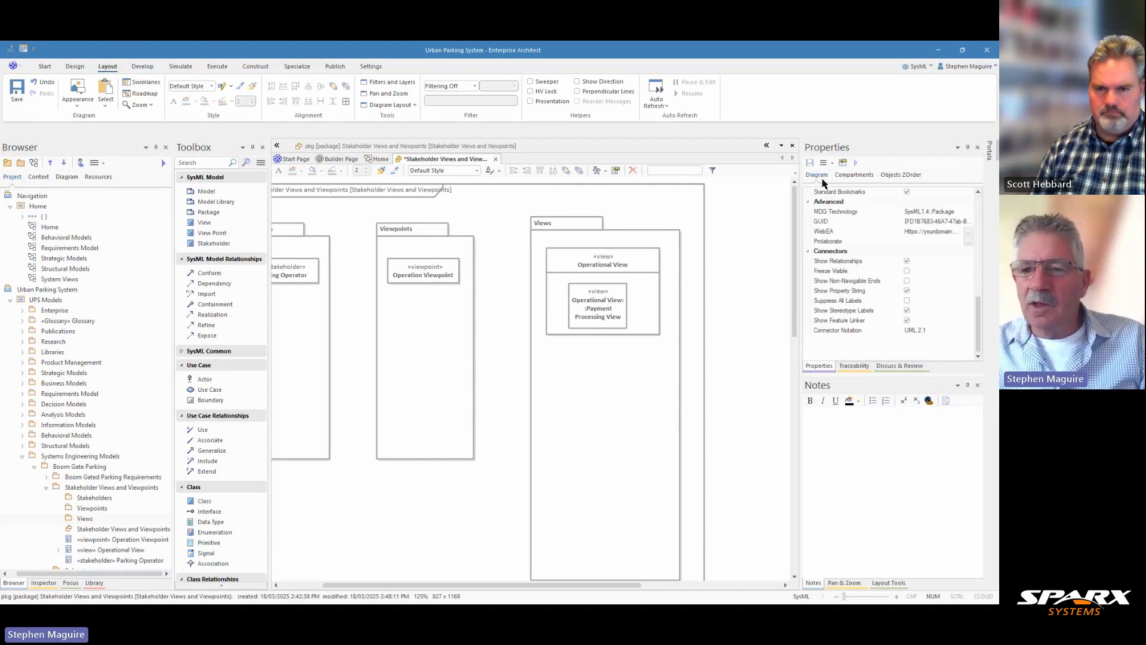
drag(979, 319, 978, 214)
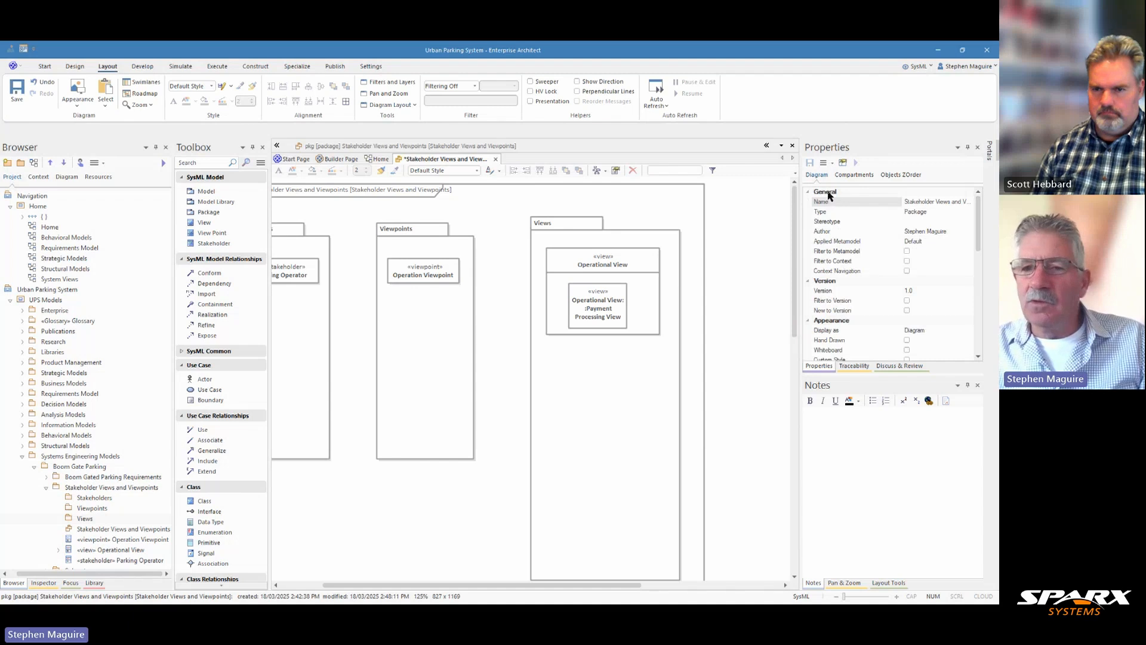
scroll(867, 306, down, 1)
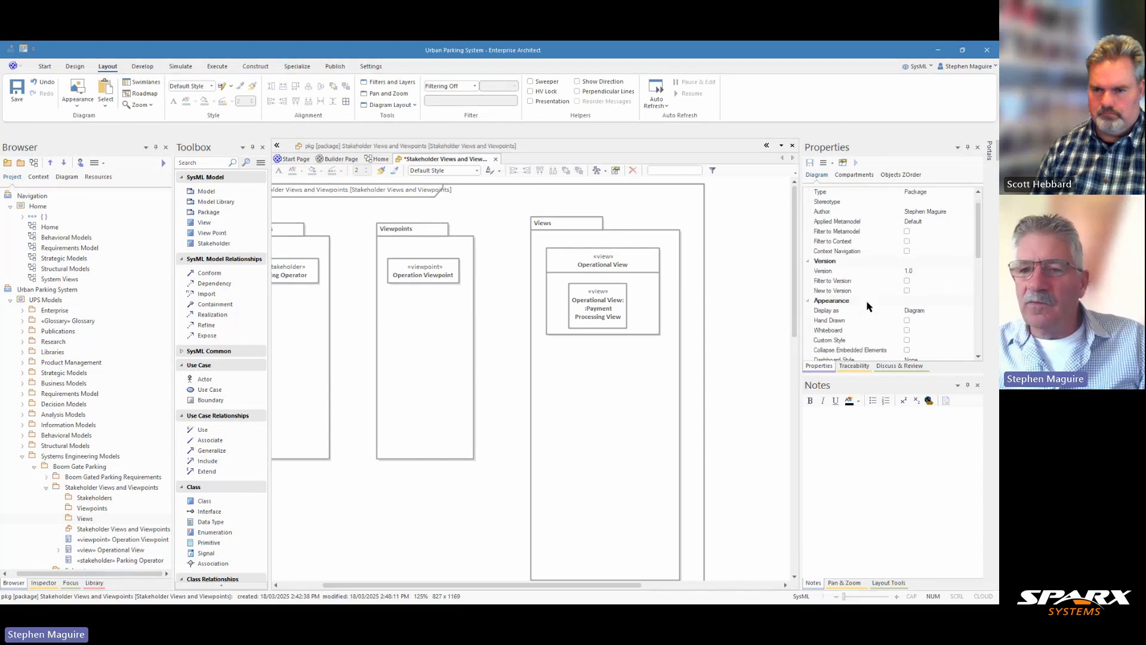
scroll(867, 306, down, 5)
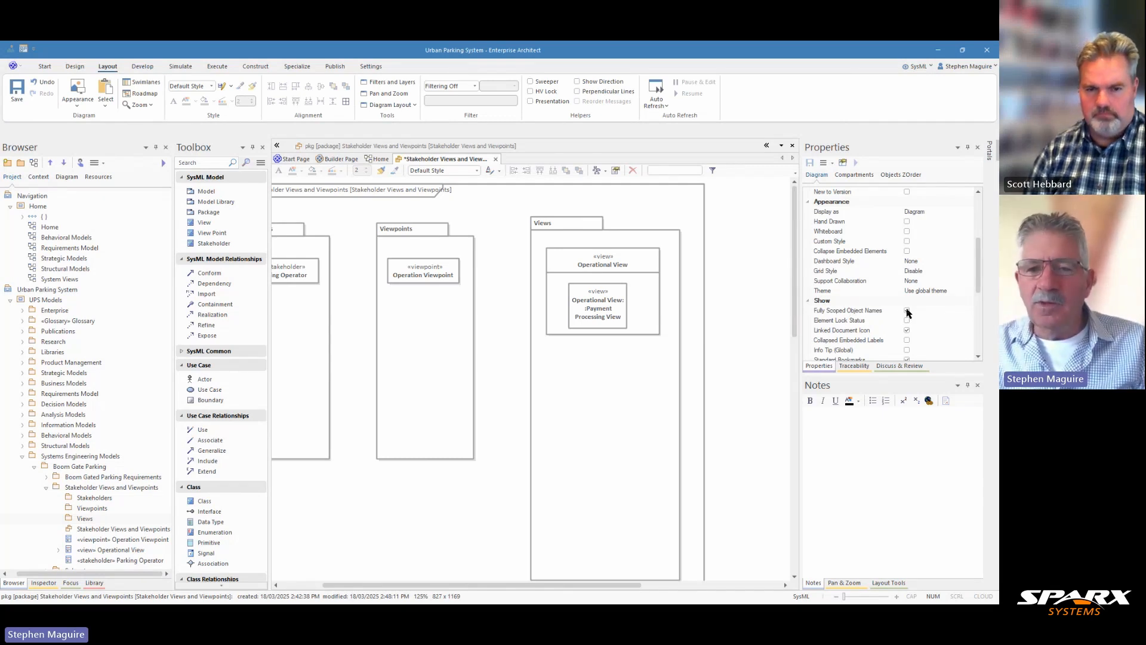
click(907, 310)
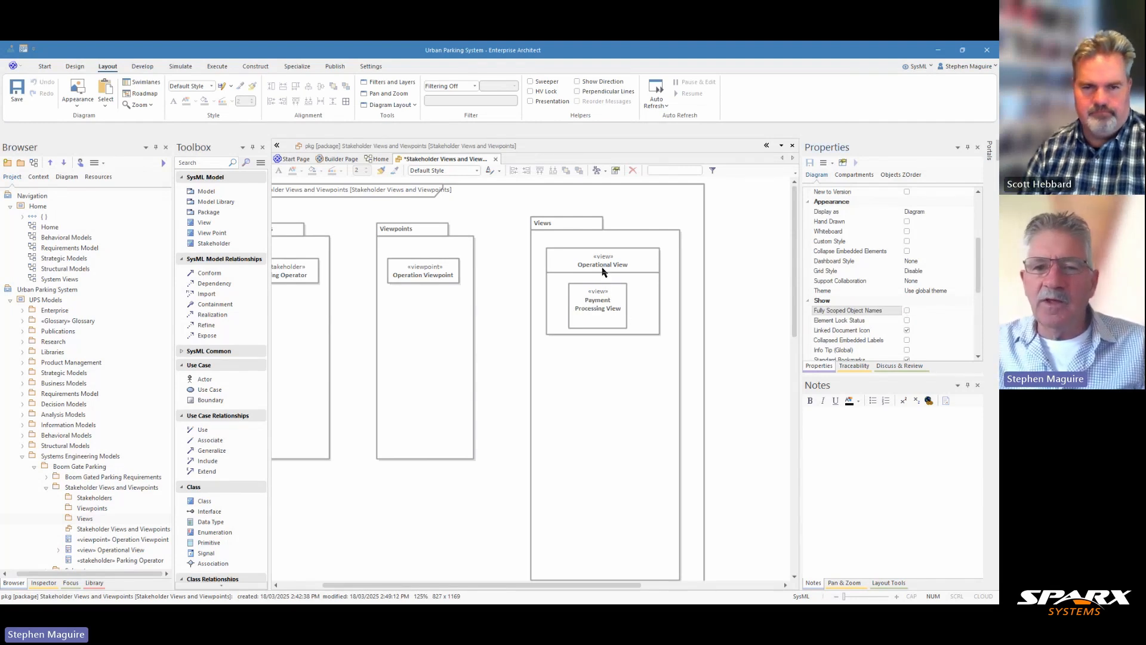
- Resize Payment Processing View to about 110 wide and 65 high and position it within Operational View at left 567, top 166
click(615, 320)
drag(628, 330, 644, 332)
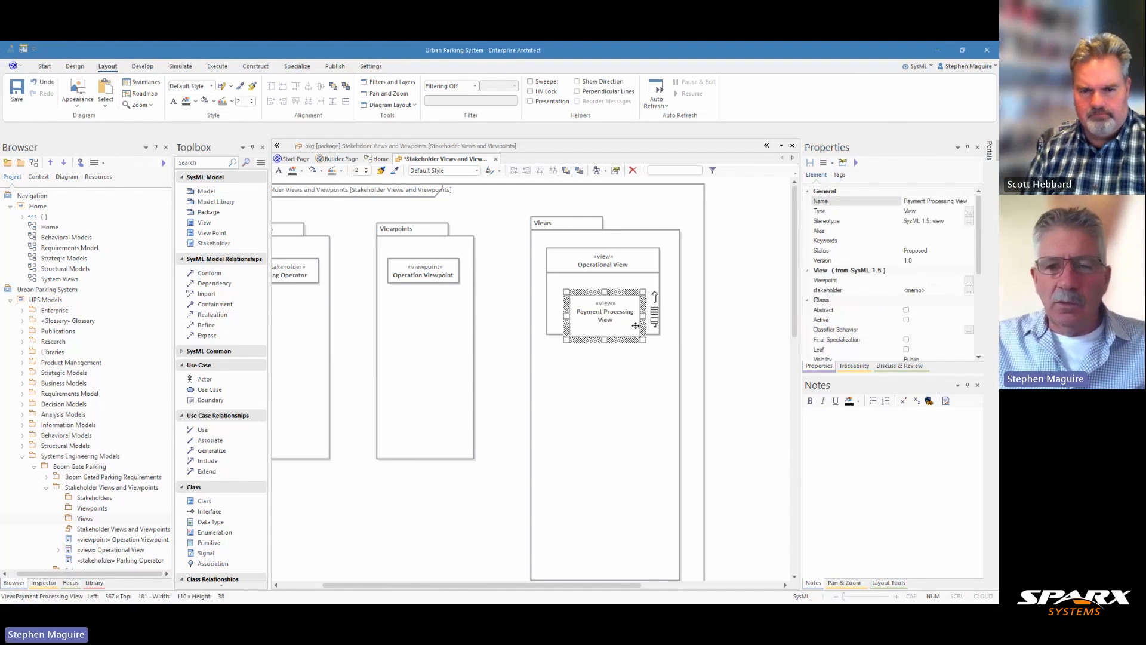
key(shift+Up)
key(shift+Up)
key(shift+Up)
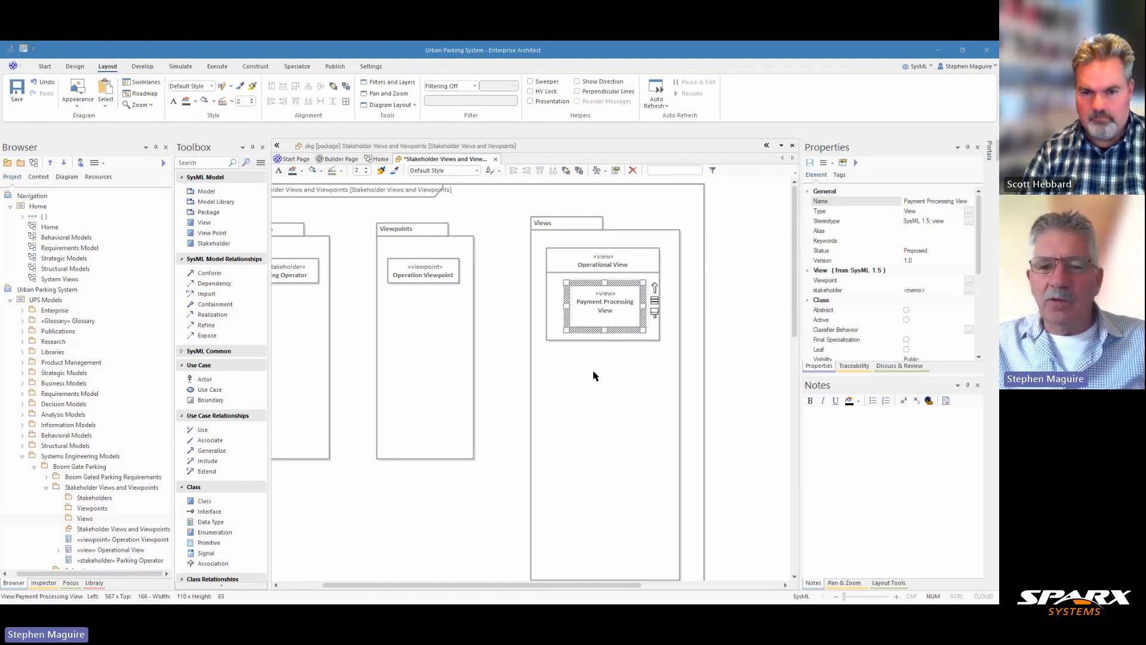
- Create a SysML 1.5 Sequence diagram named Payment Processing View as a child of the Payment Processing View element and save it
right_click(588, 308)
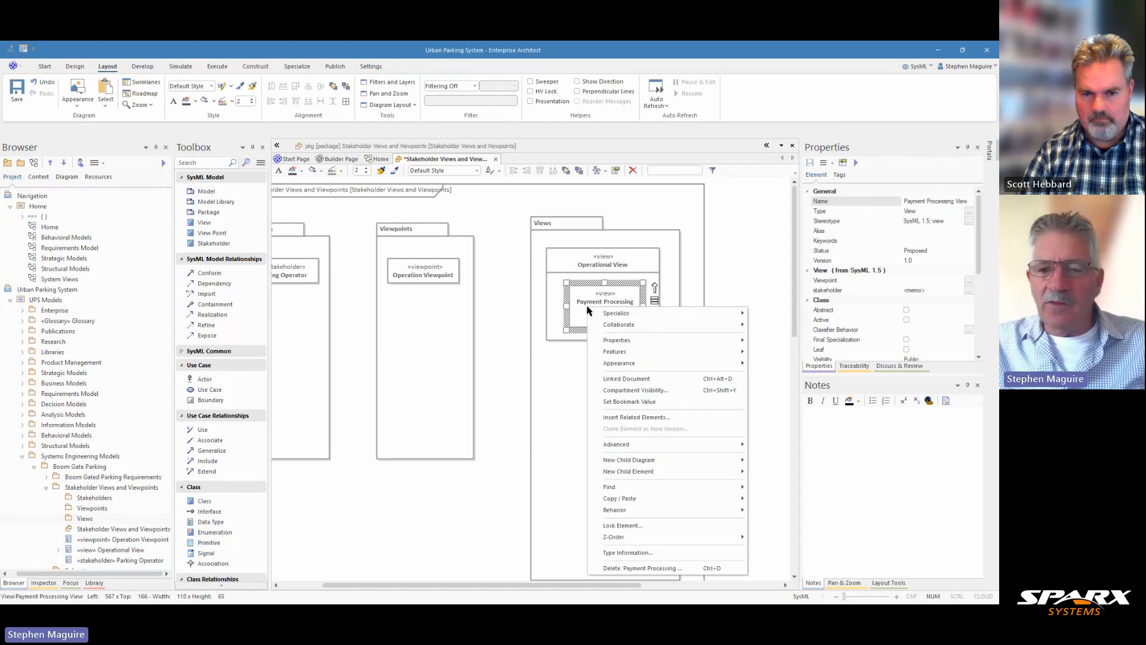
mouse_move(634, 476)
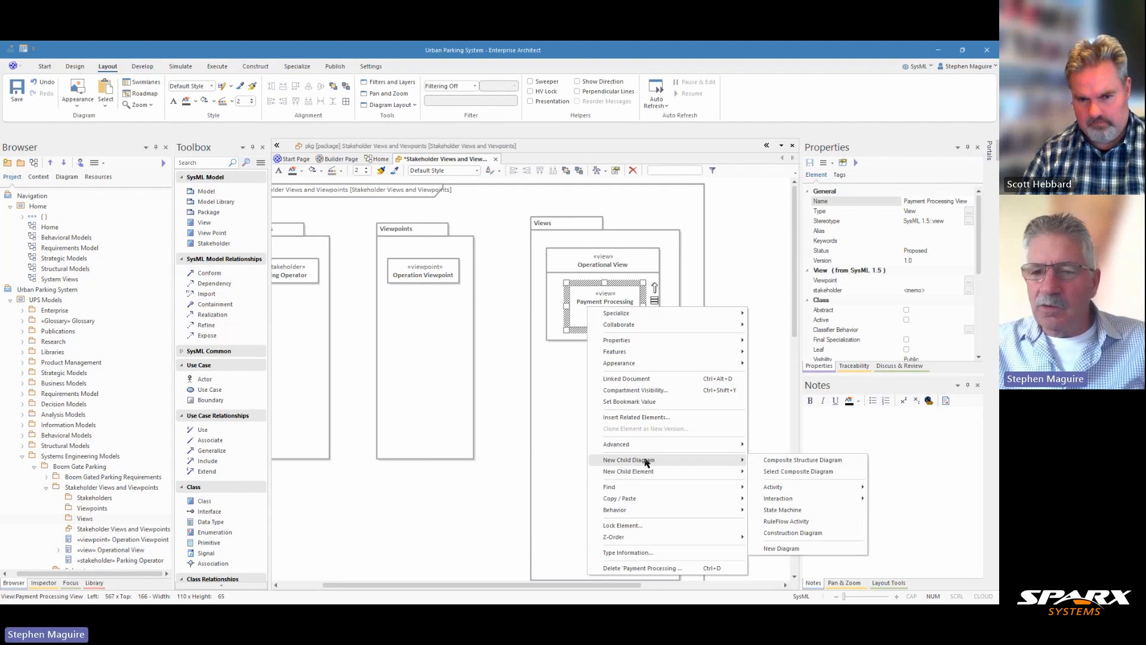
click(781, 549)
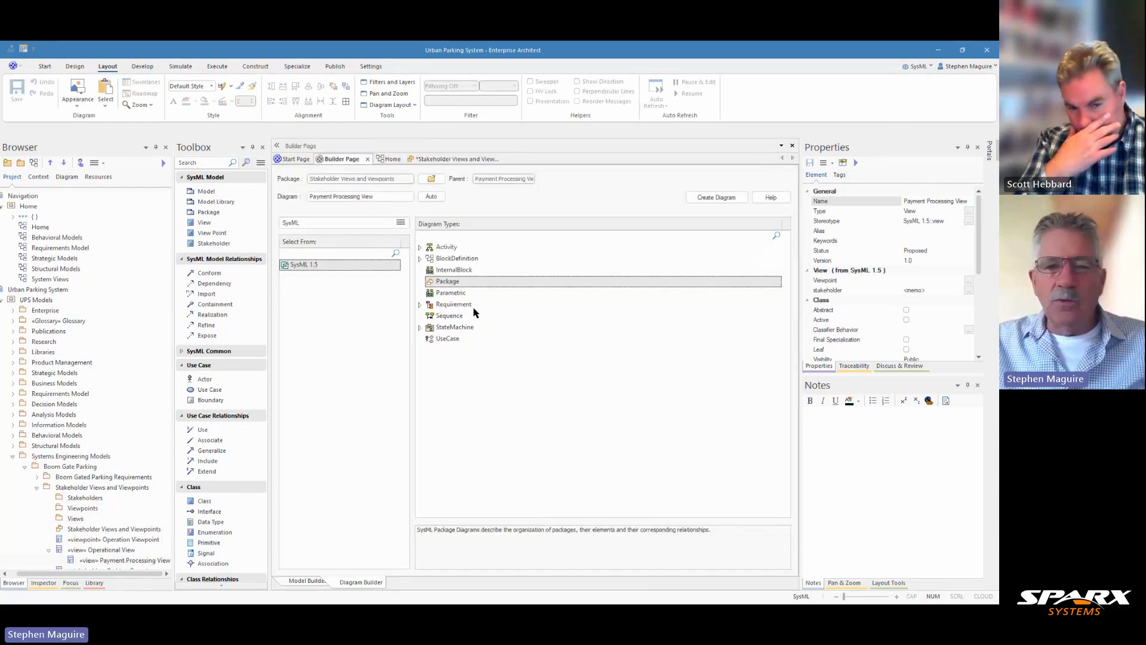
click(444, 316)
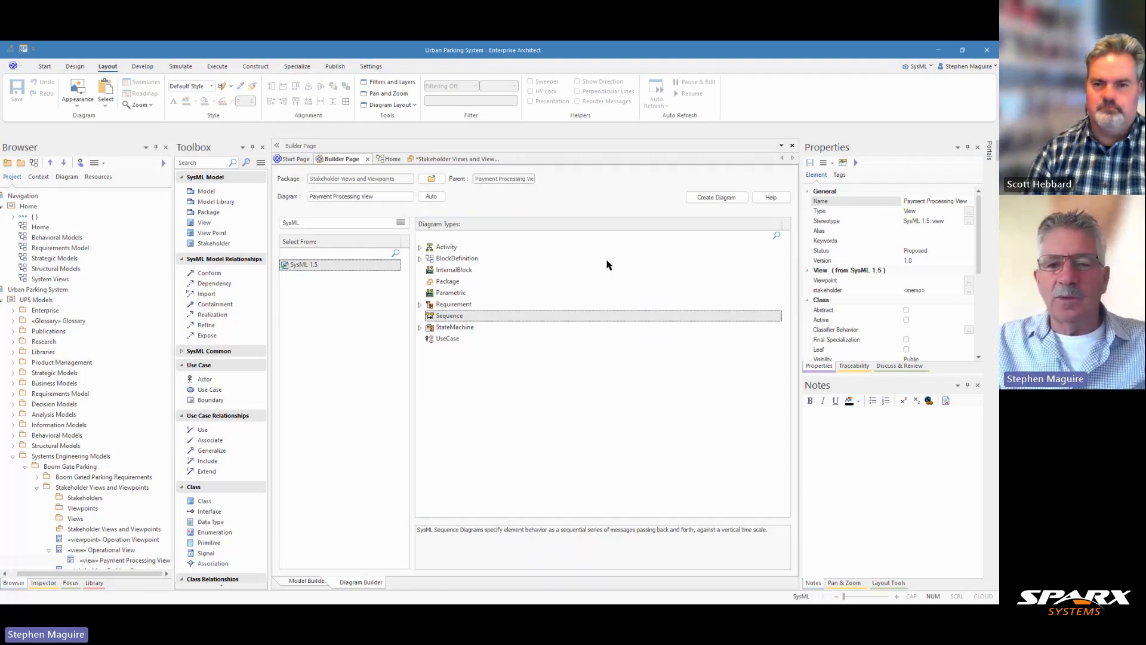
click(716, 199)
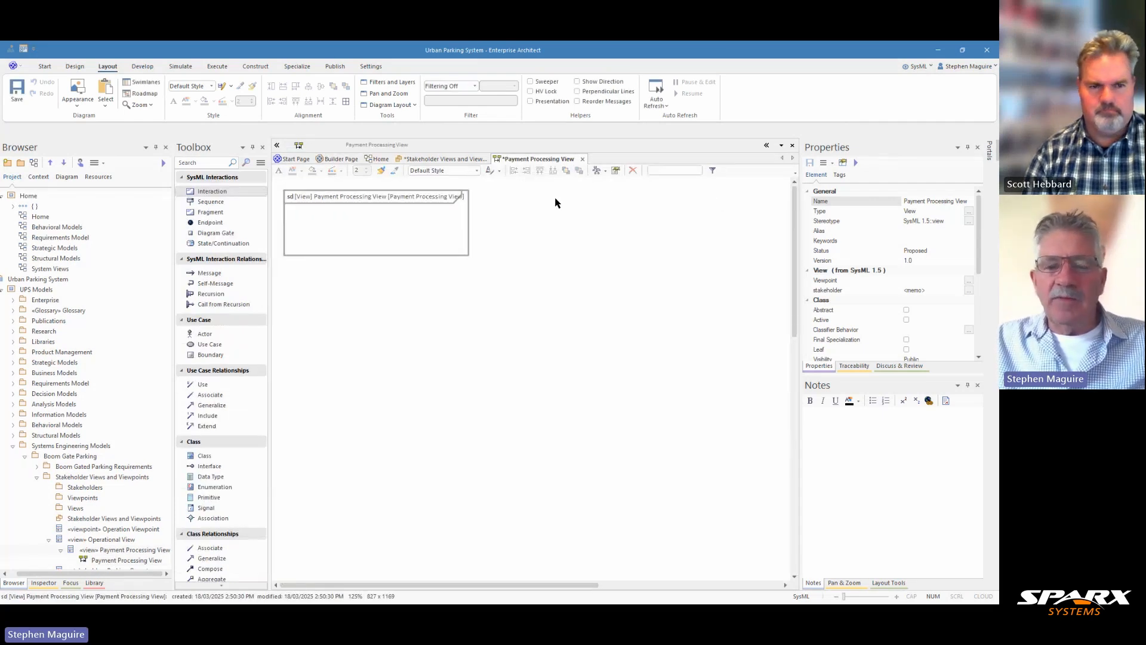
key(ctrl+s)
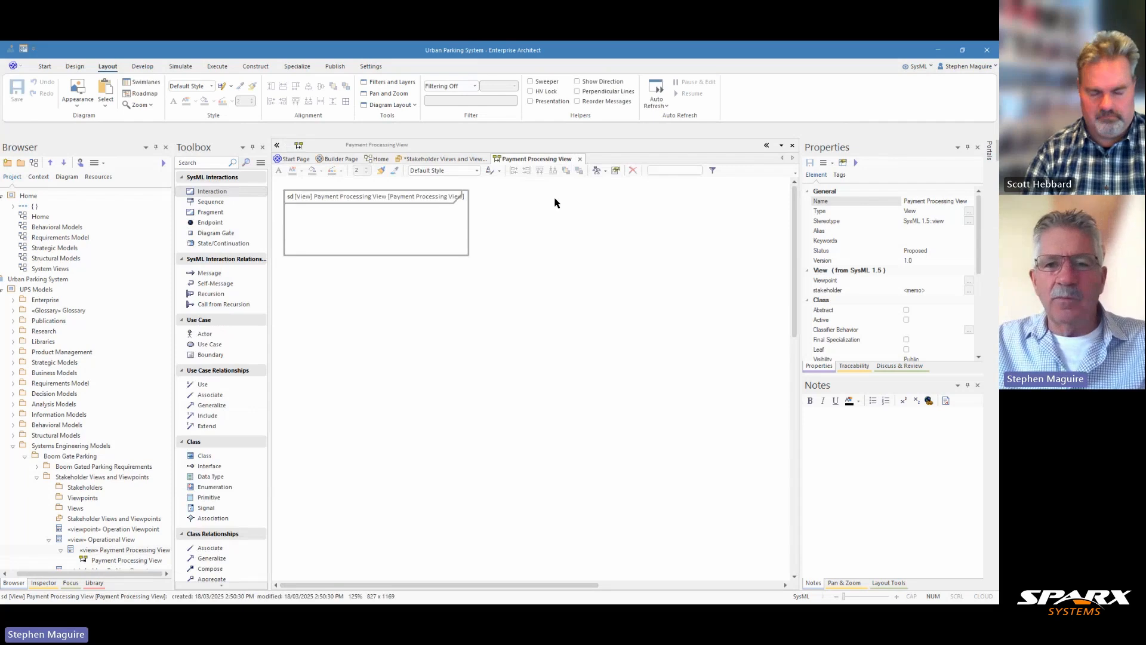
- Save the Stakeholder Views and Viewpoints diagram and open the child sequence diagram from the Payment Processing View element
click(454, 160)
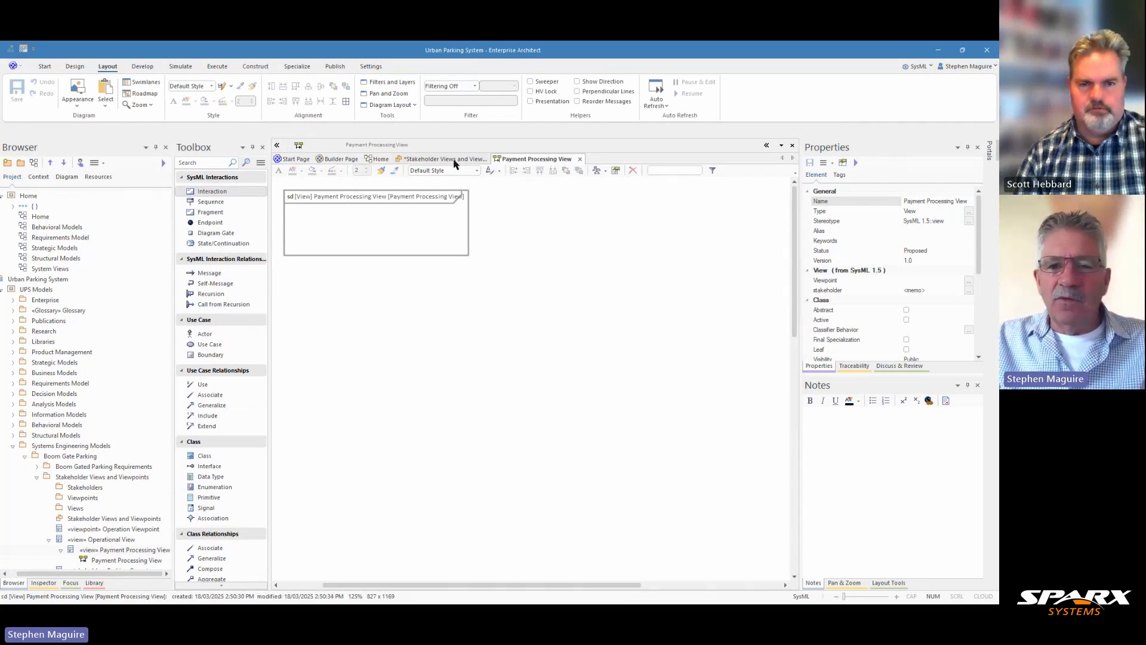
key(ctrl+s)
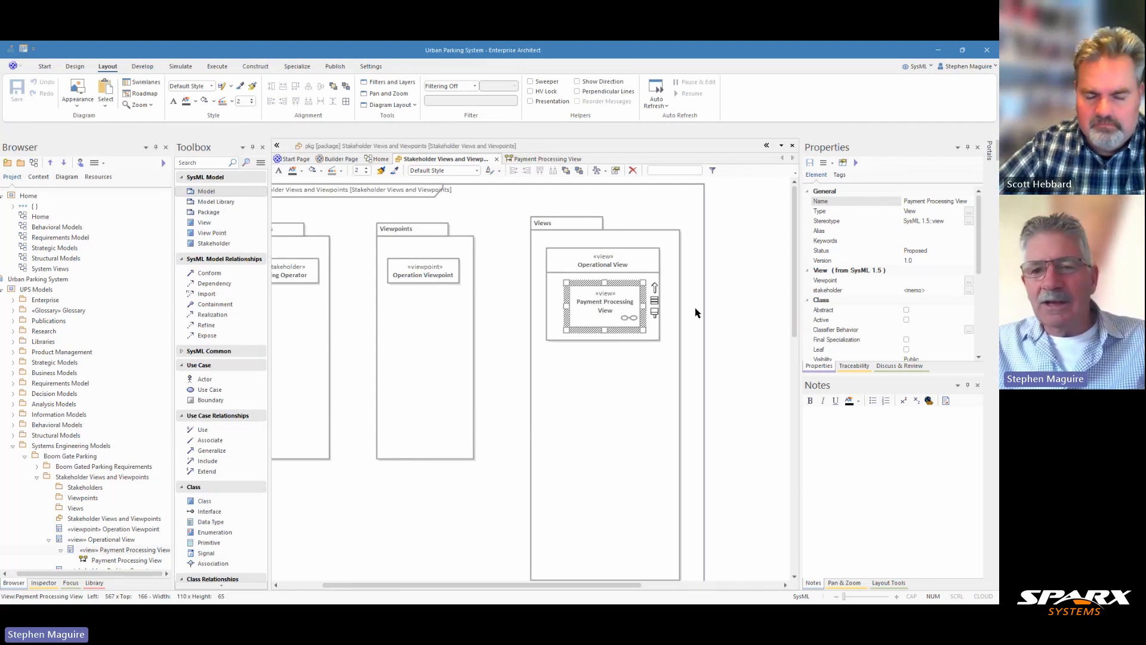
click(733, 305)
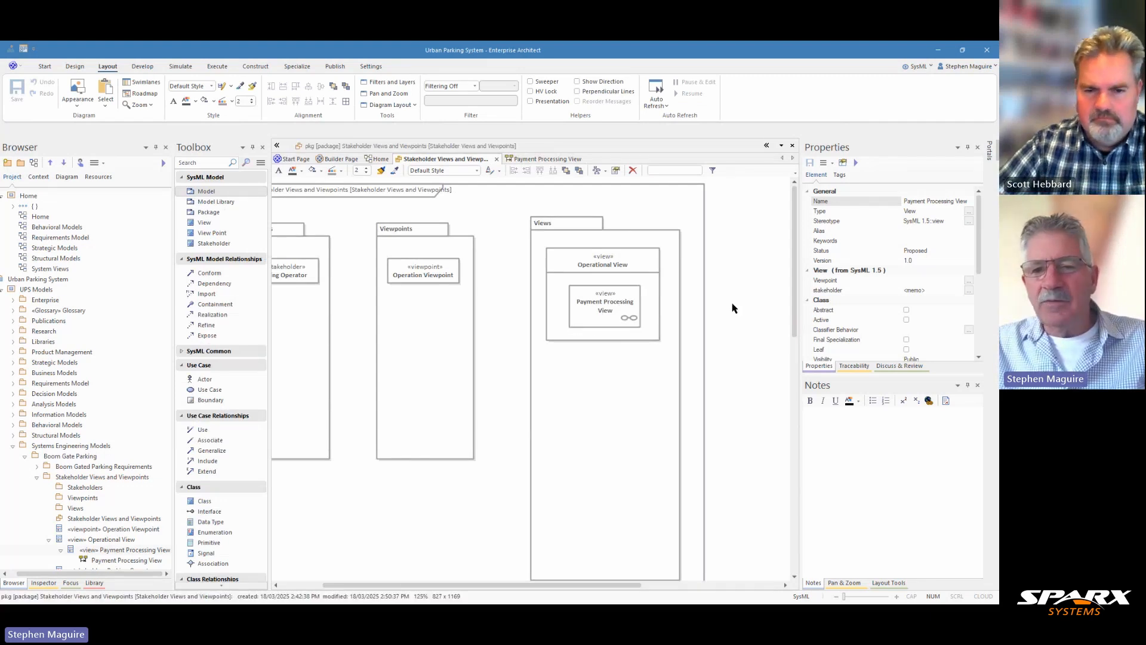
double_click(618, 317)
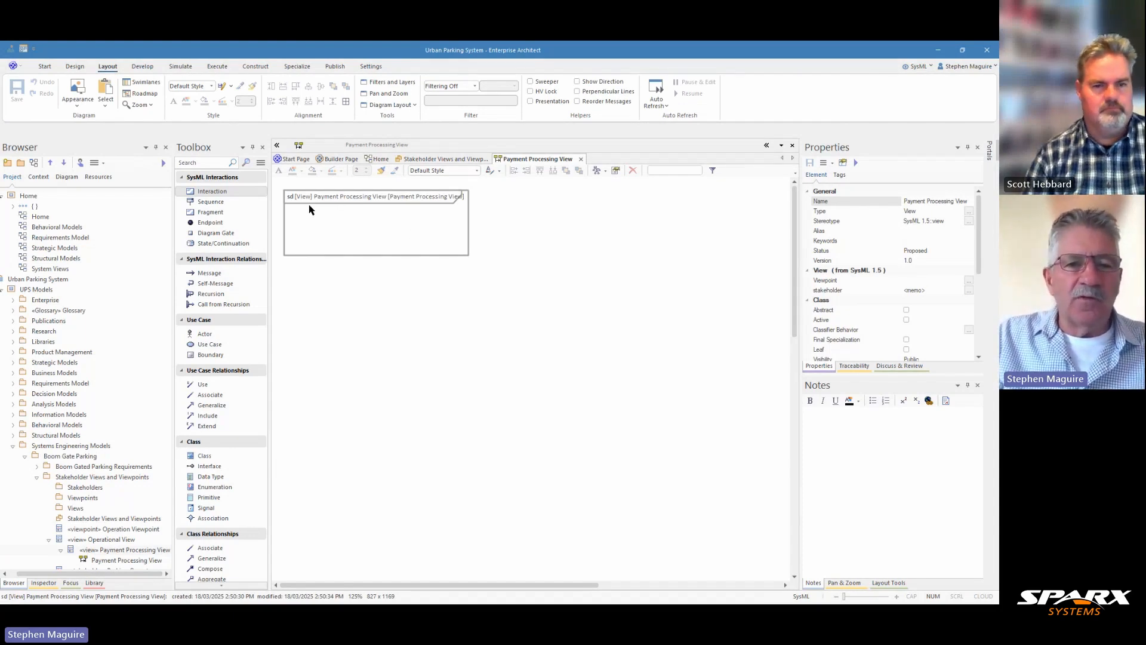
- Add two sequence lifelines side by side in the Payment Processing View diagram, named "Motorist" and "Display Panel"
click(222, 202)
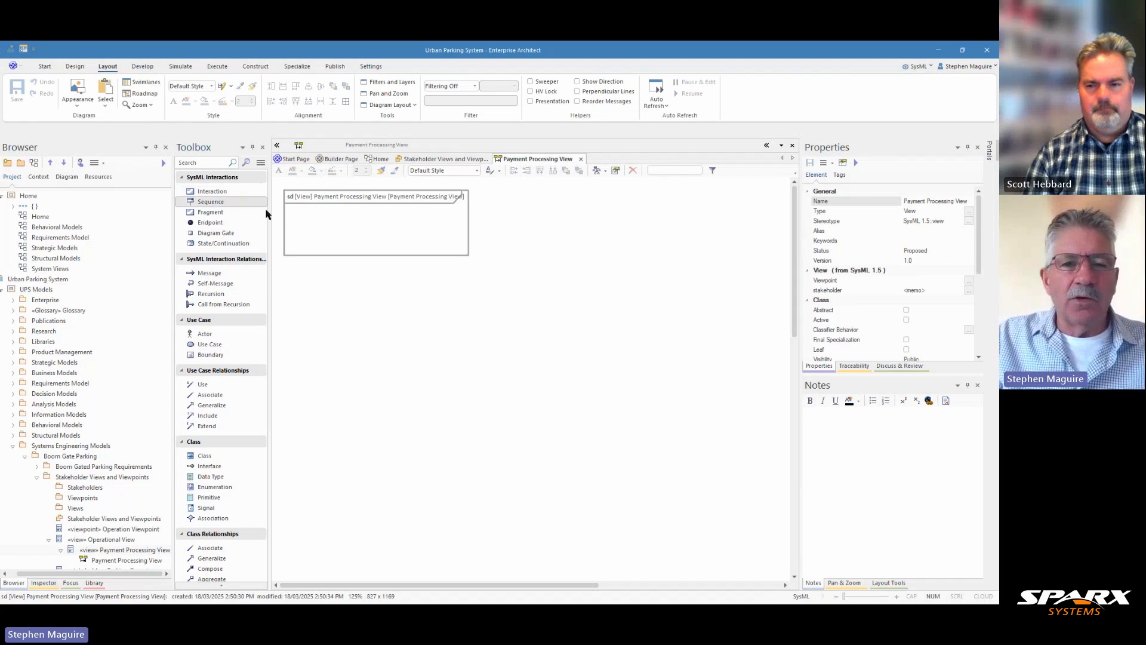
click(309, 213)
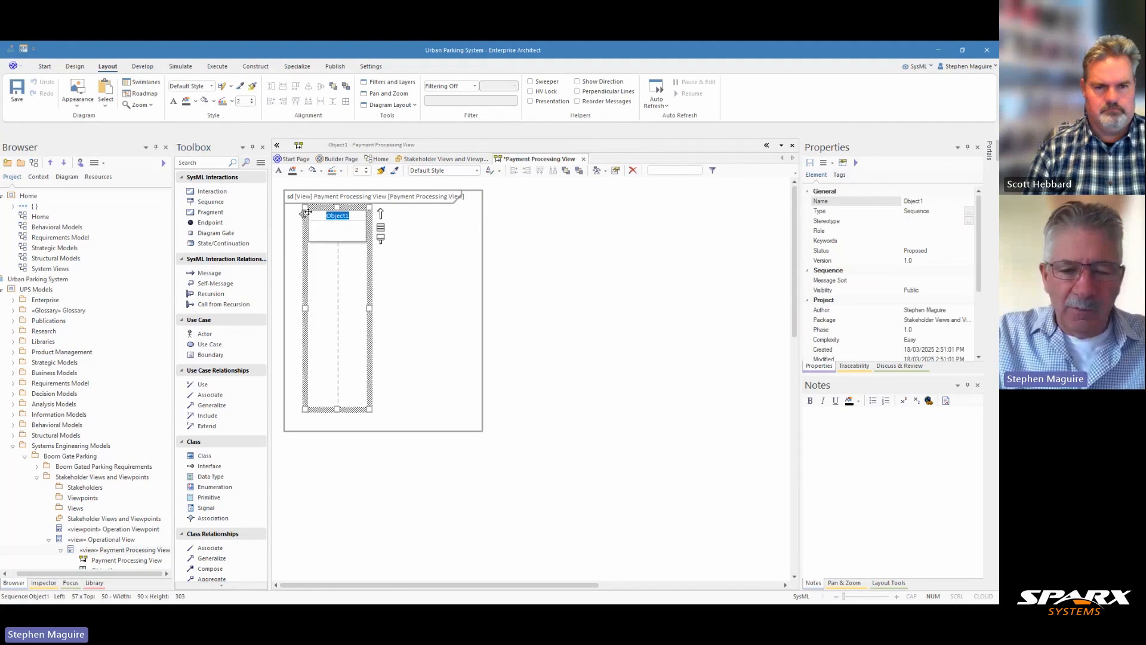
text(Motorist)
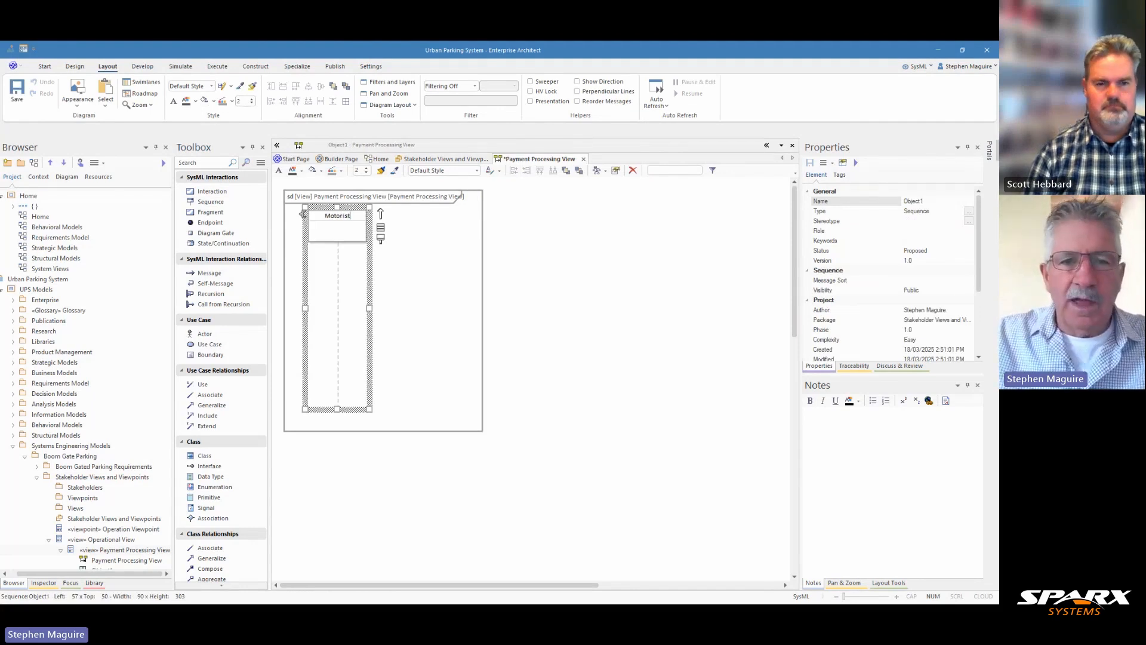
key(Return)
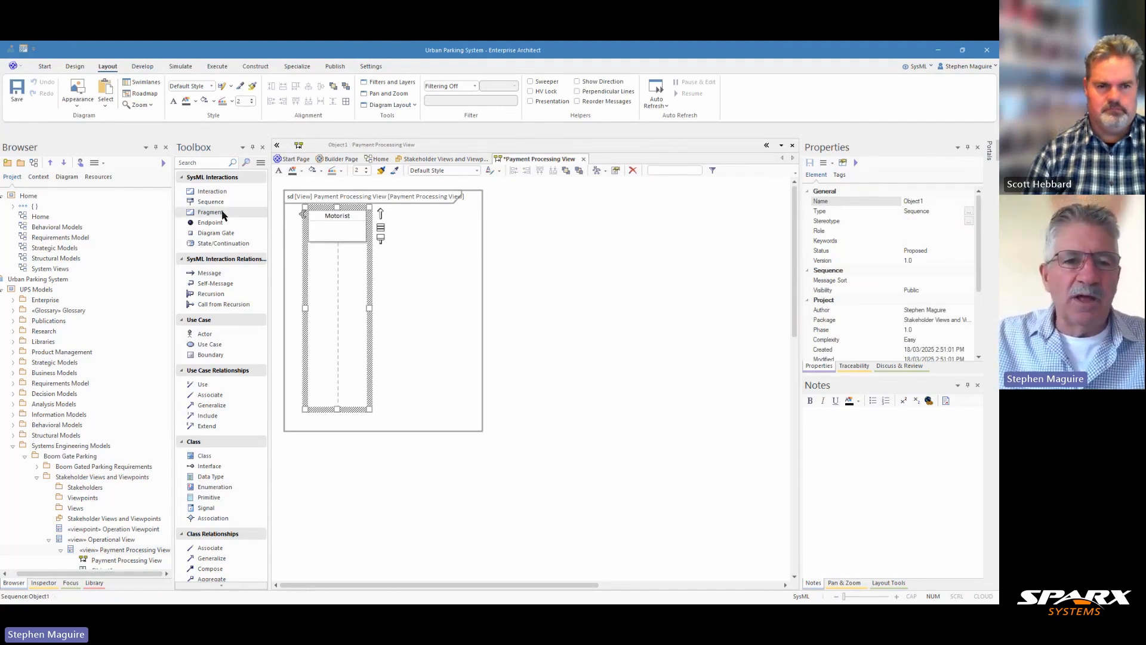
click(225, 201)
click(420, 214)
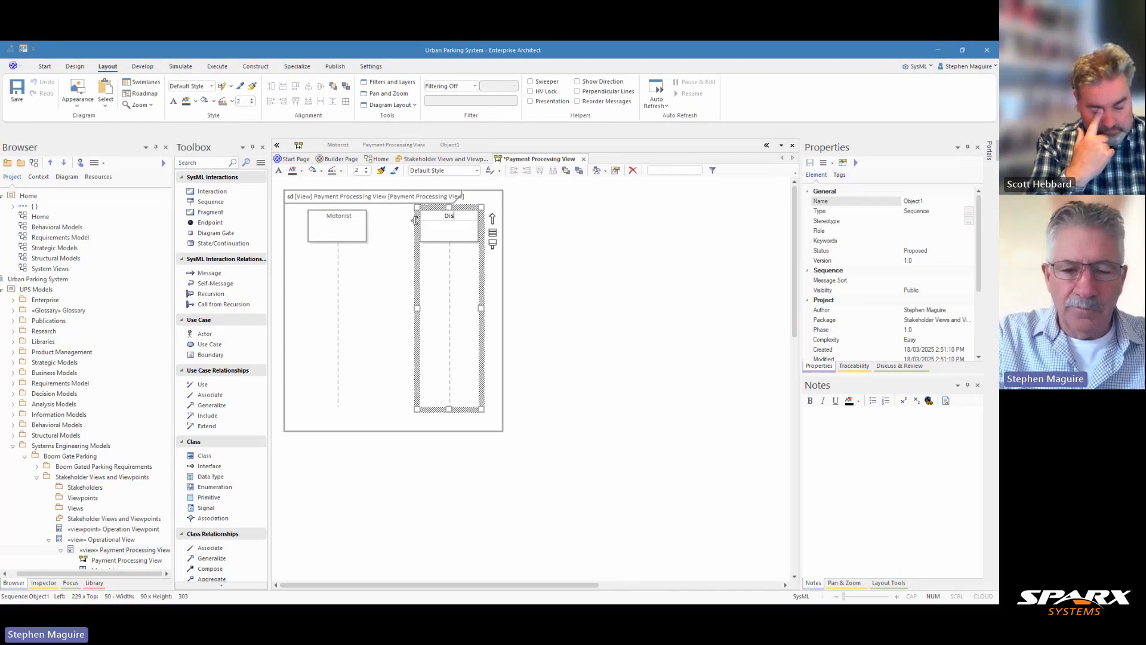
text(Display Panel)
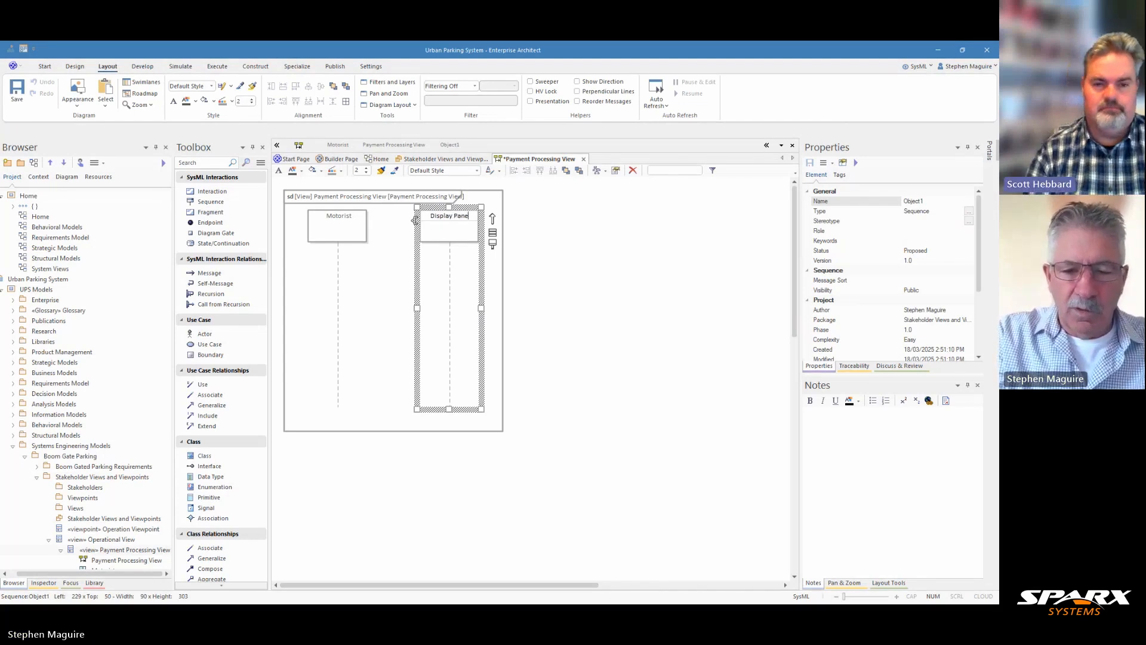
click(572, 234)
- Draw a message from the Motorist lifeline to the Display Panel lifeline and save the sequence diagram
click(209, 273)
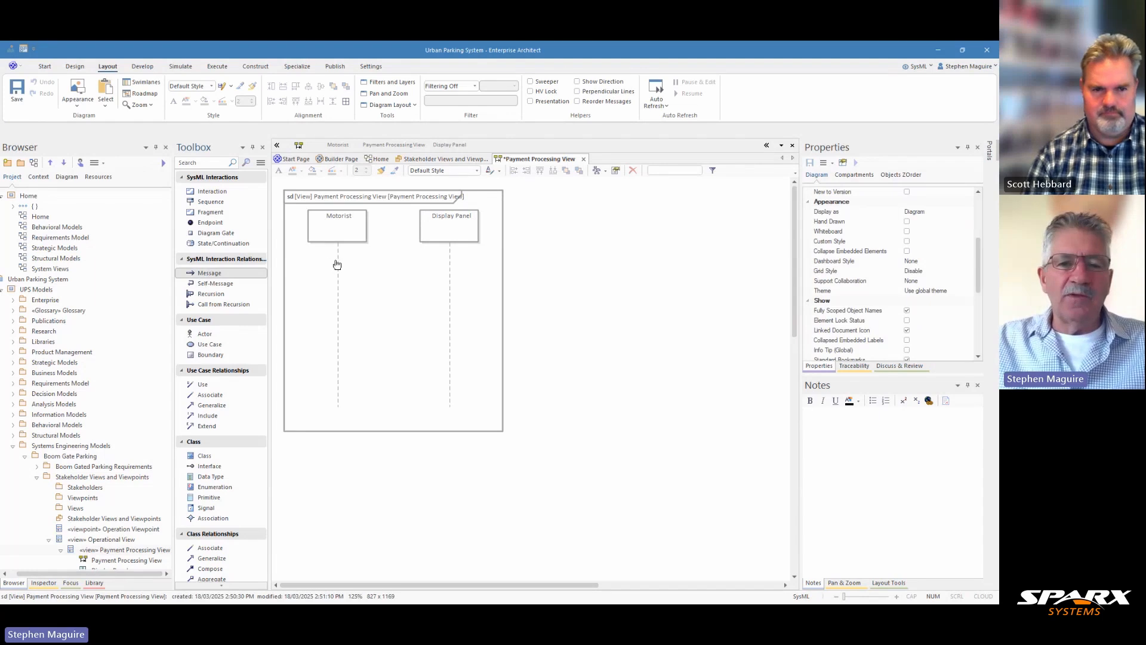
drag(337, 265, 452, 261)
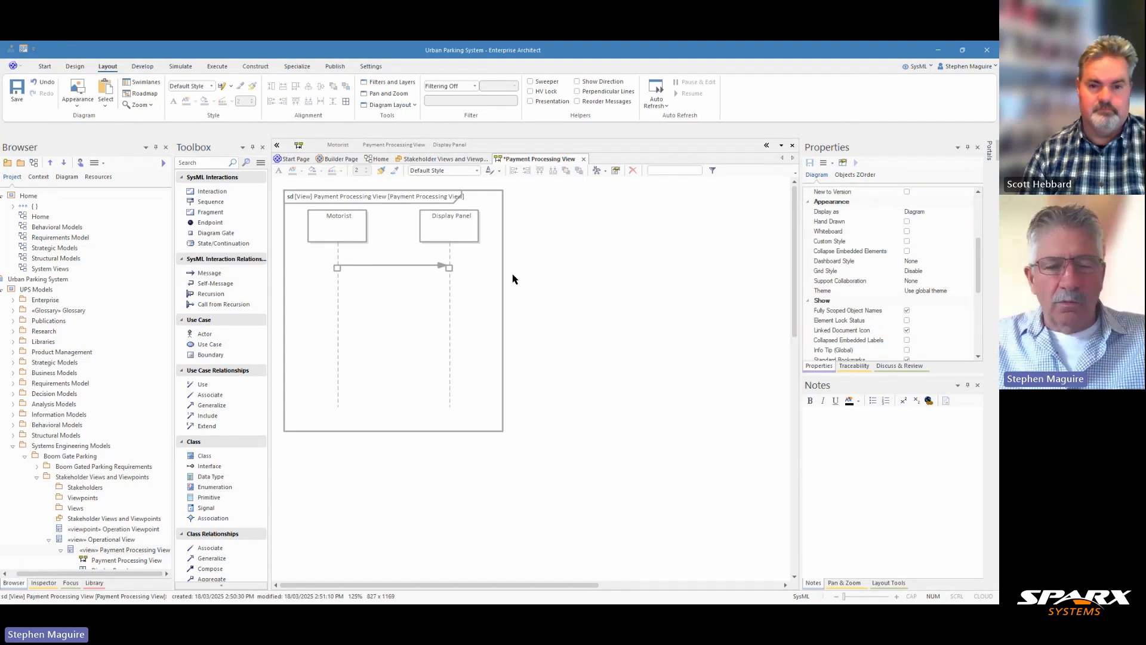
key(ctrl+s)
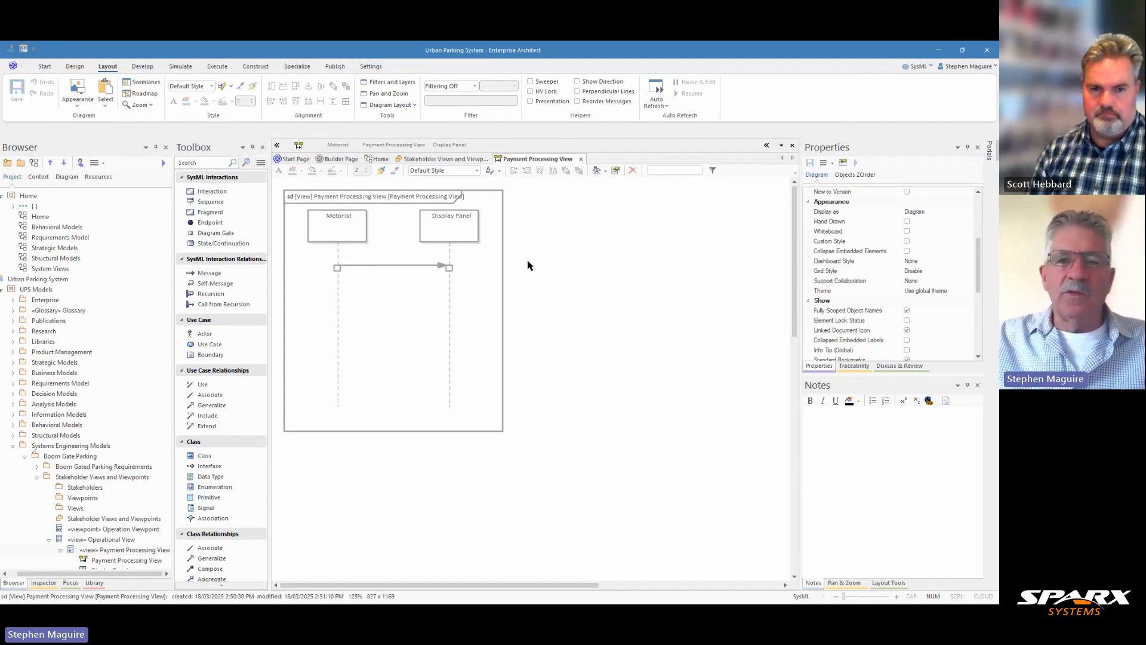
- Check that the Payment Processing View element opens its child sequence diagram, and return to the package diagram
click(581, 159)
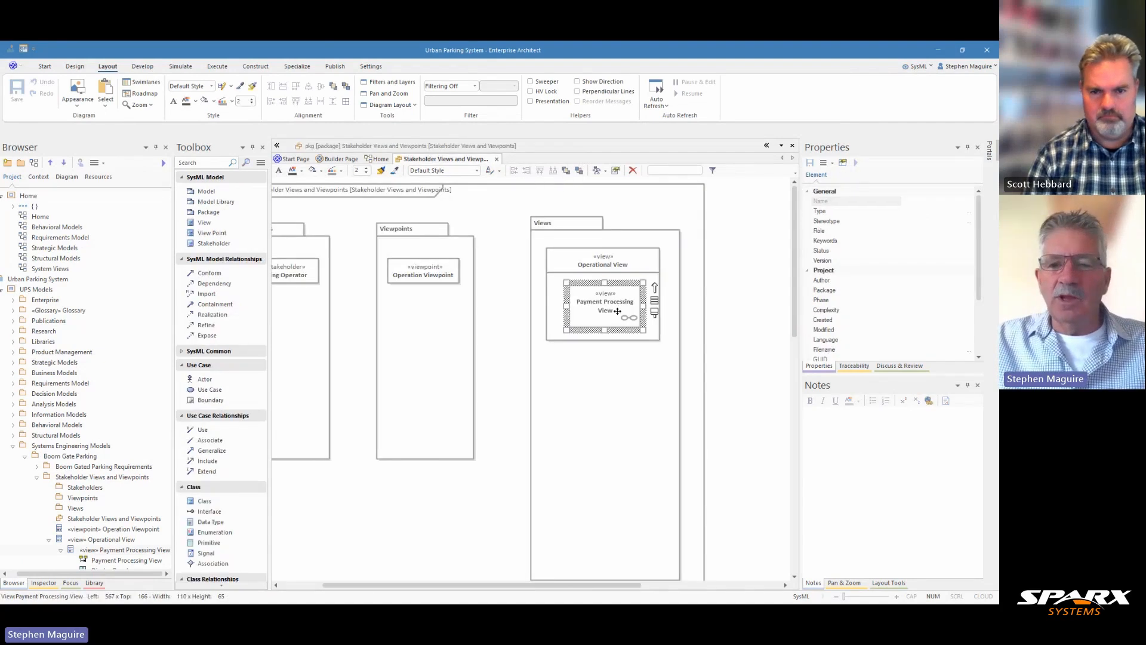
double_click(617, 312)
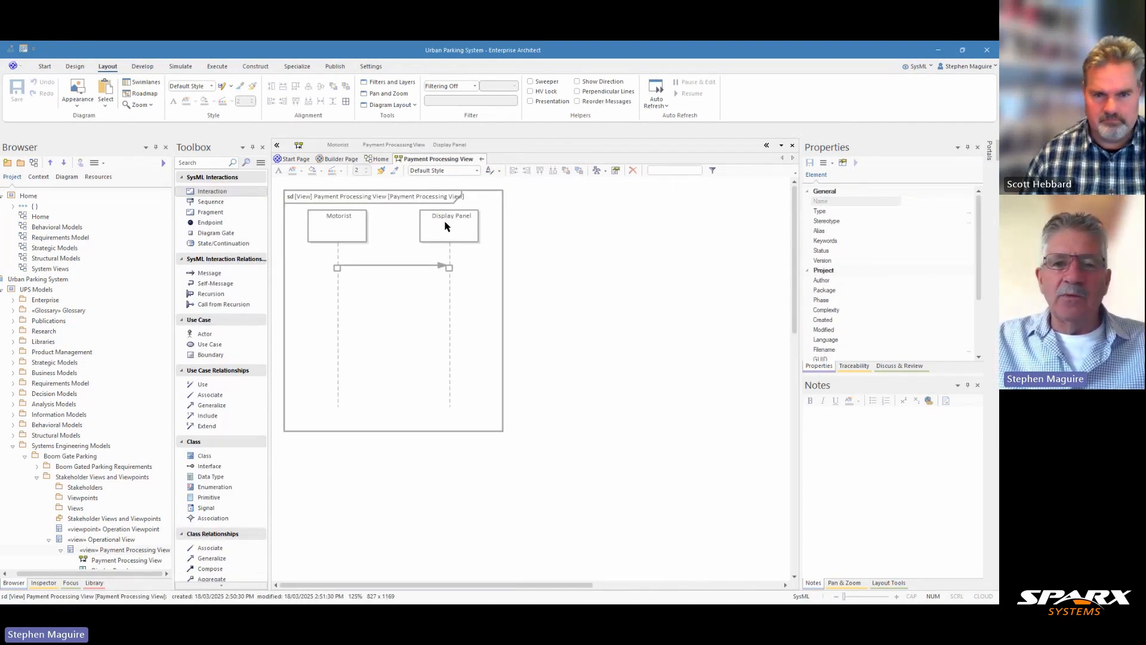
click(482, 159)
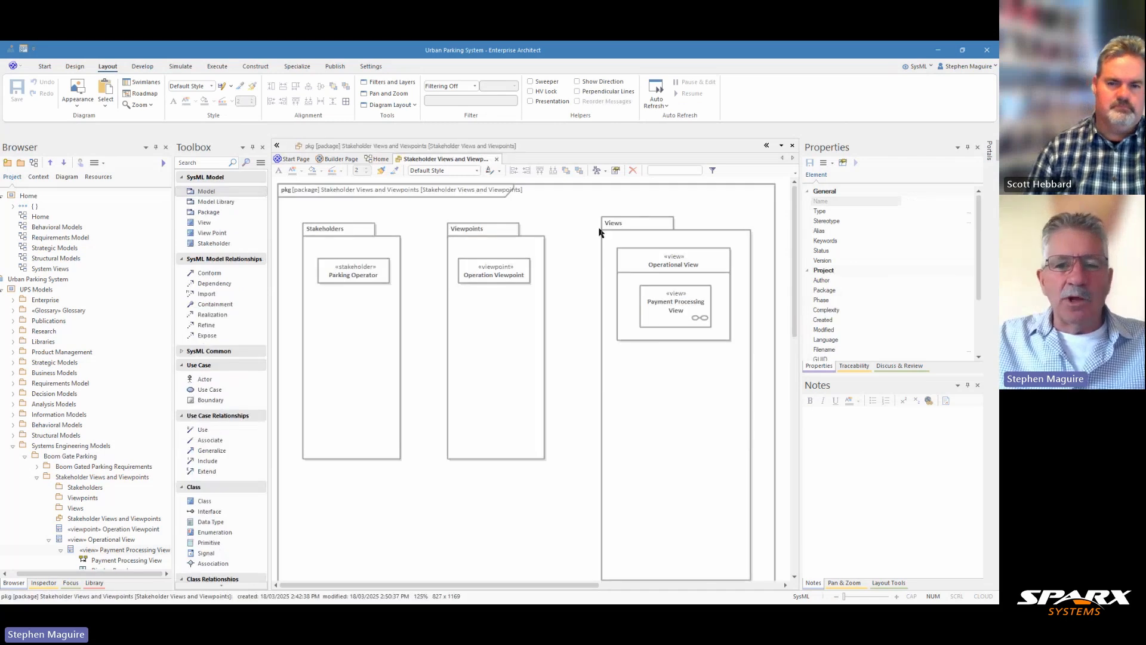
- Extend Operational View downward inside the Views package to a height of about 240
click(651, 336)
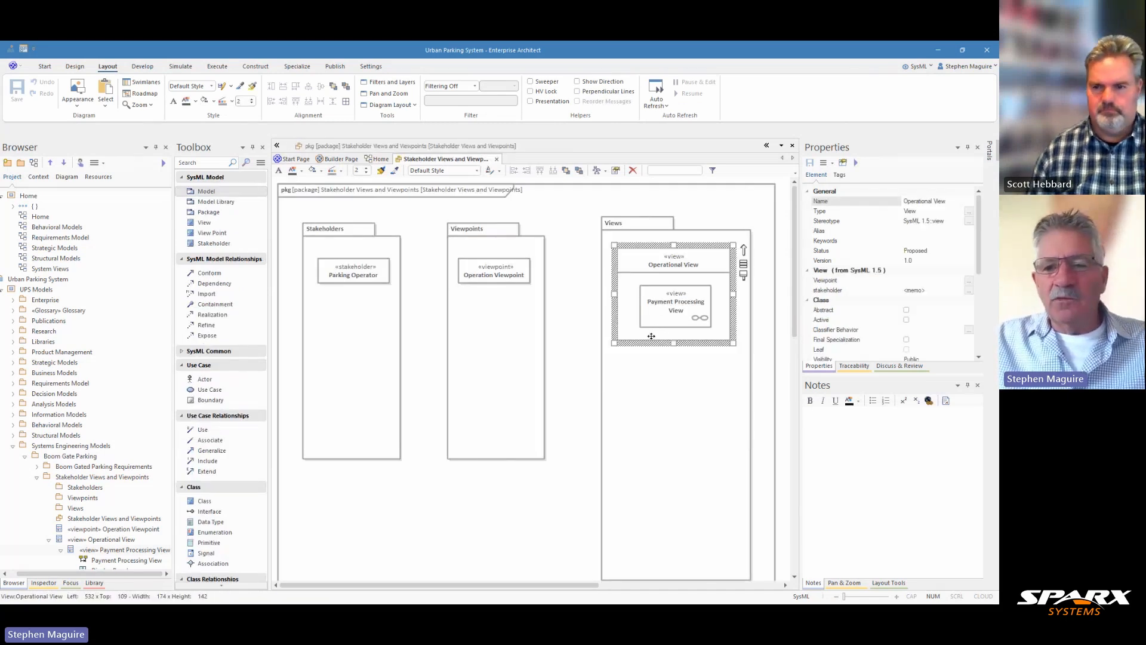
drag(673, 343, 673, 407)
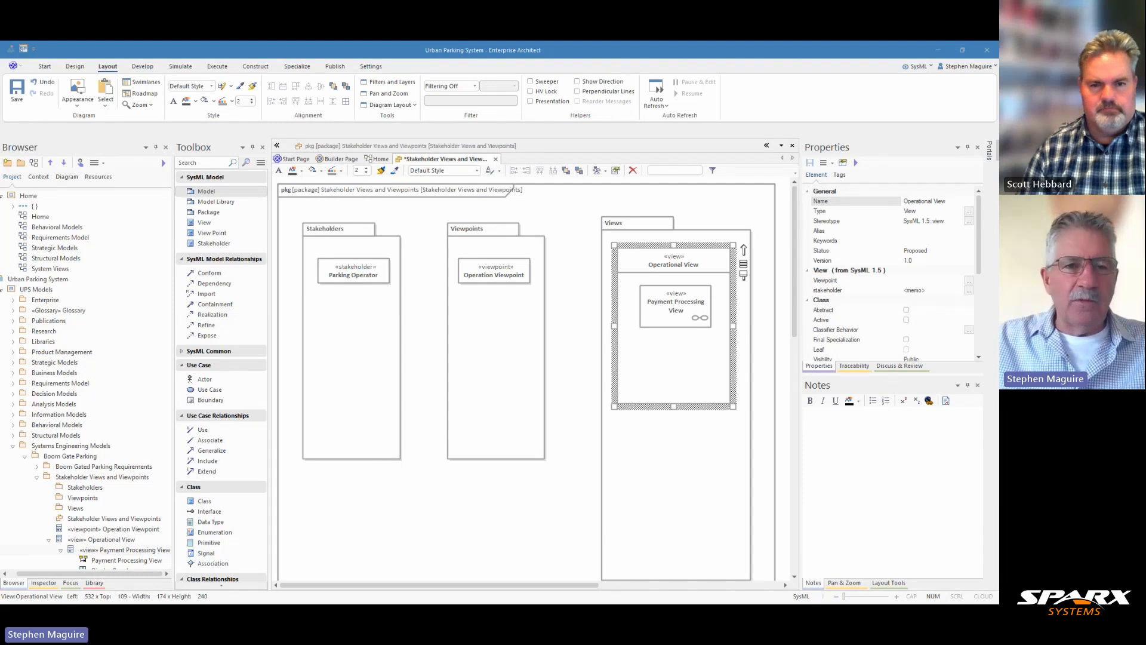
- Add a view named "Entry Process View" inside Operational View, below Payment Processing View
click(206, 224)
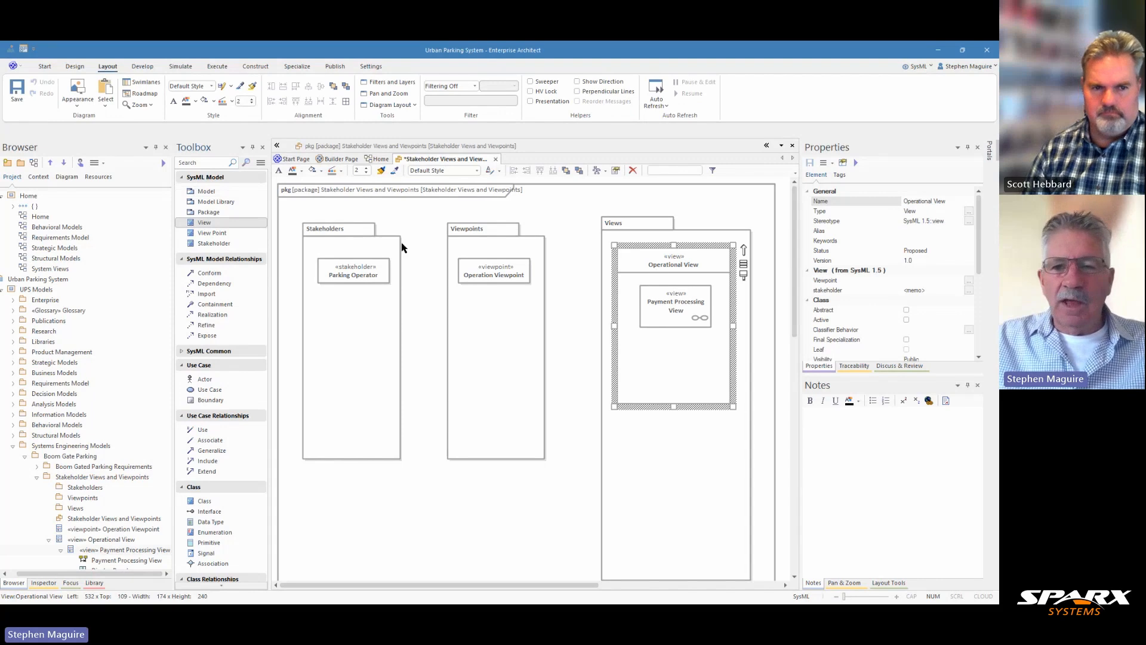
click(640, 349)
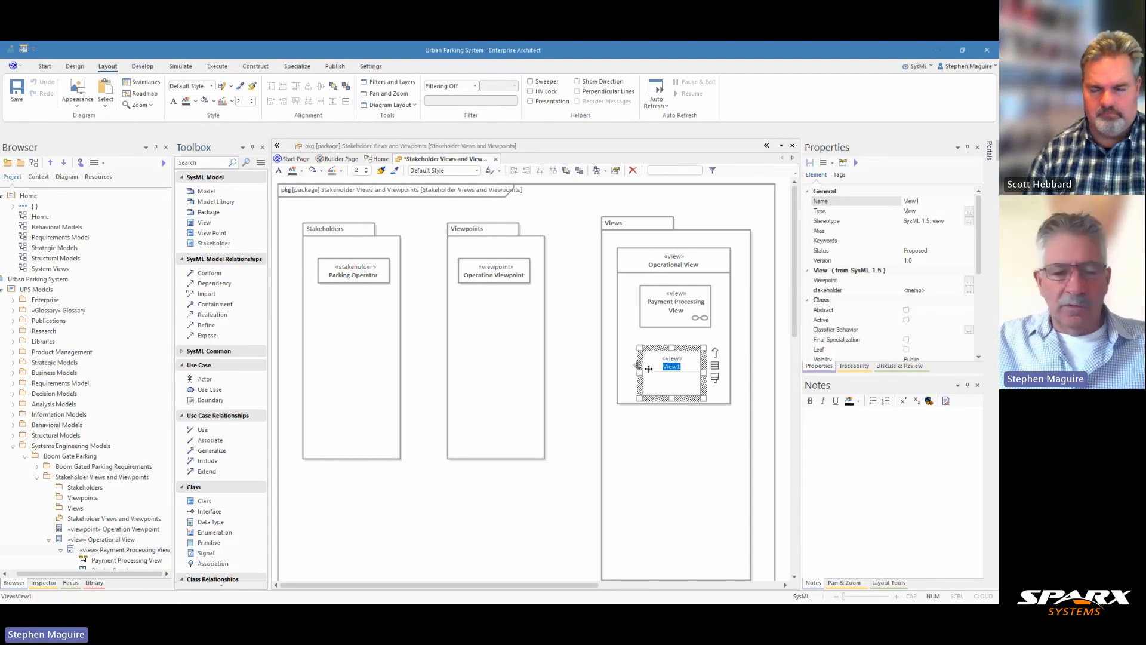
text(E)
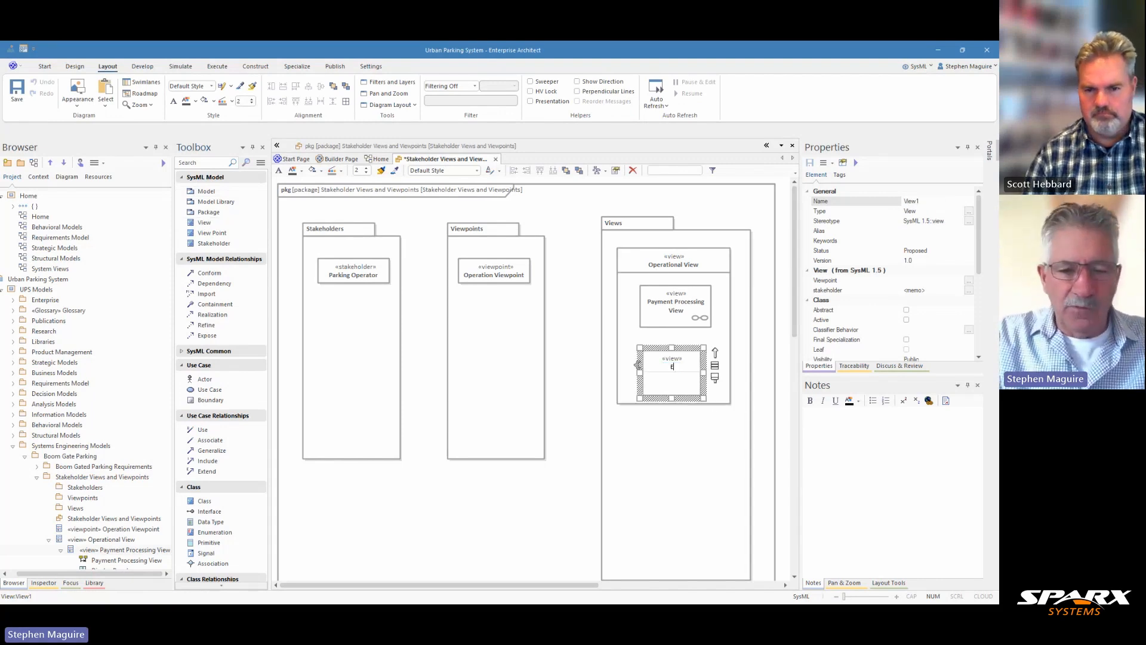
text(Ntry Process)
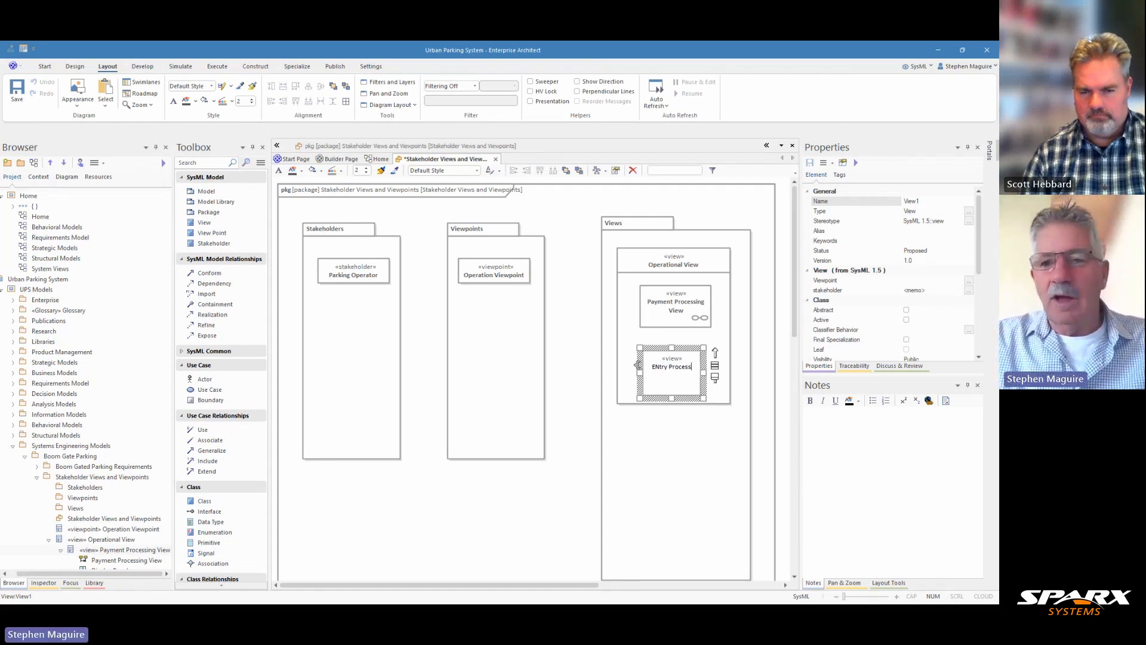
text( View)
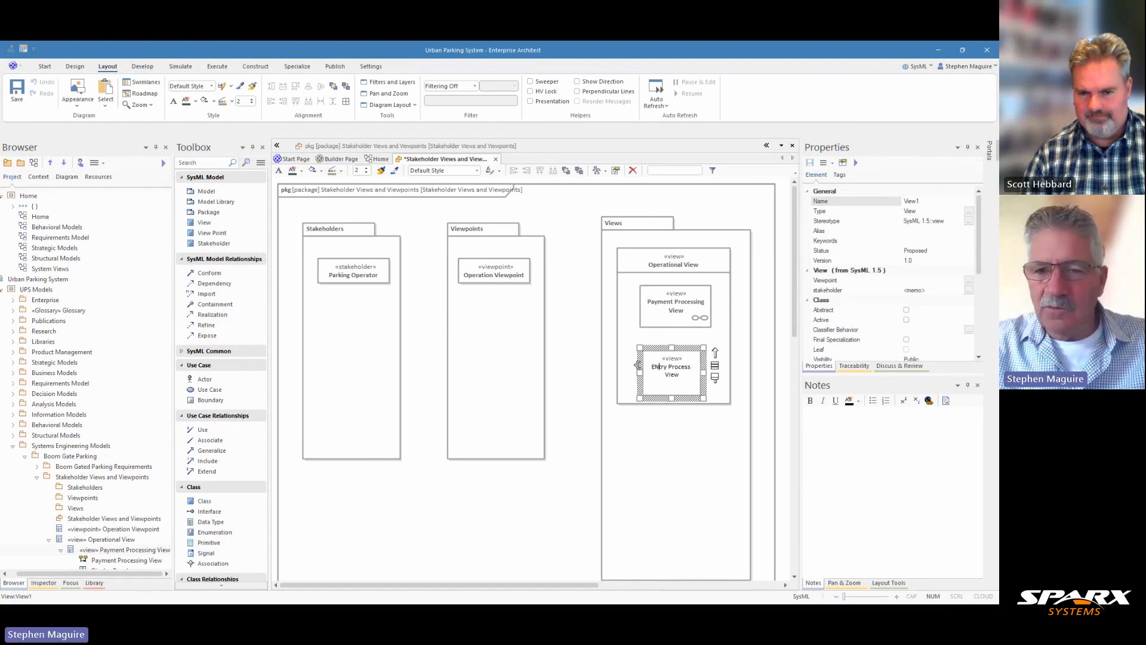
key(BackSpace)
text(n)
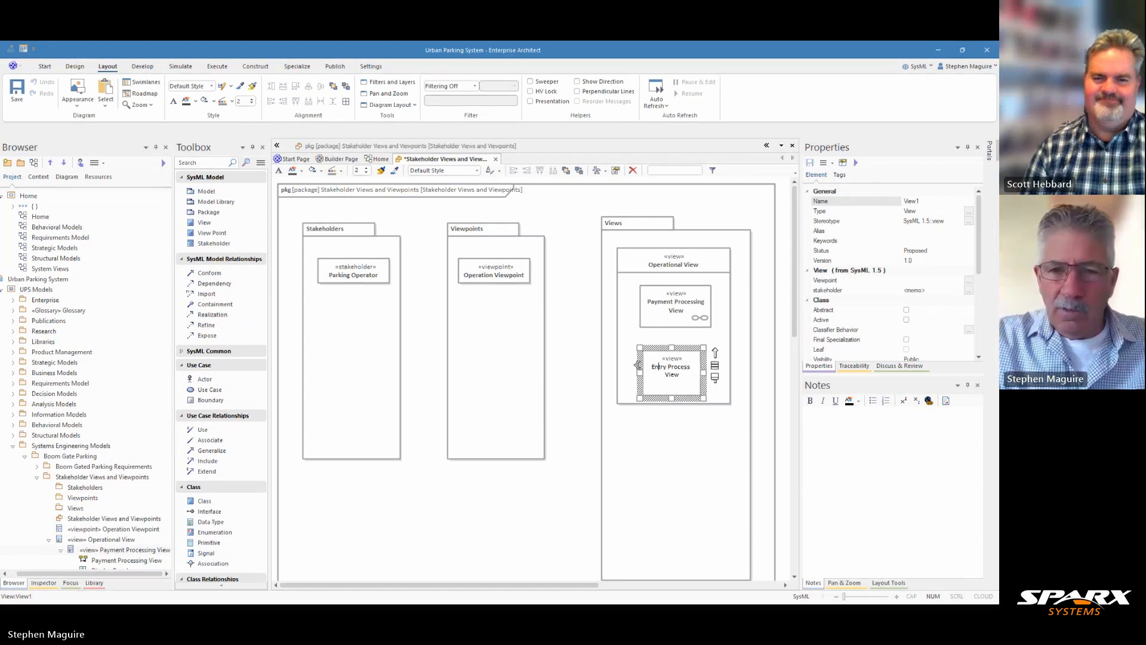
- Add notes to Entry Process View describing an activity diagram of vehicle entry actions, including ticket issuance, barrier control, and sensor interactions
click(821, 418)
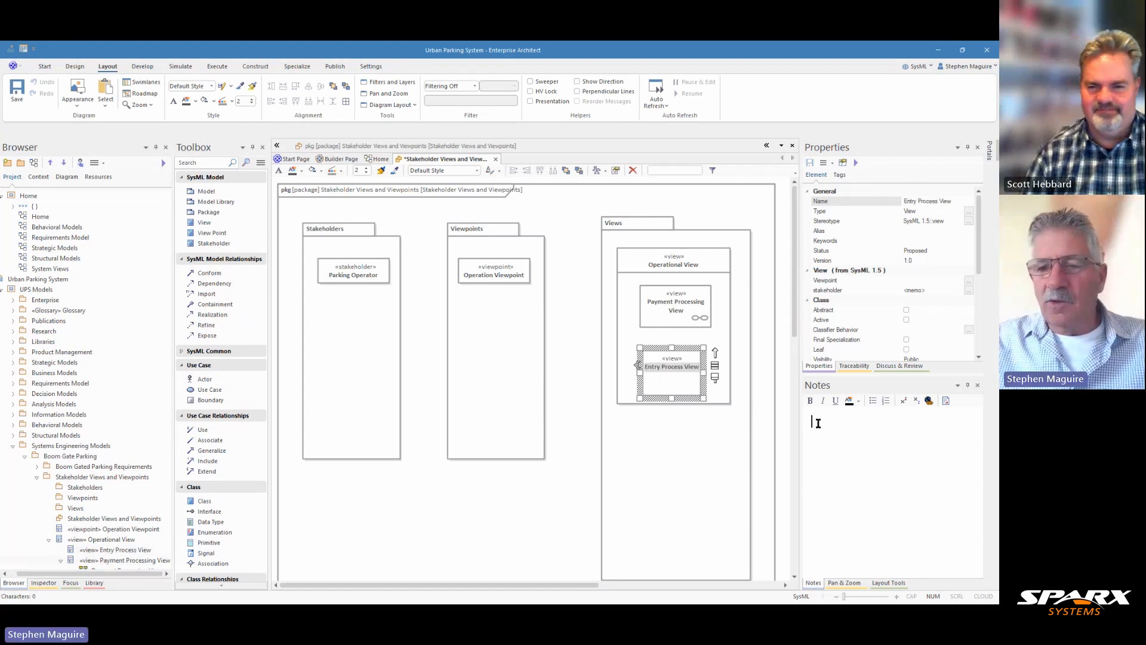
text(An activity diagram showing the sequence of actions when a vehicle enters the facility, including ticket issuance, barrier control, and sensor interactions.)
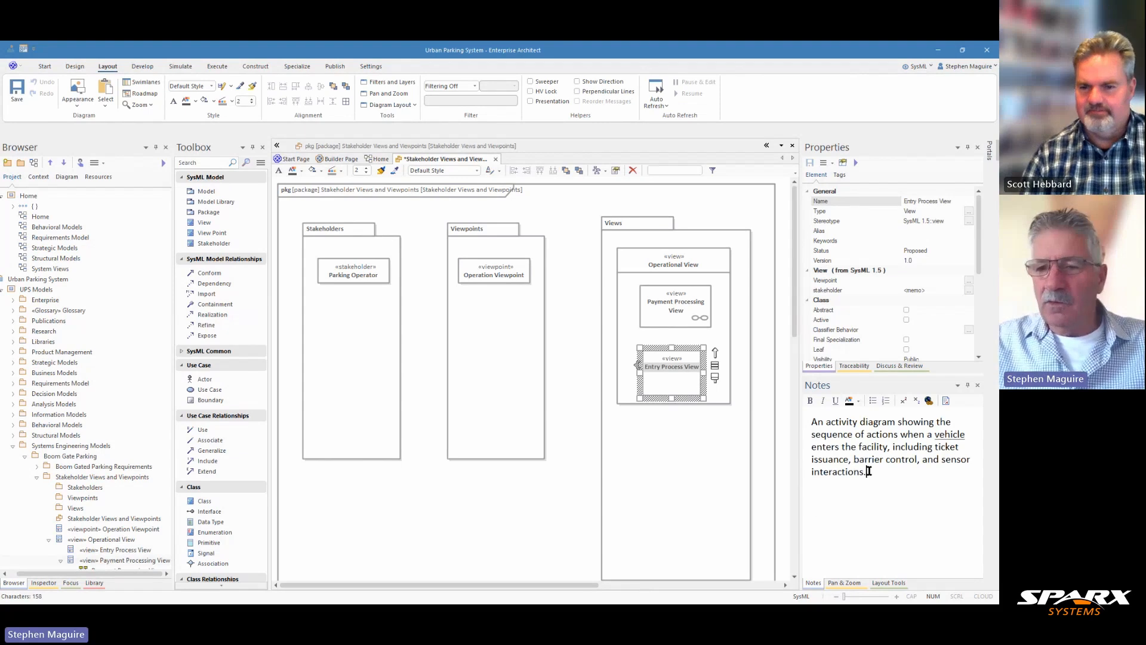
key(BackSpace)
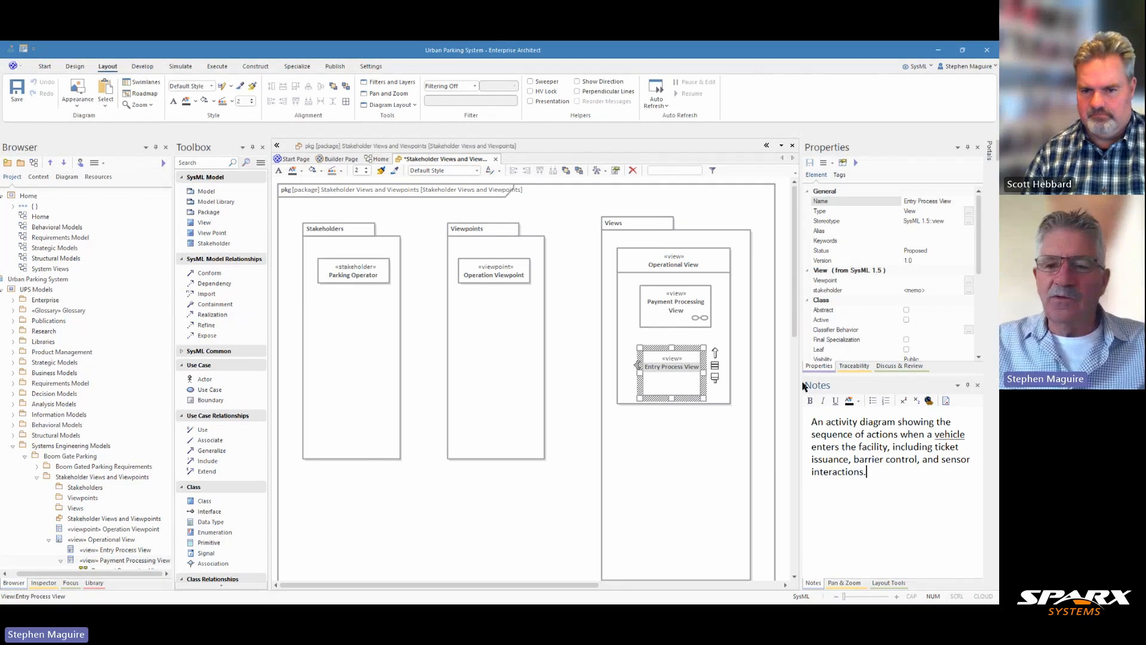
click(781, 340)
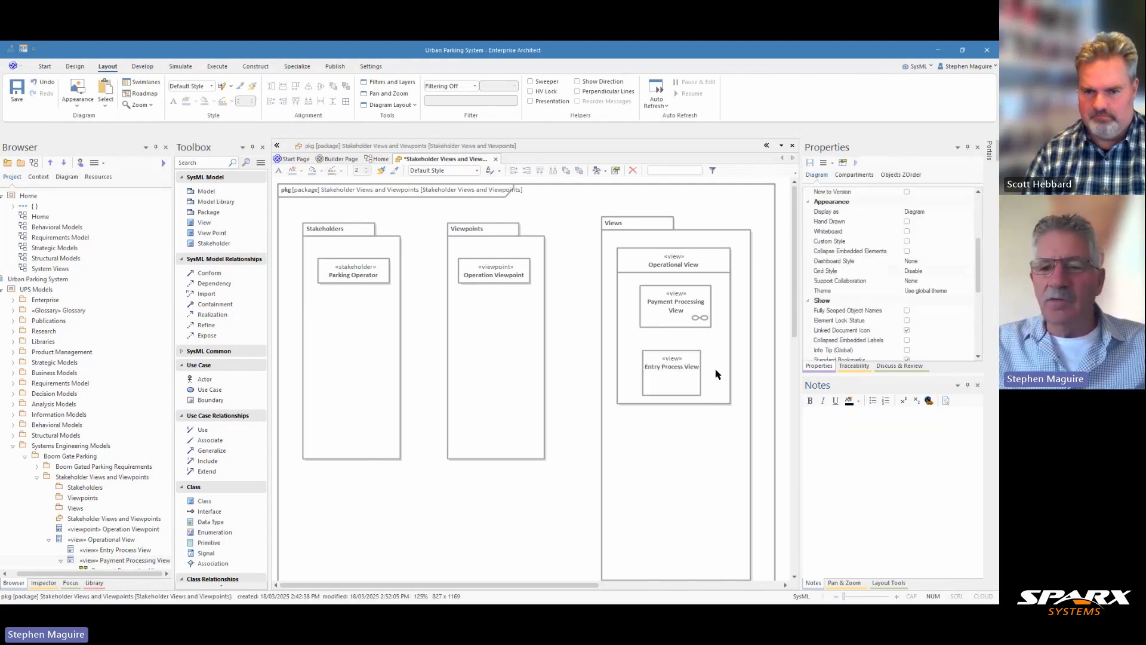
- Create a SysML 1.5 Activity diagram as a child of Entry Process View and save it
click(687, 381)
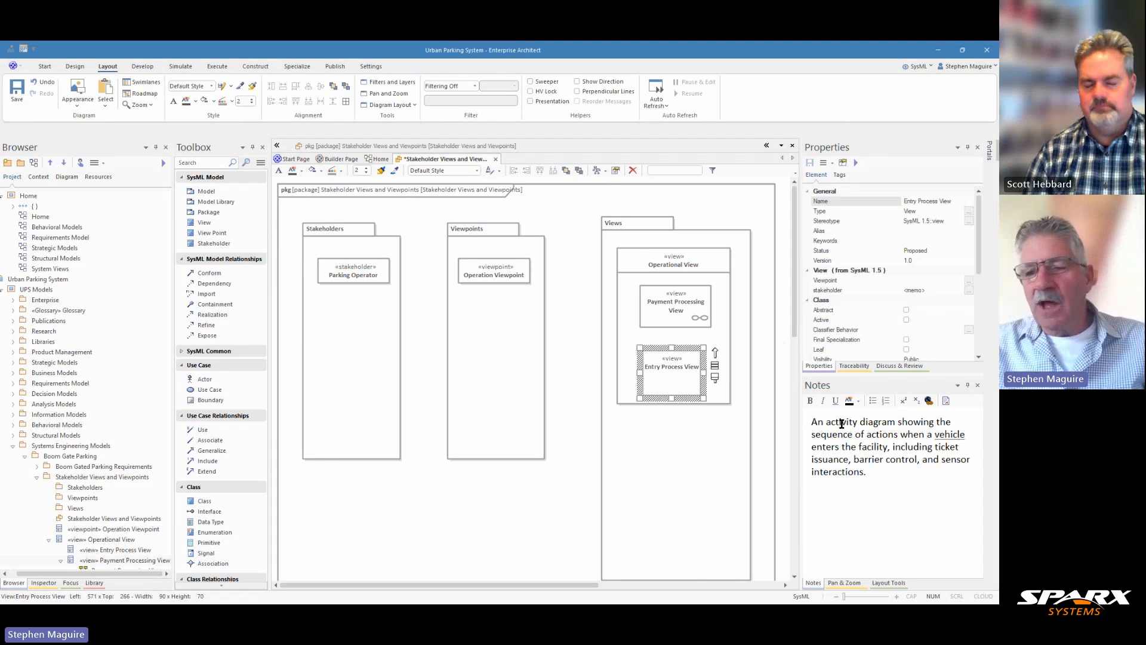
right_click(680, 370)
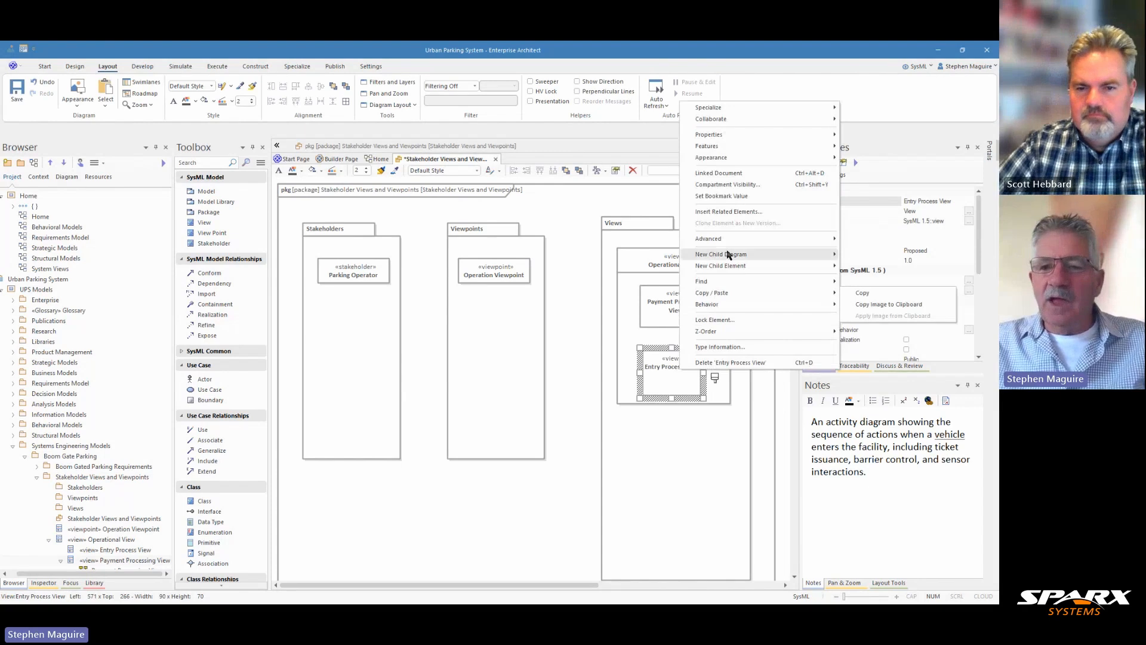
mouse_move(729, 255)
click(888, 347)
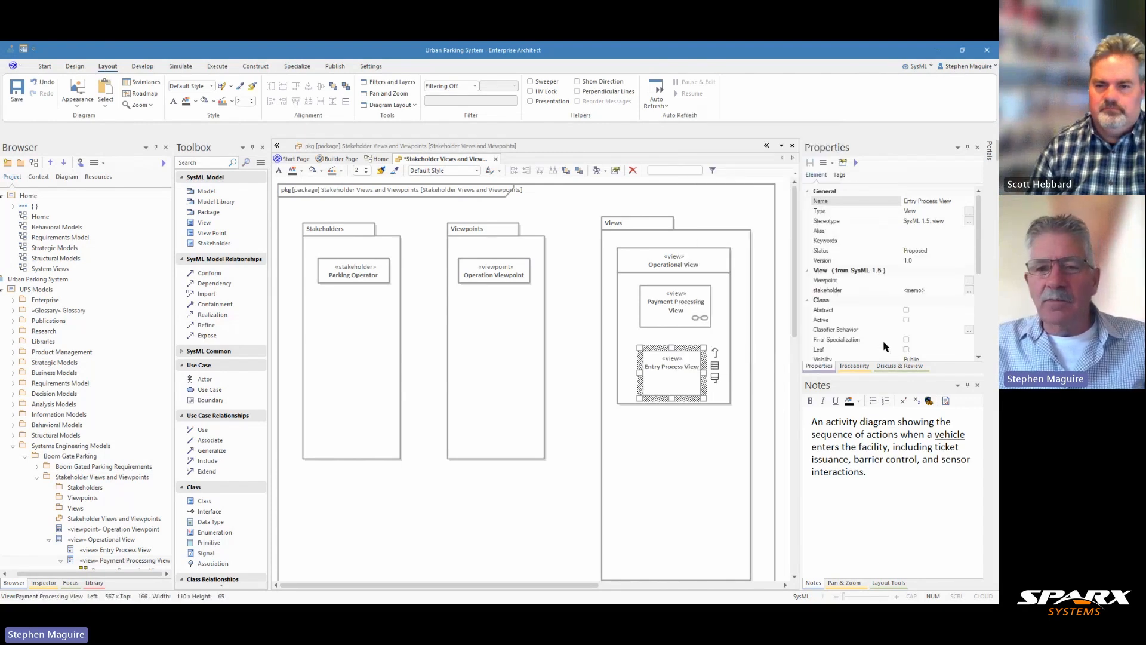
click(456, 313)
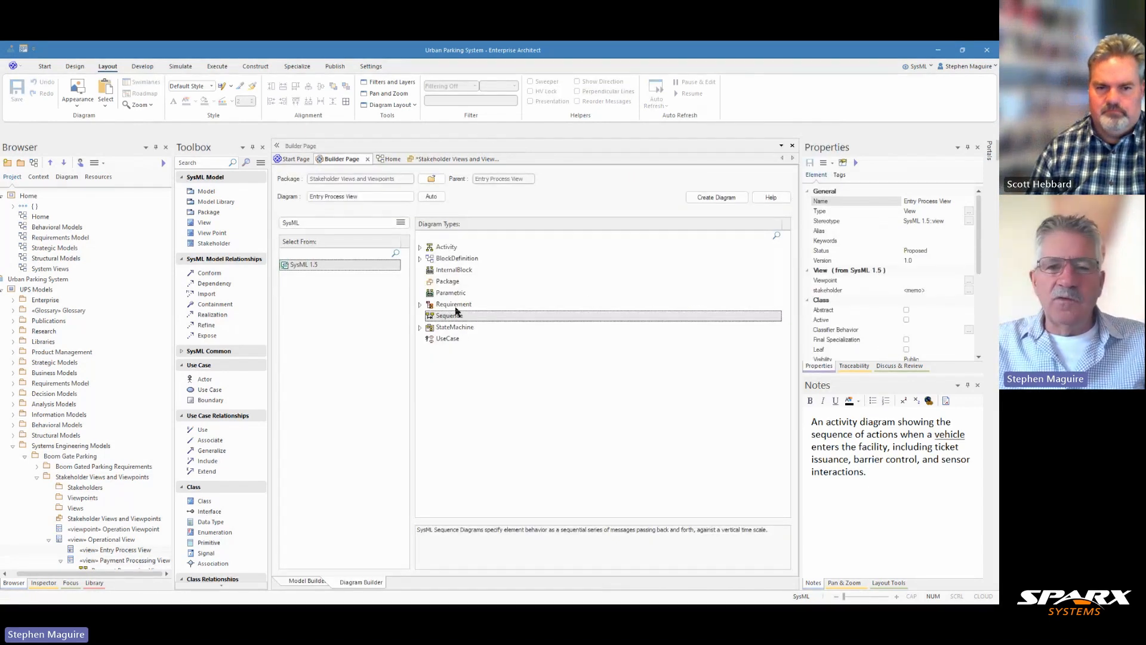
click(448, 248)
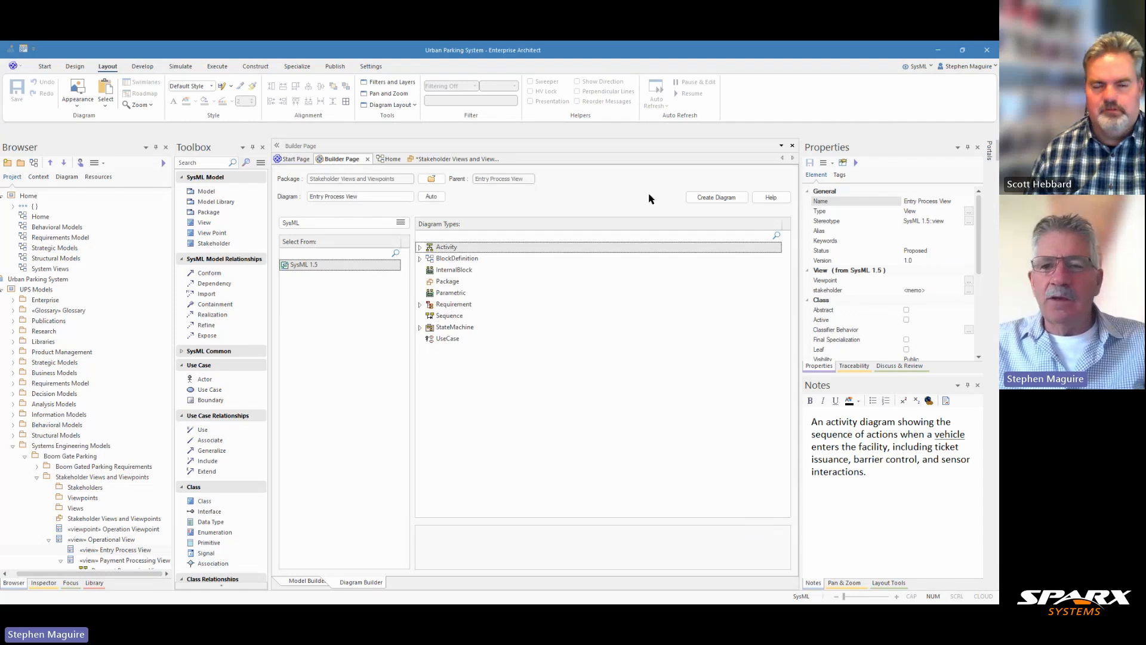
click(710, 199)
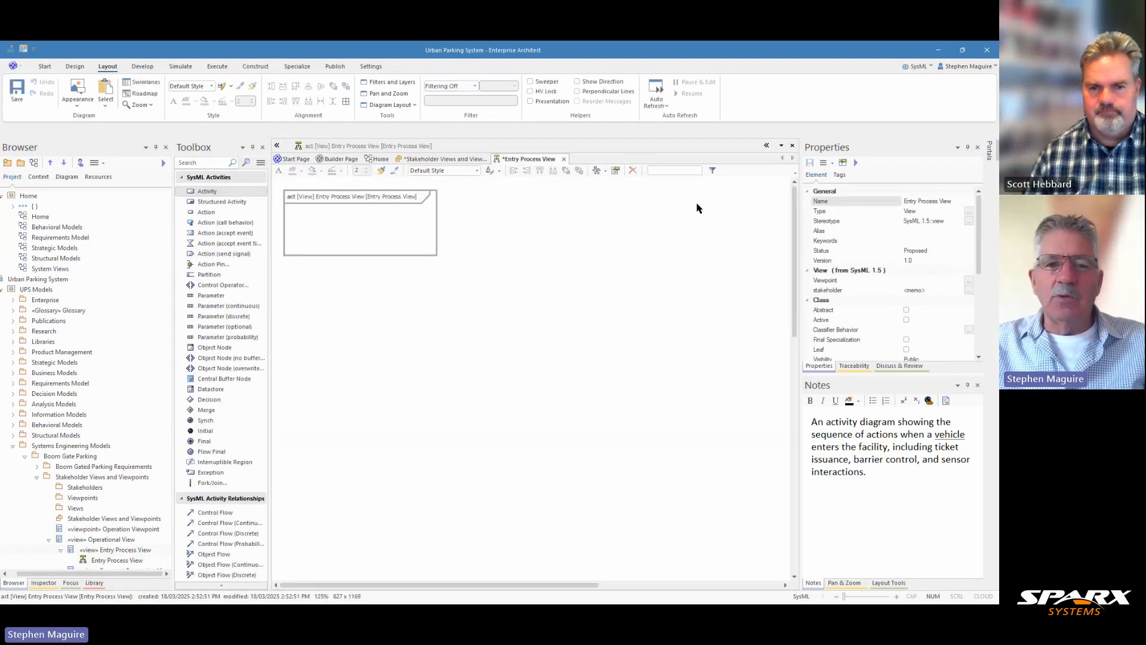
key(ctrl+s)
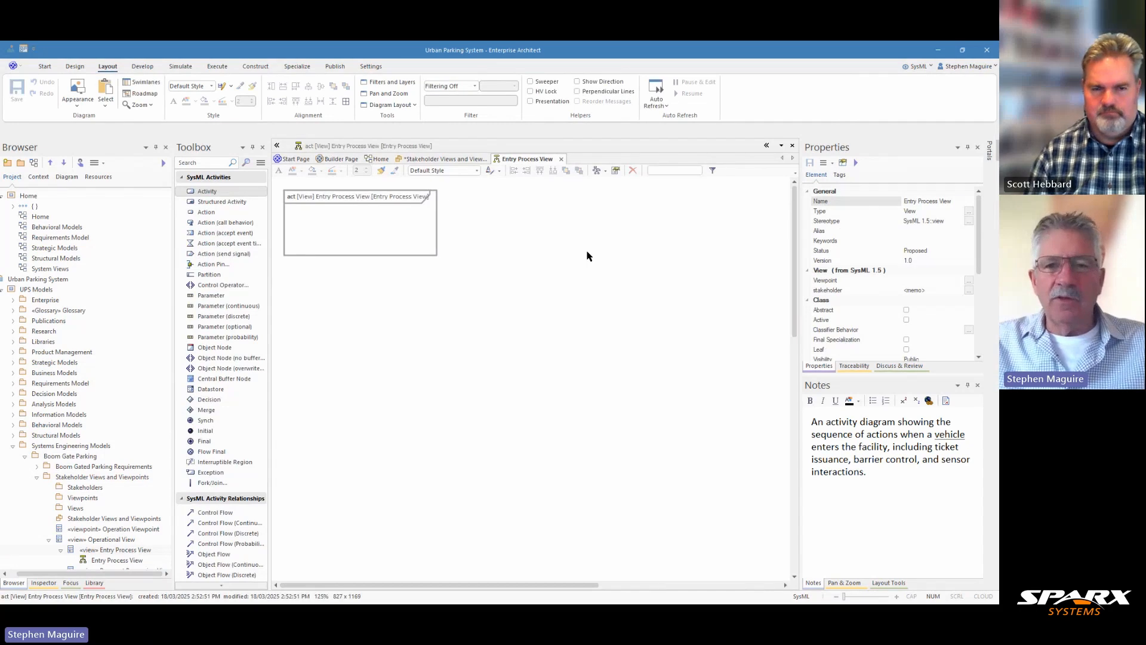
- Close the Entry Process View activity diagram, return to the package diagram and save it
click(561, 159)
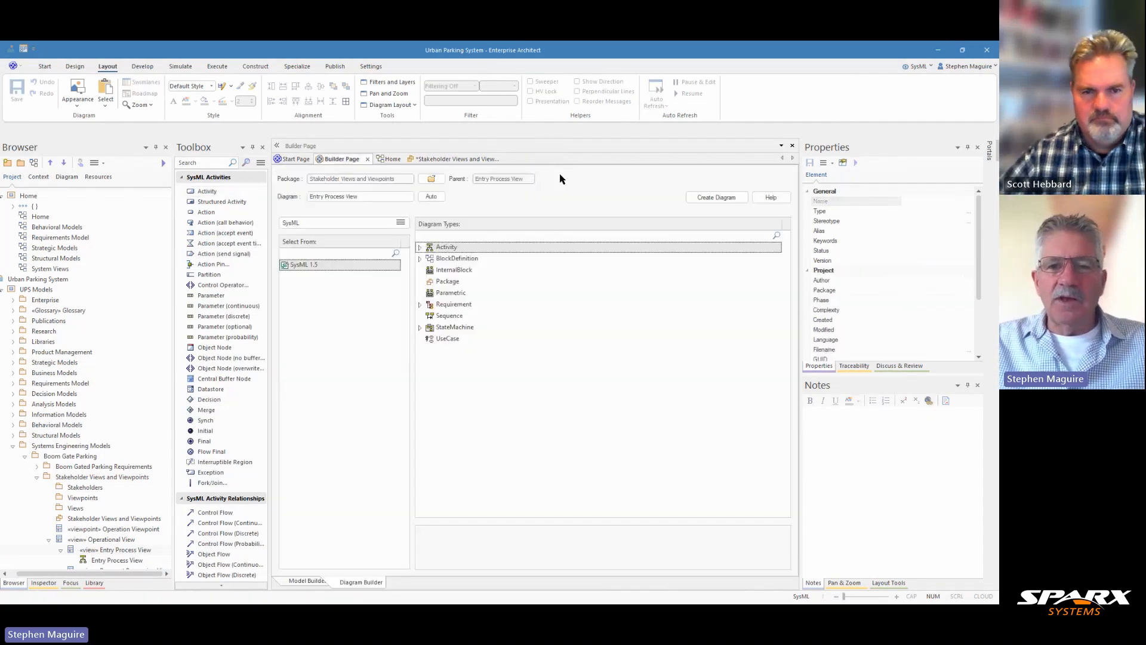
click(445, 160)
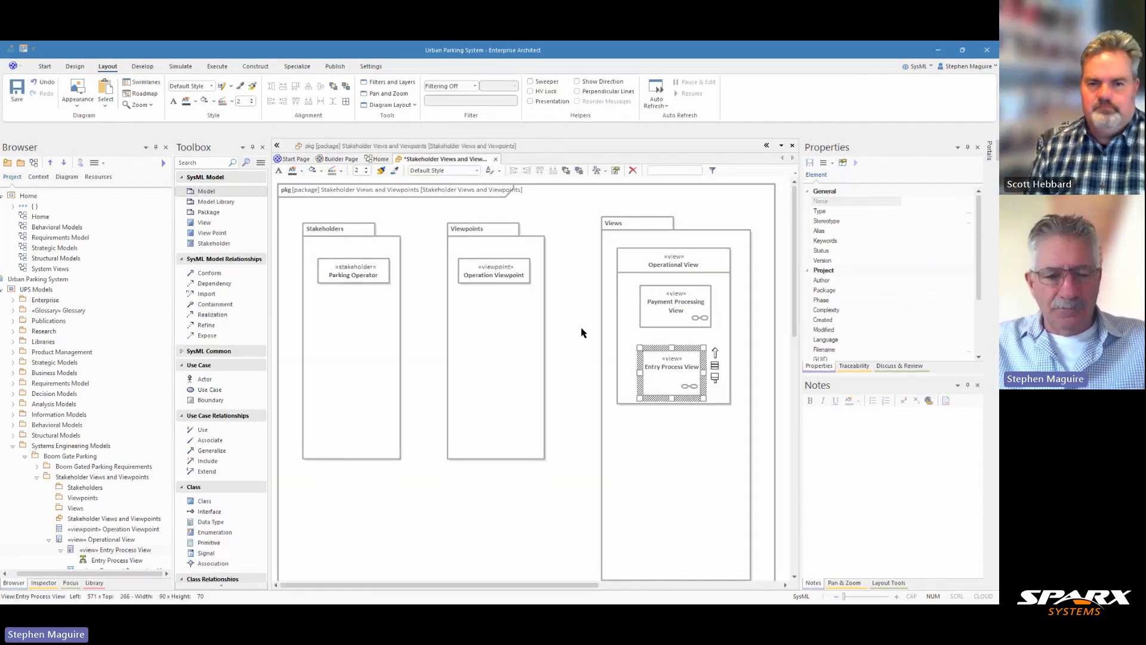
key(ctrl+s)
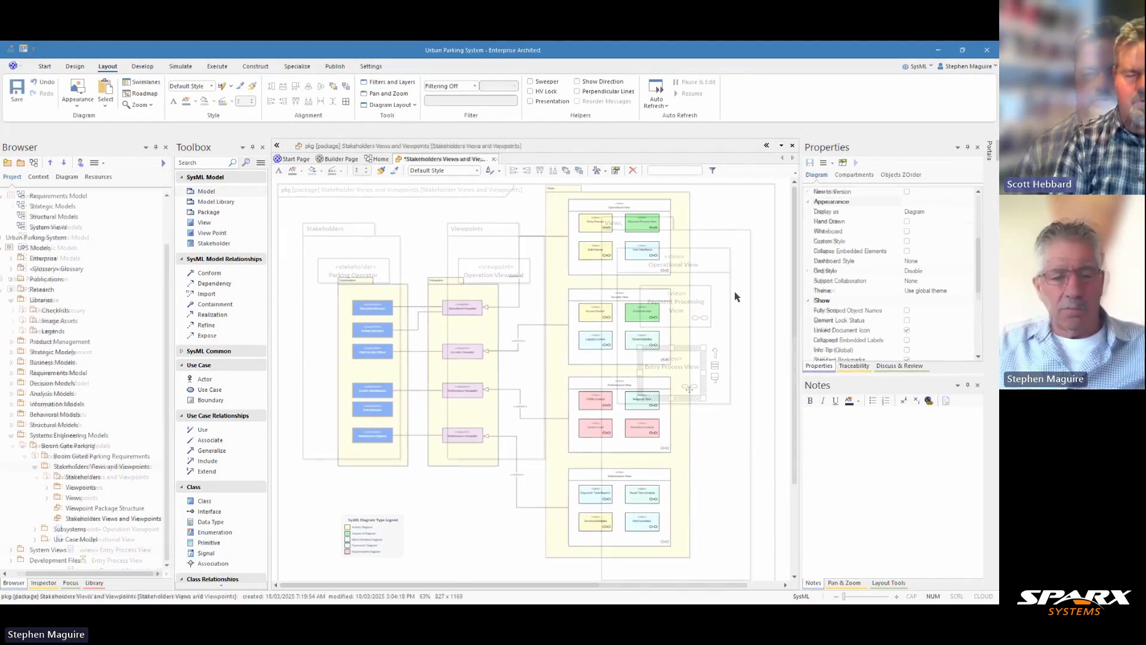
key(ctrl+s)
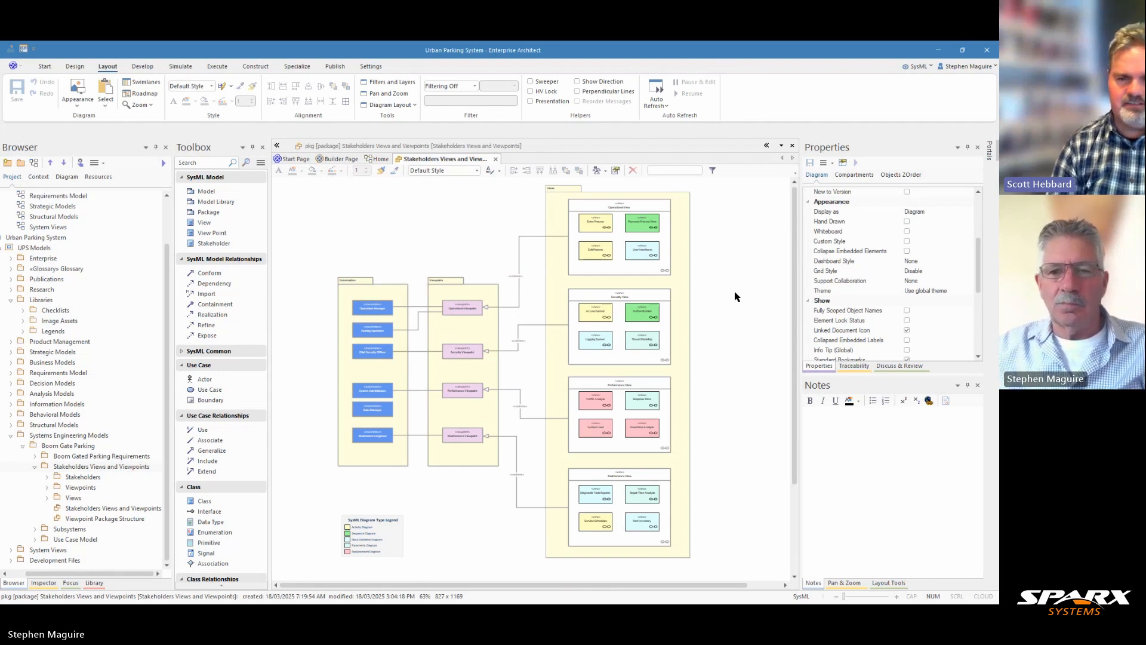
- Examine the Operational Viewpoint and its notes in the completed diagram, and view the Stakeholders and Viewpoints packages up close
click(463, 310)
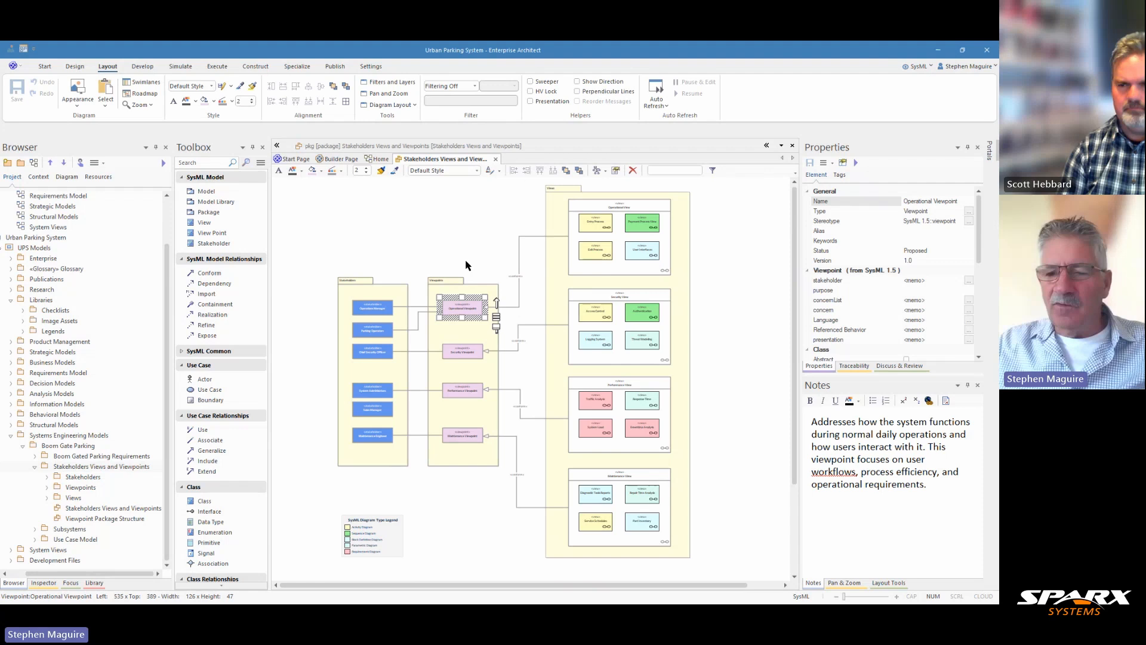
click(846, 583)
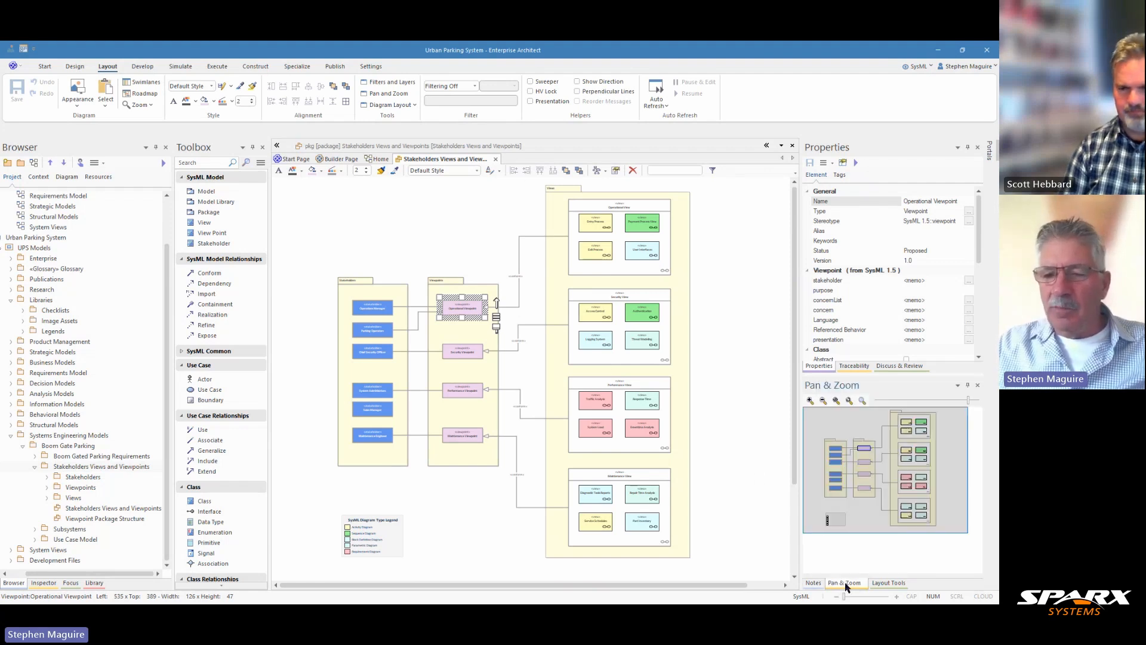
click(813, 583)
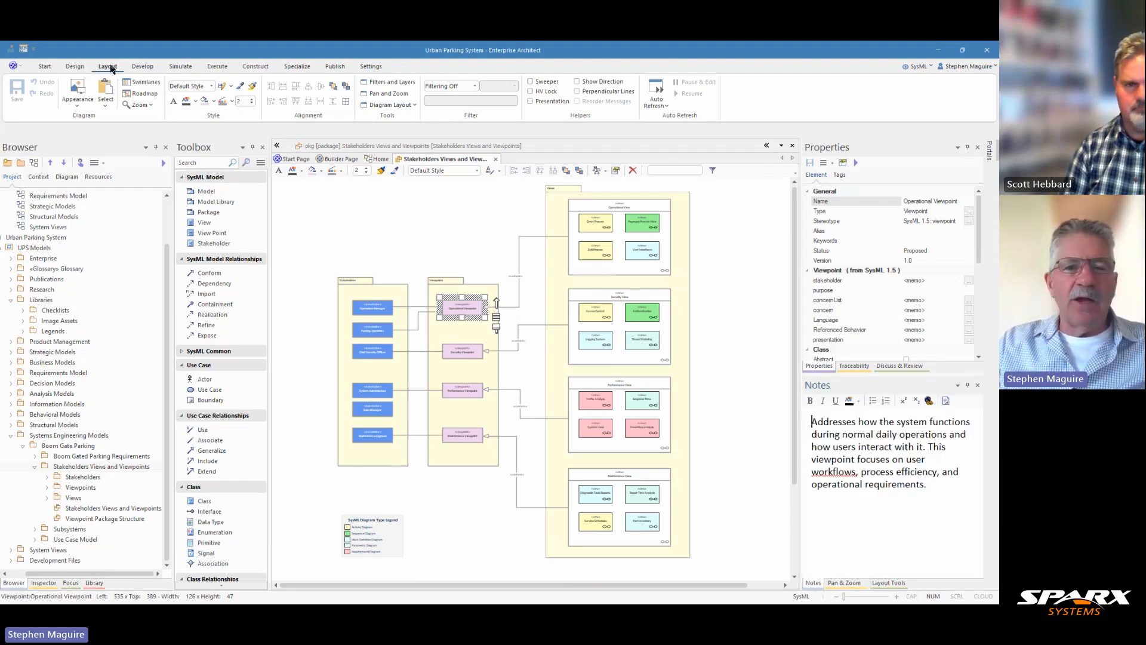
click(390, 95)
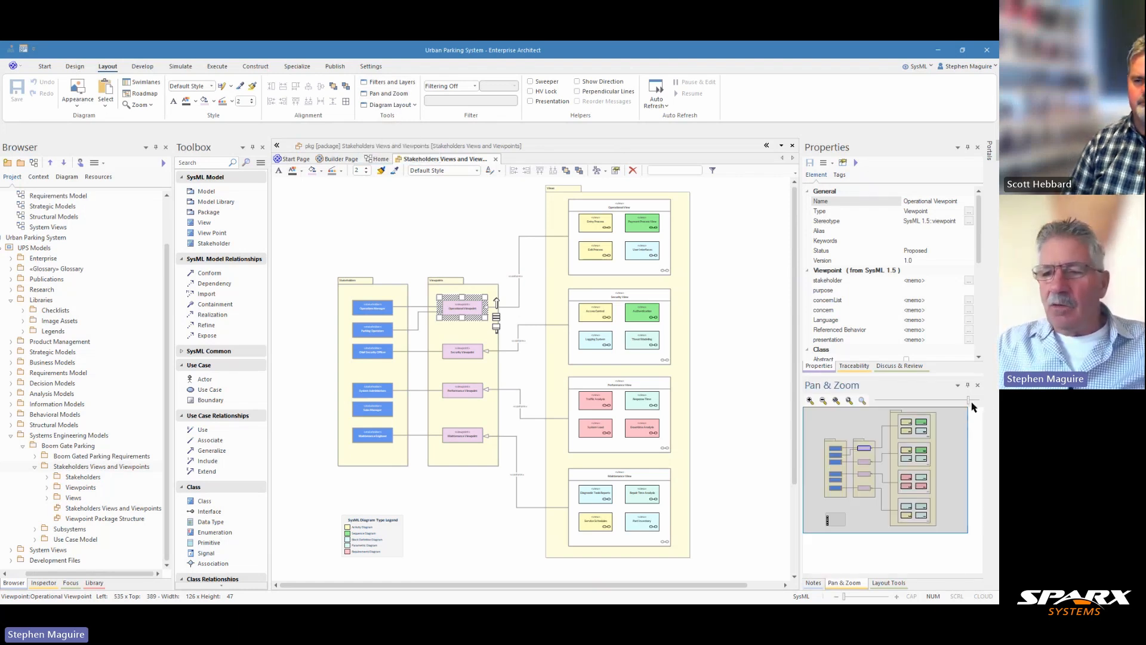
drag(971, 401, 951, 401)
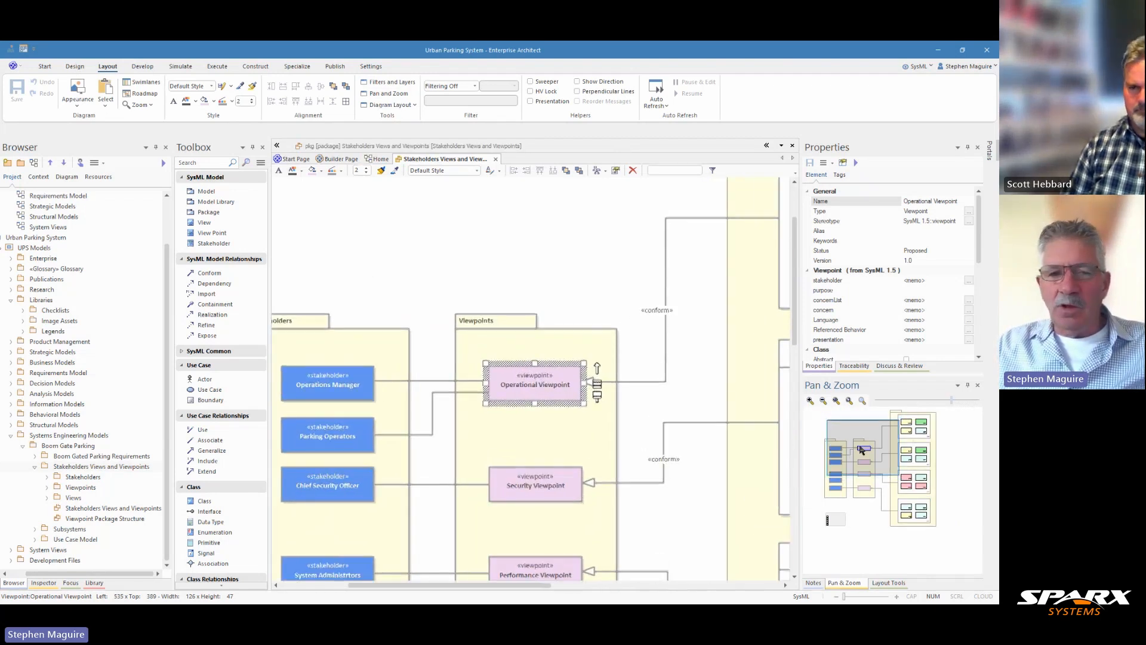
drag(841, 456, 830, 458)
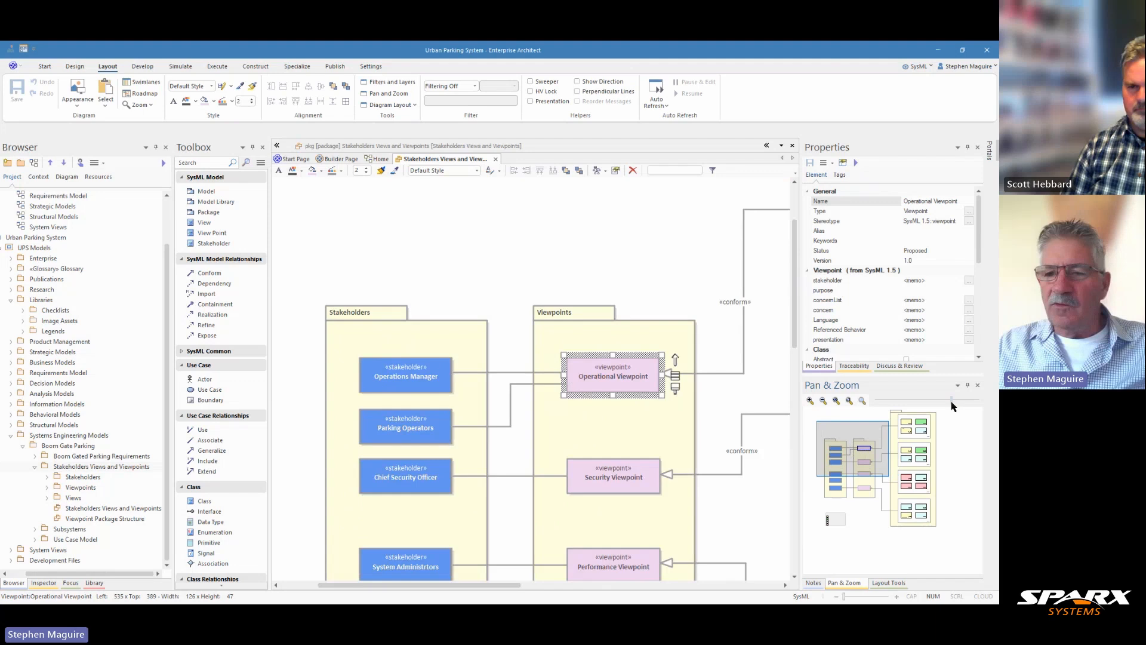
drag(952, 401, 948, 406)
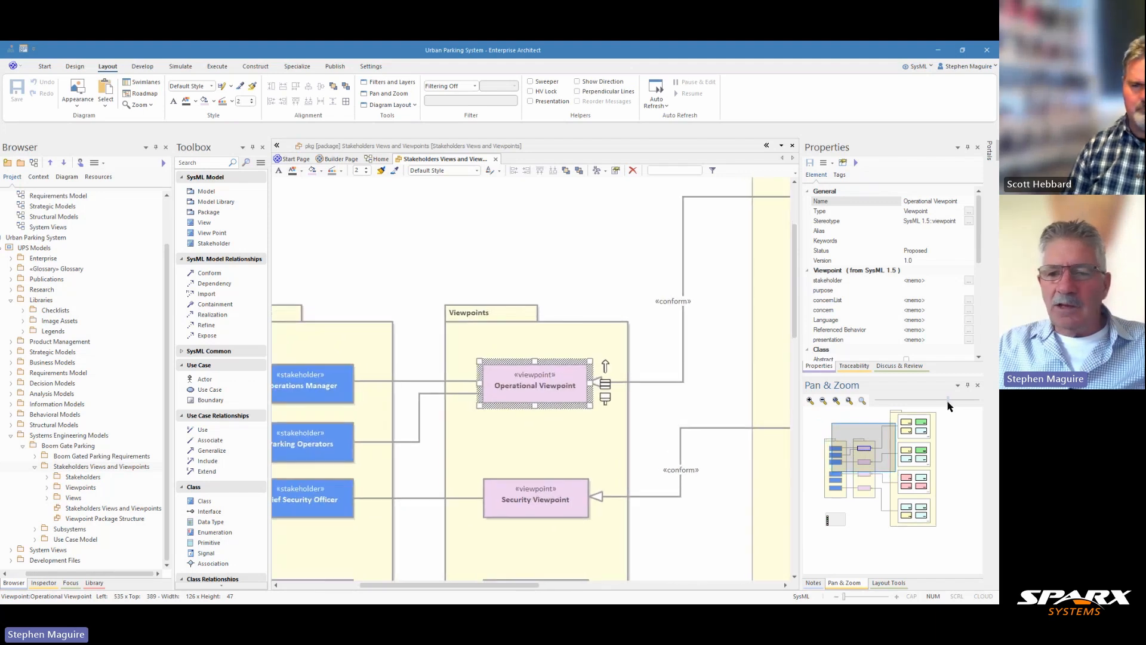
drag(875, 449, 853, 447)
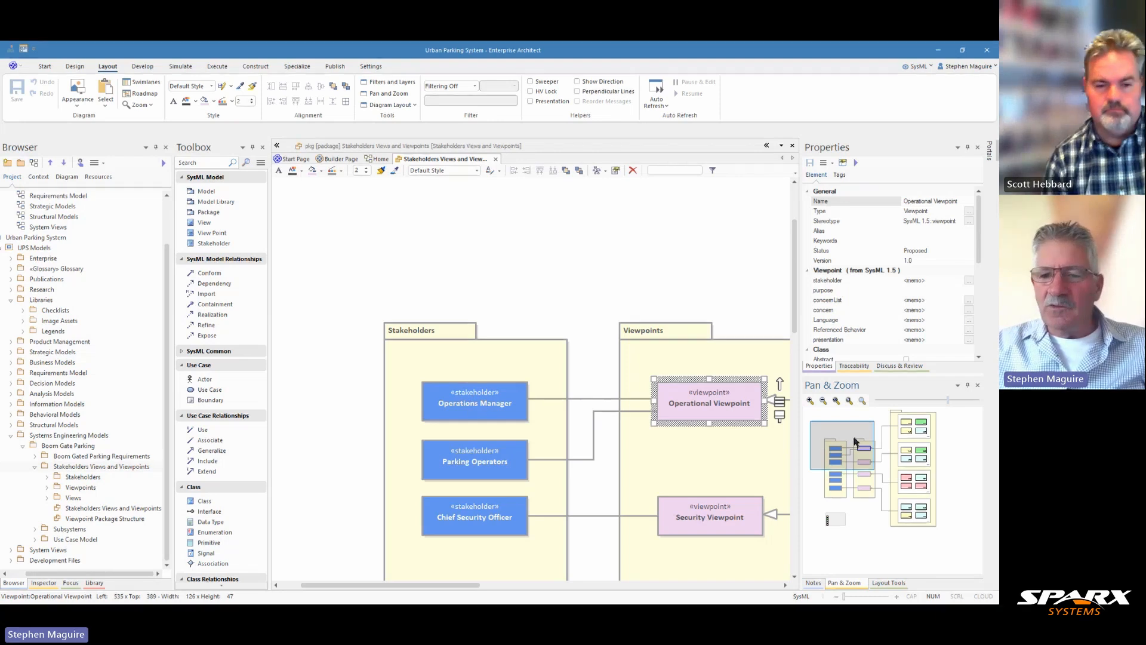
drag(854, 442, 841, 440)
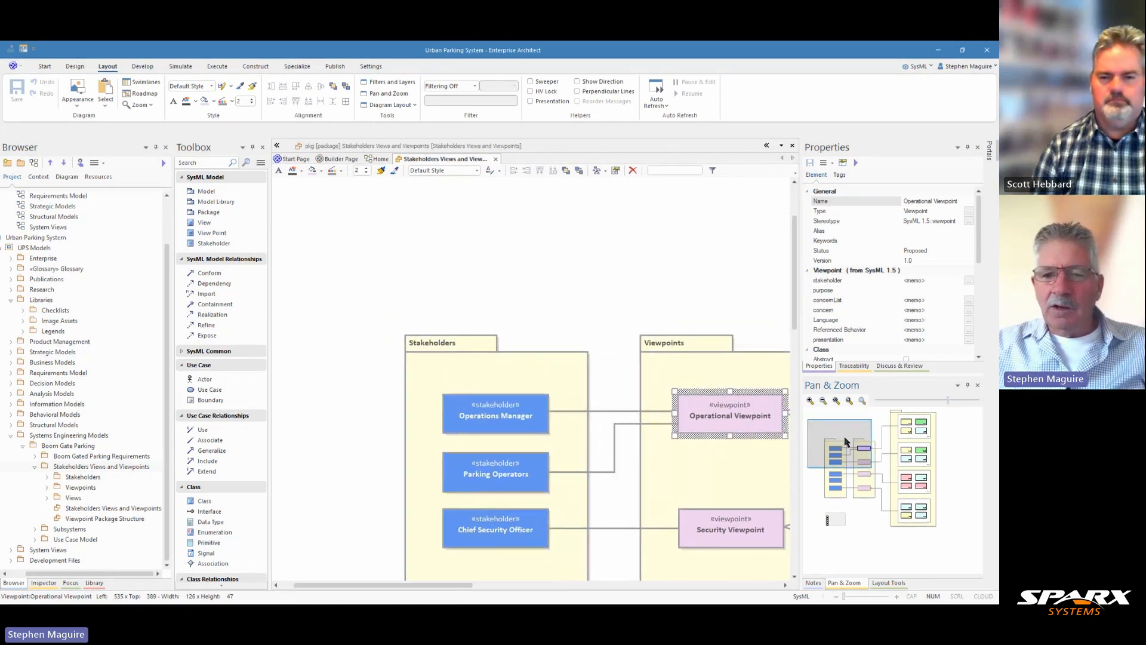
- Turn on presentation mode and inspect the Operations Manager and Parking Operators stakeholders, along with the remaining stakeholders and viewpoints below
click(530, 101)
click(536, 413)
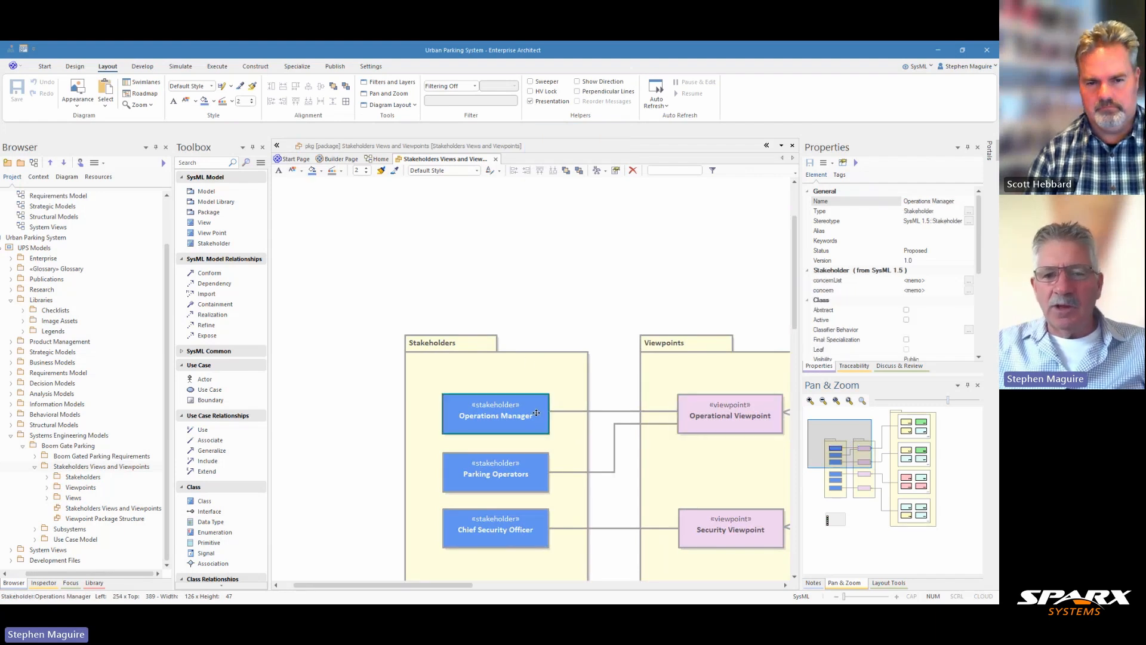
click(530, 464)
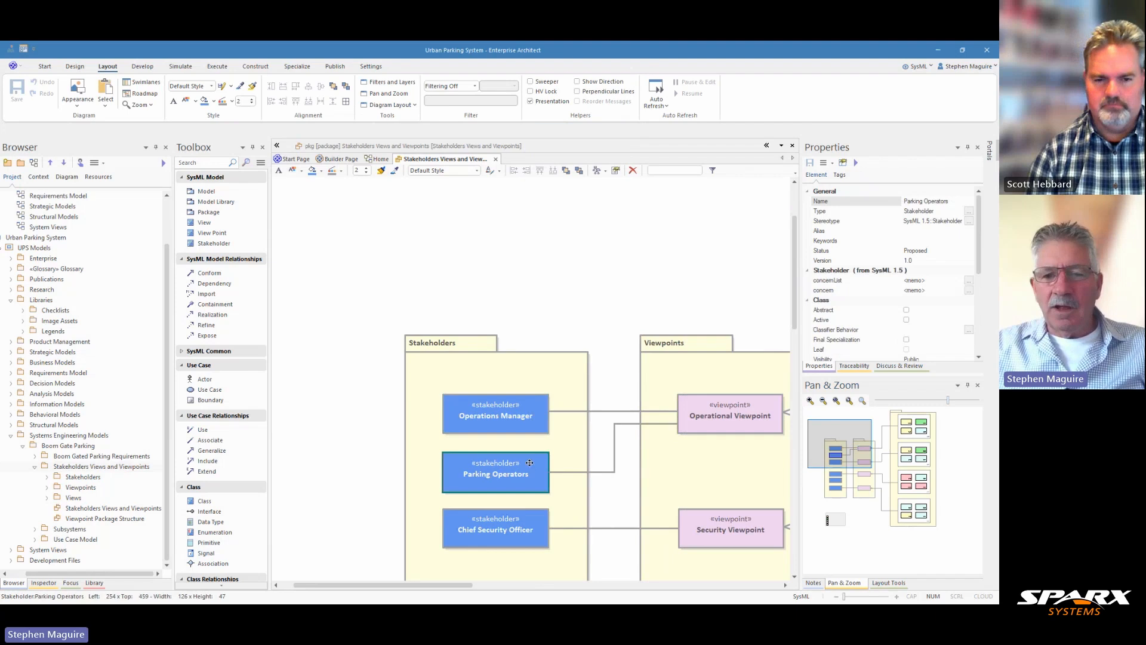
click(526, 421)
click(527, 468)
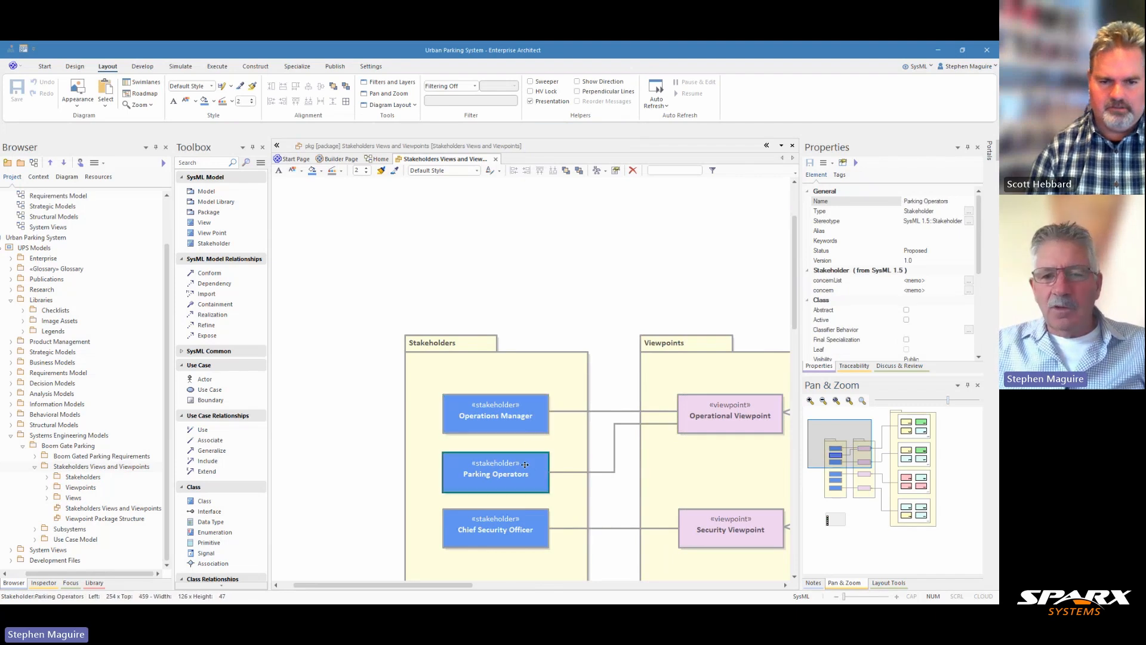
click(520, 422)
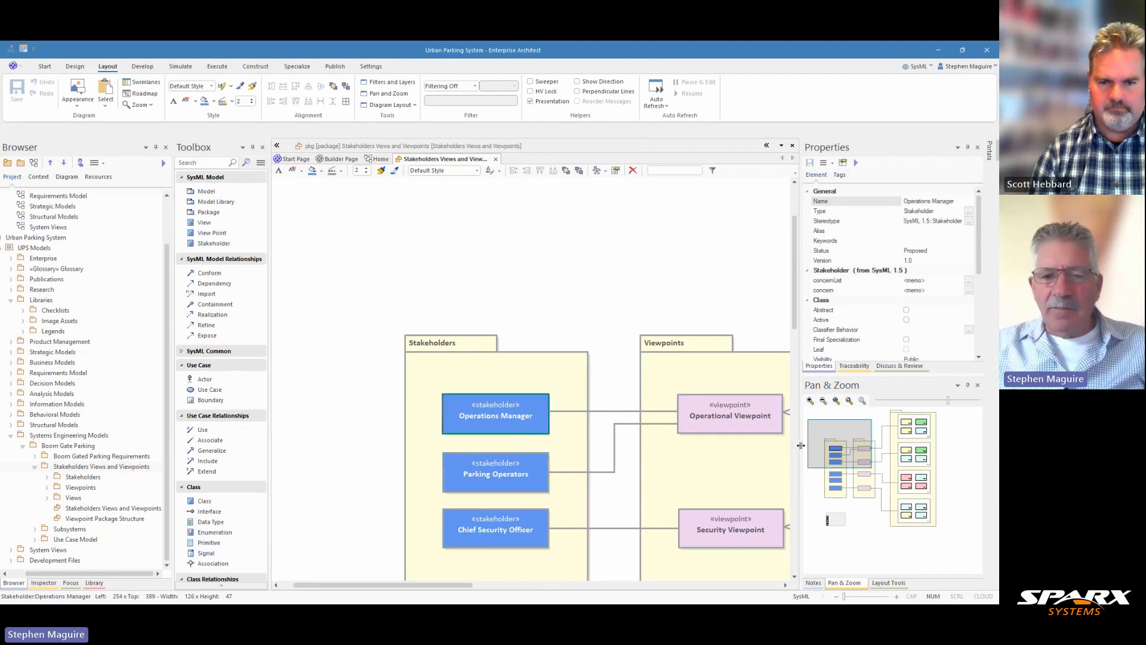
drag(839, 447, 842, 473)
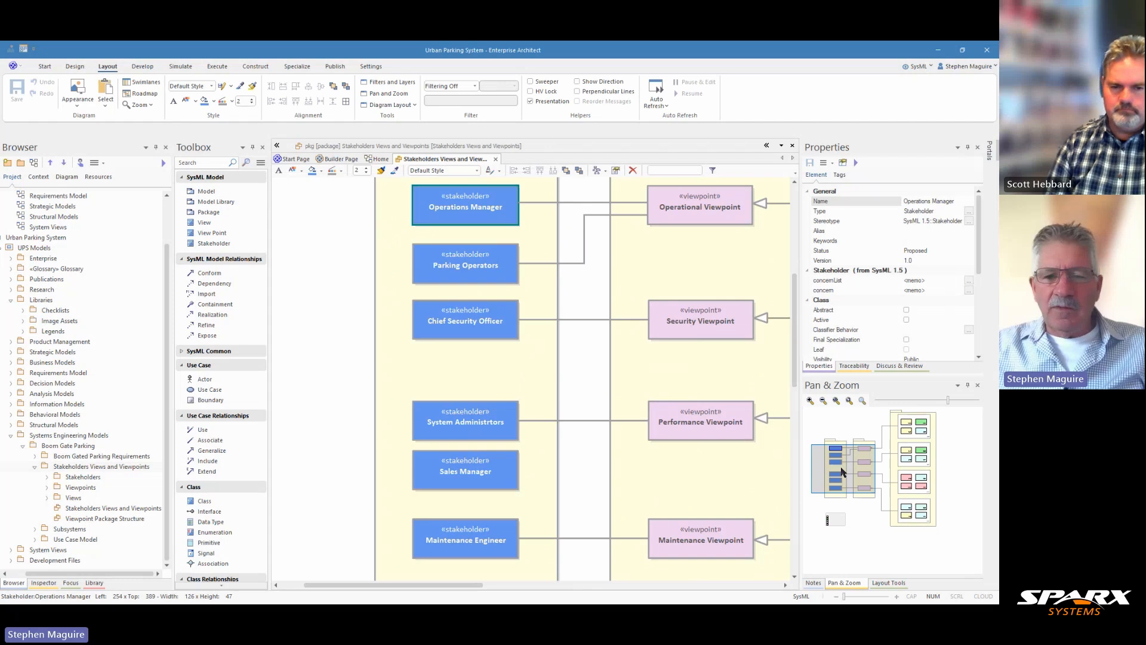
- Inspect the Operational View in the Views package, then open and close the diagram linked to Payment Process View
drag(842, 472, 842, 459)
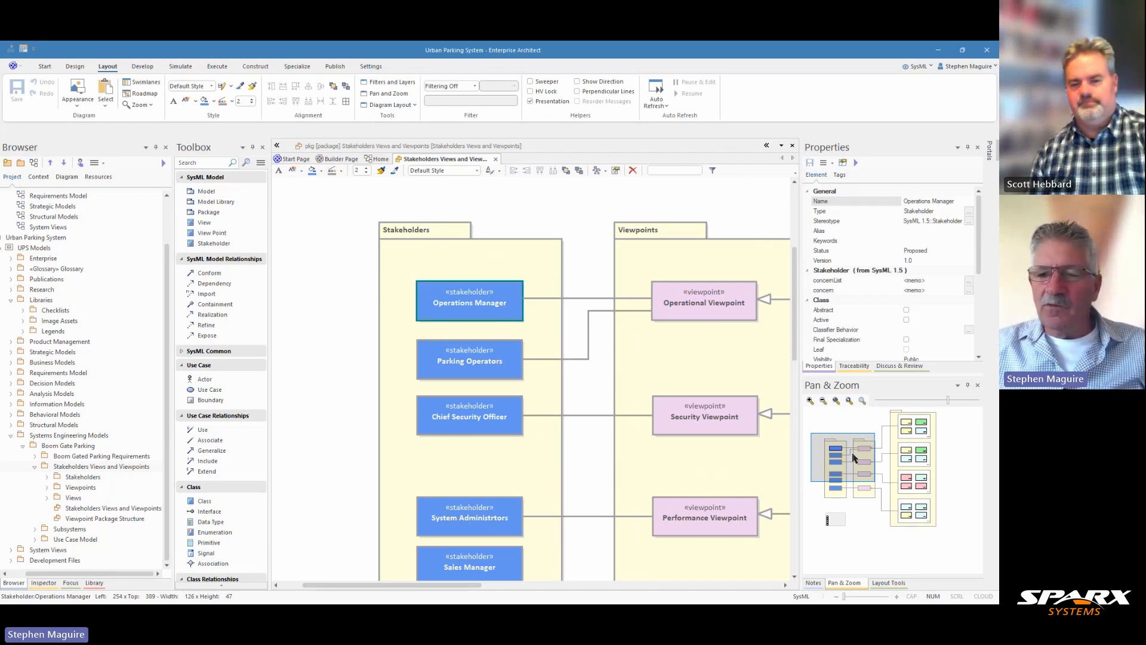
drag(854, 459, 910, 432)
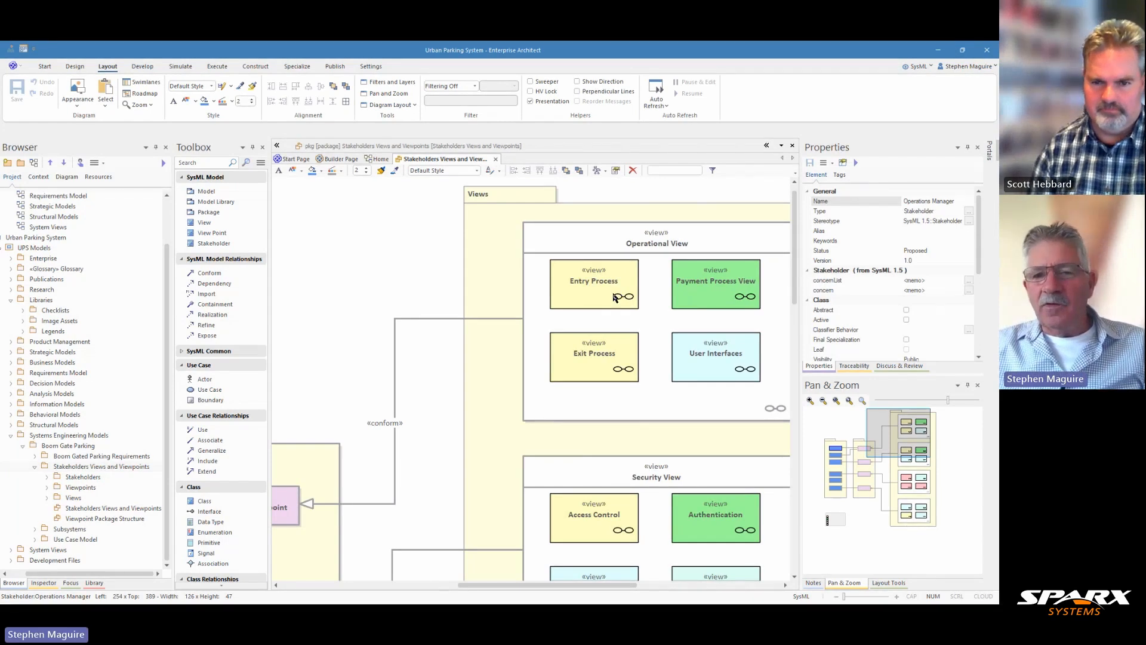
double_click(743, 302)
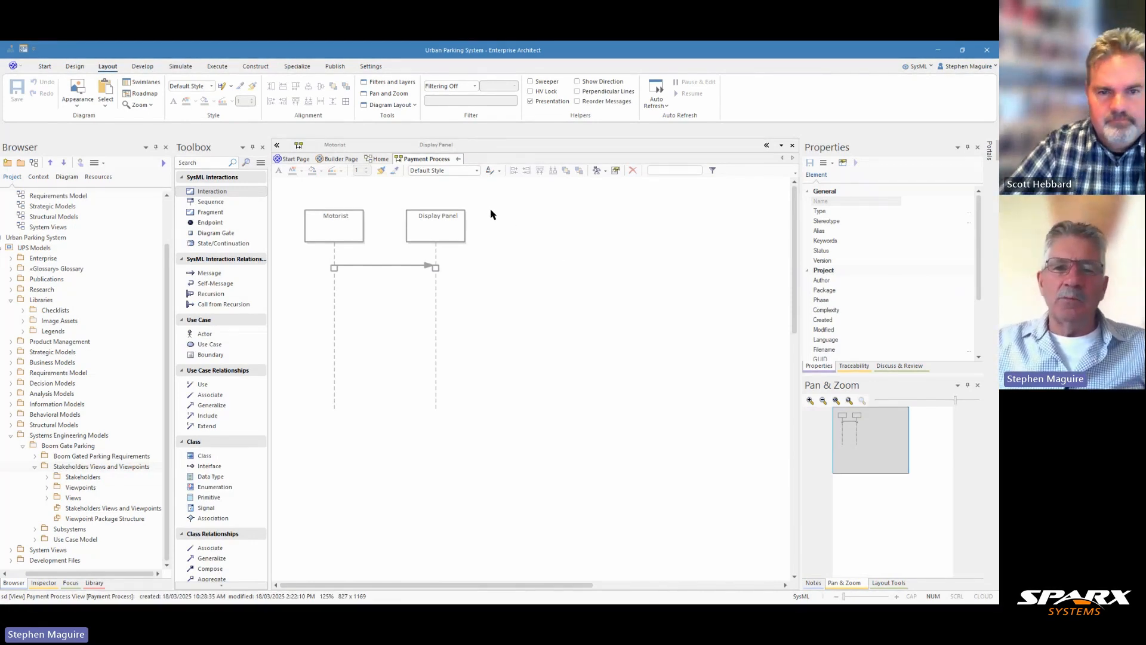
click(459, 160)
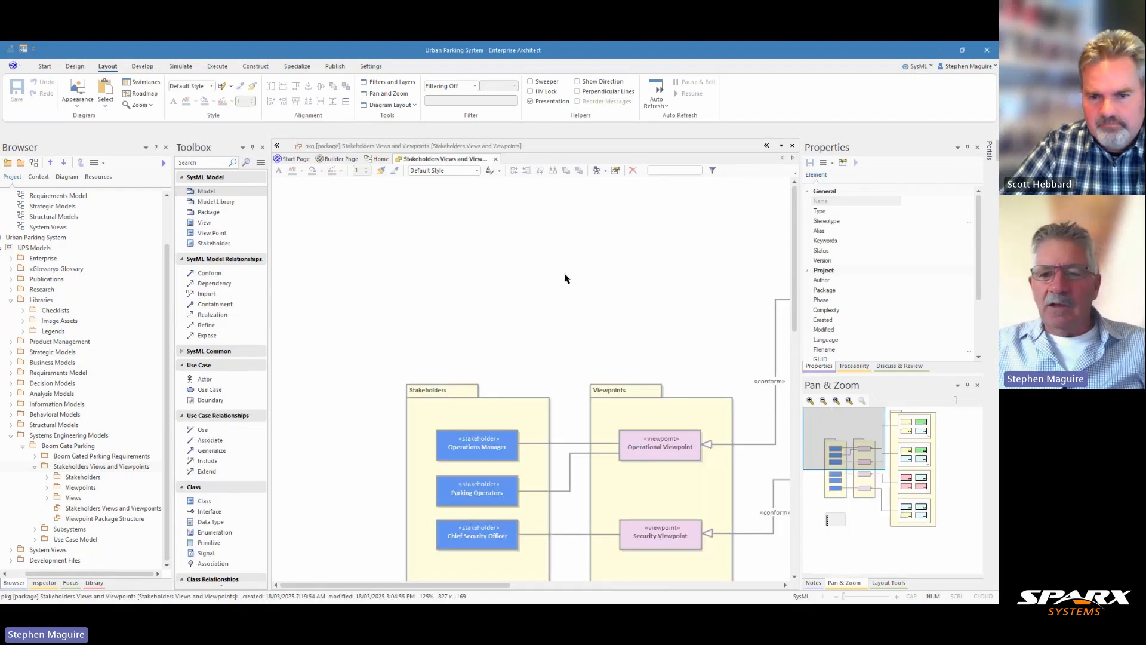
- Shift the conform label between Operational View and Operational Viewpoint slightly along its connector
drag(834, 447, 860, 459)
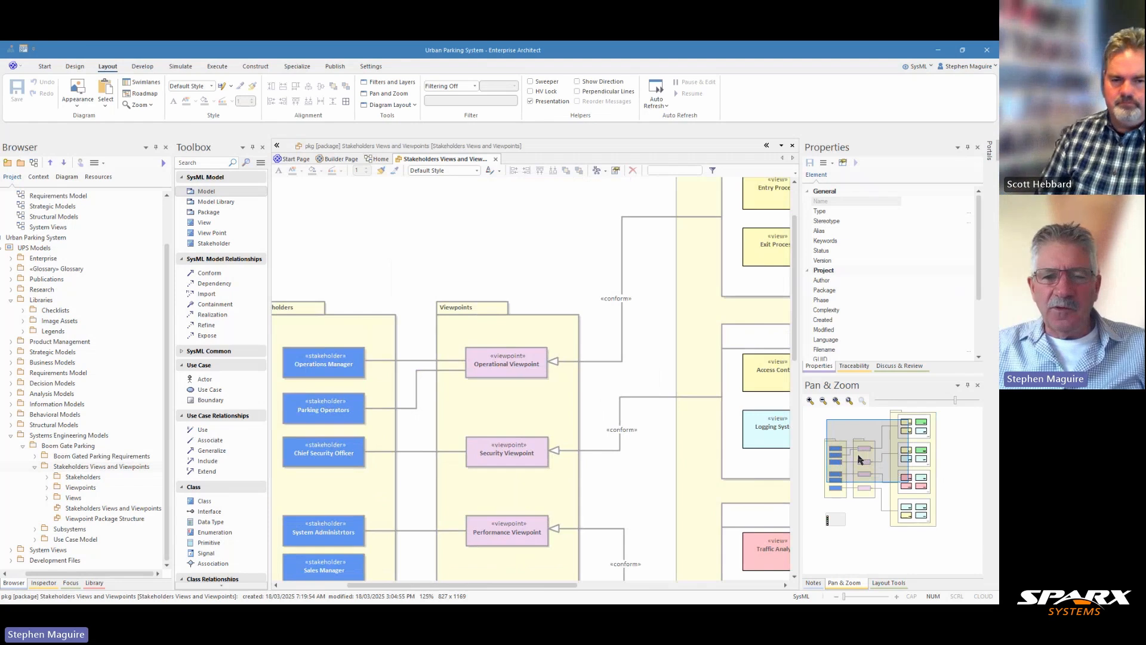
drag(860, 459, 882, 457)
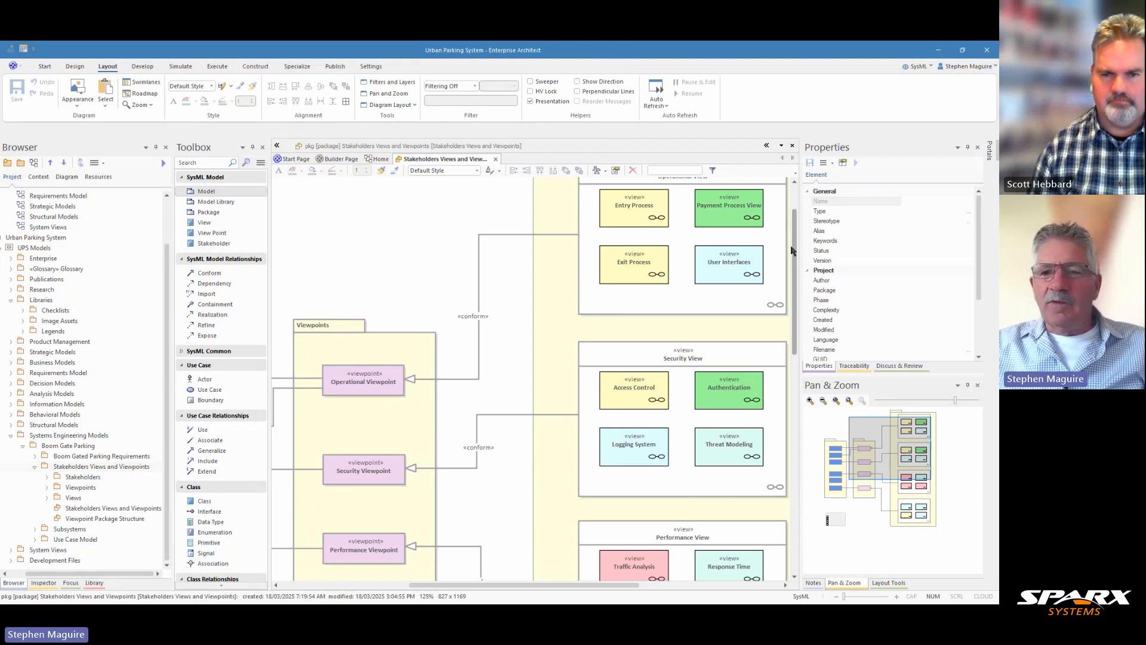
drag(794, 249, 794, 238)
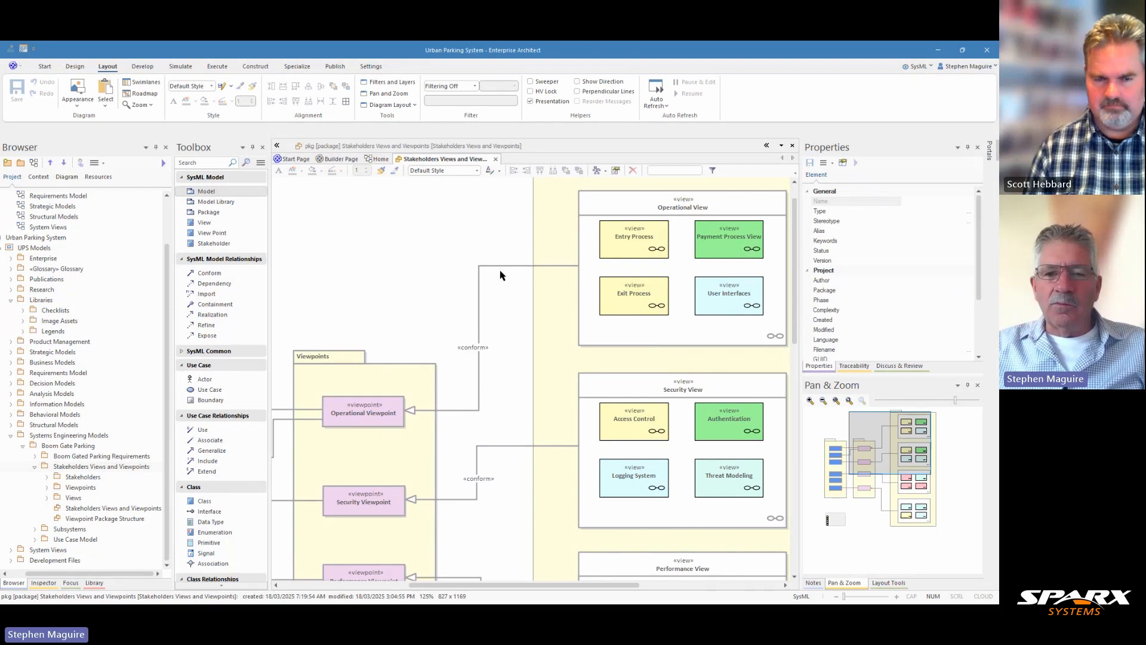
click(472, 351)
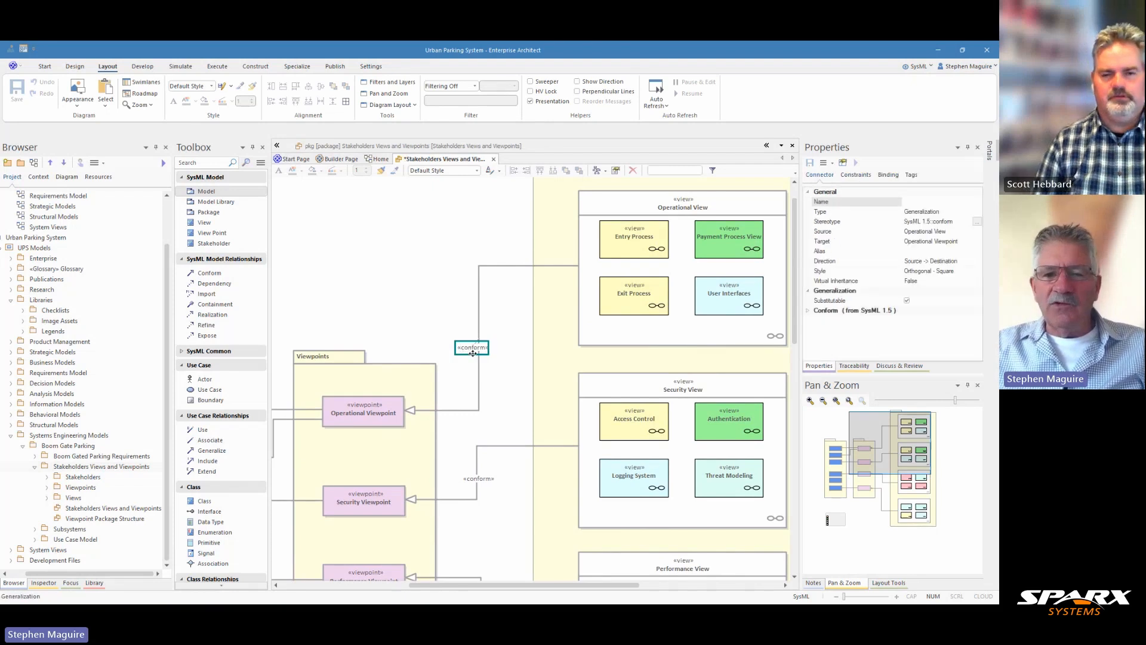
drag(472, 353, 476, 352)
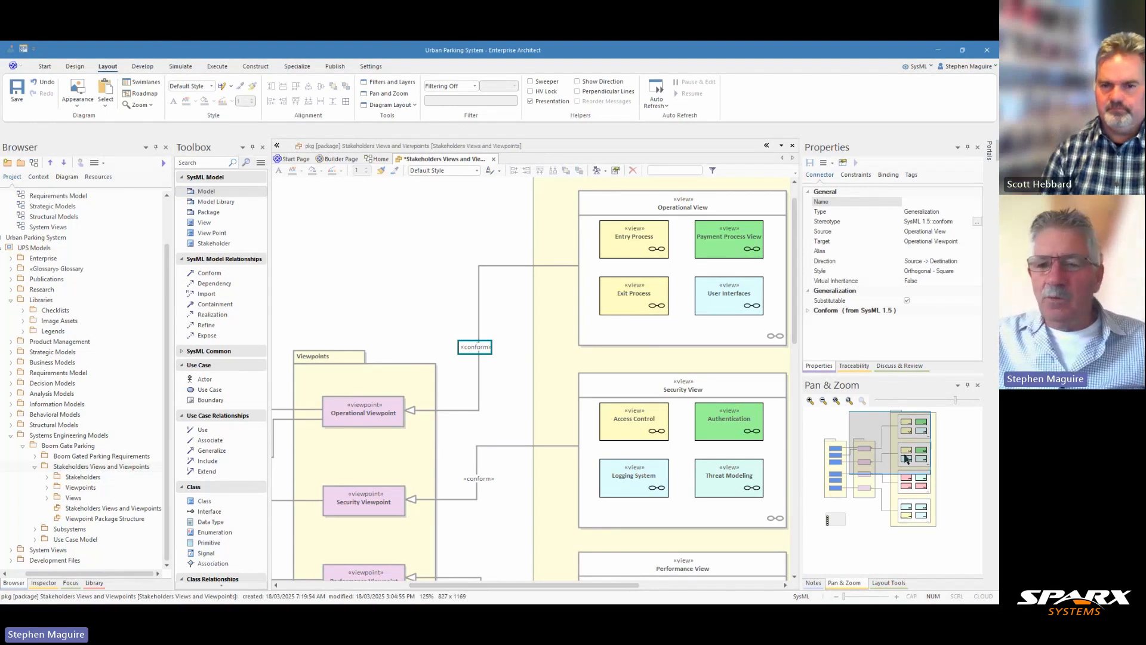
- Review the Performance and Maintenance Views, and move the SysML Diagram Type Legend up closer beneath the Stakeholders package
drag(906, 458, 919, 507)
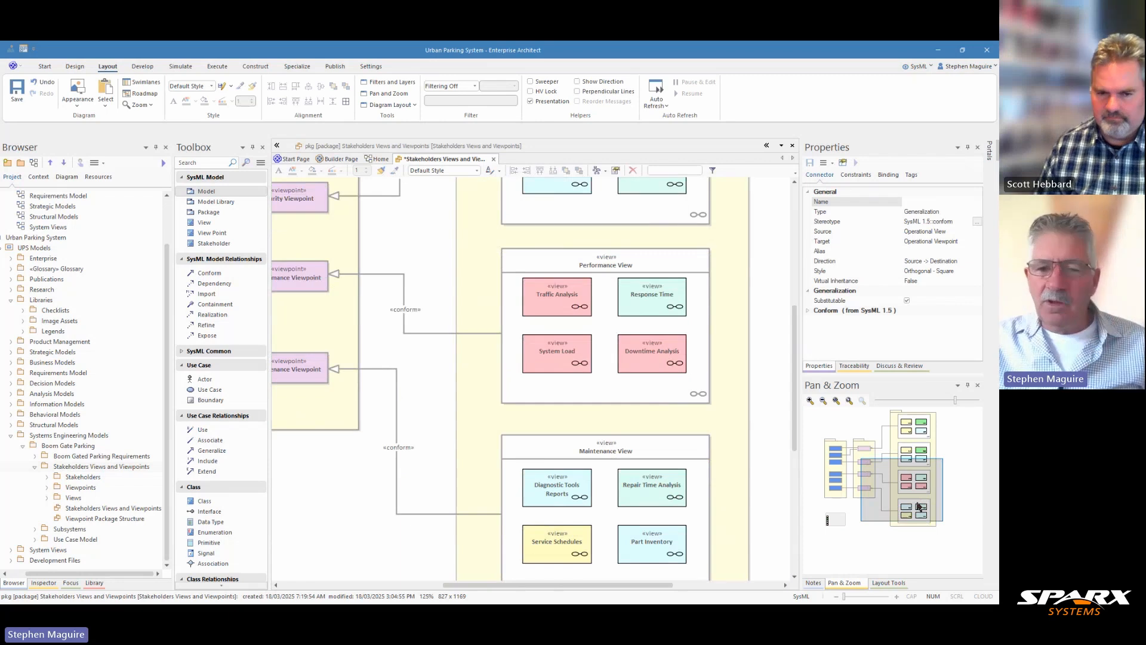
drag(919, 507, 913, 508)
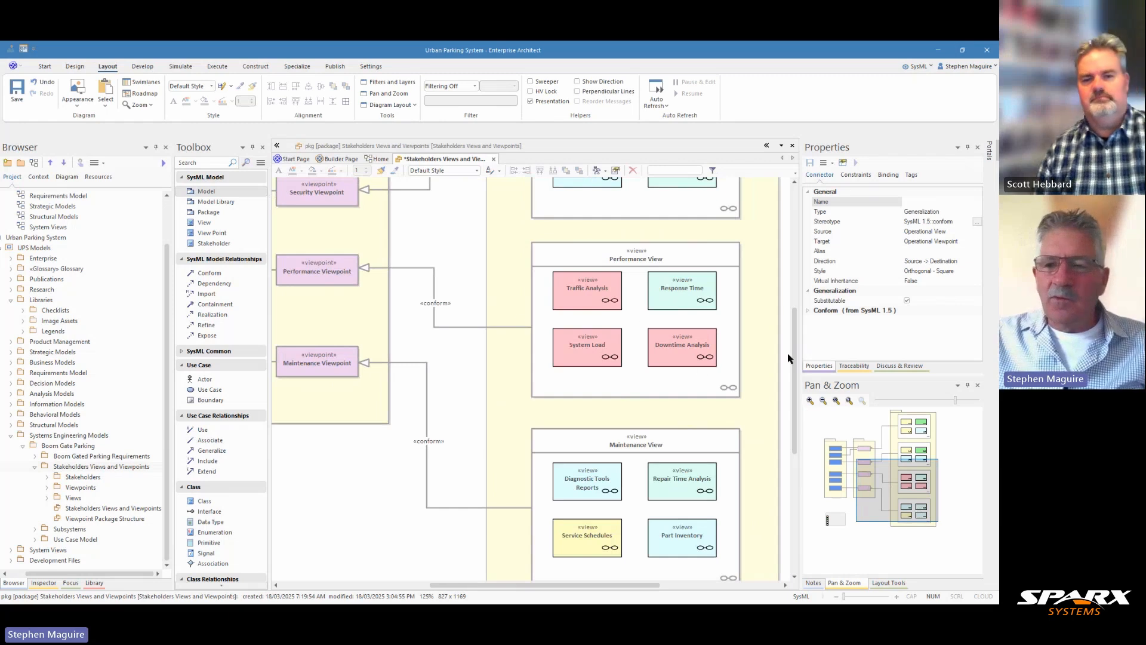
drag(788, 358, 788, 333)
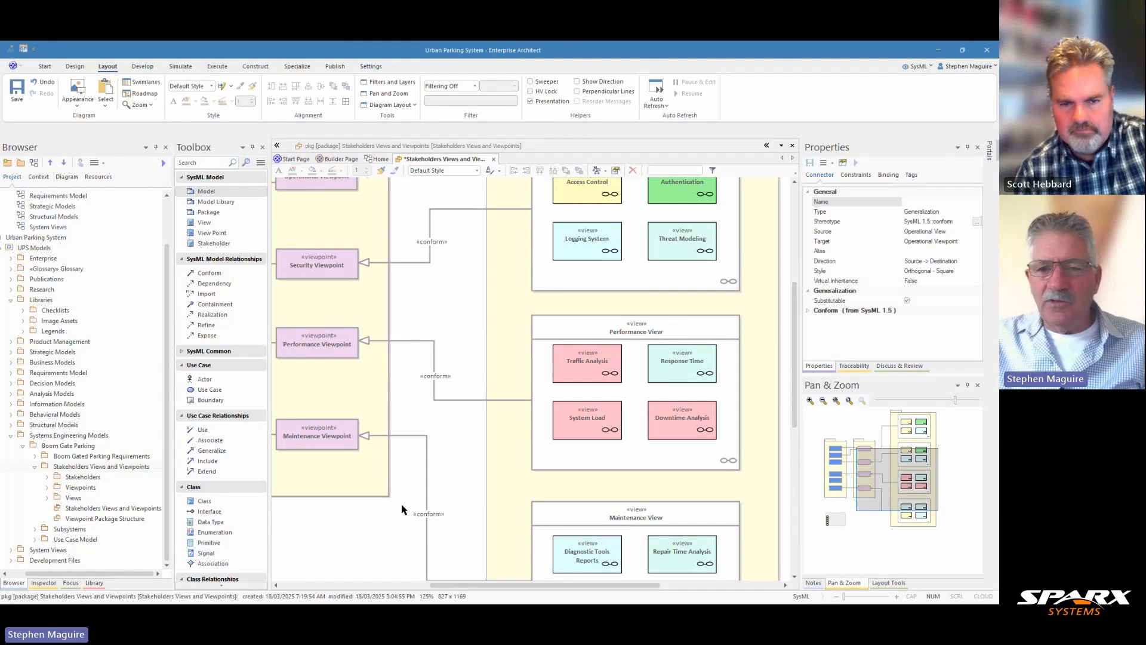
drag(886, 481, 834, 508)
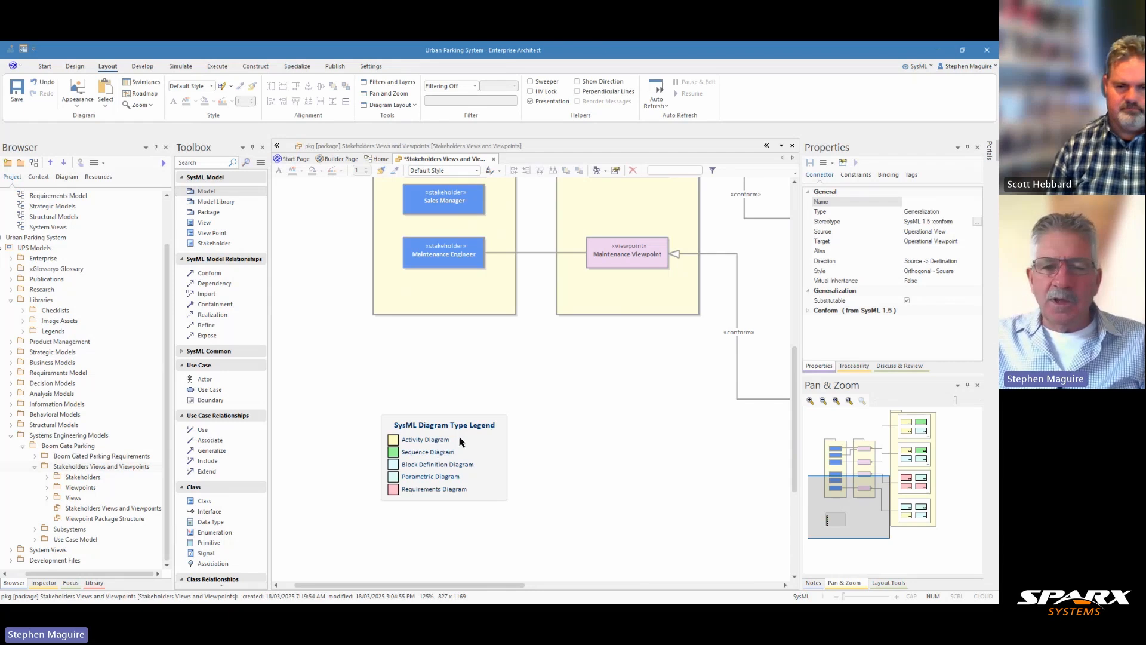
drag(486, 441, 479, 380)
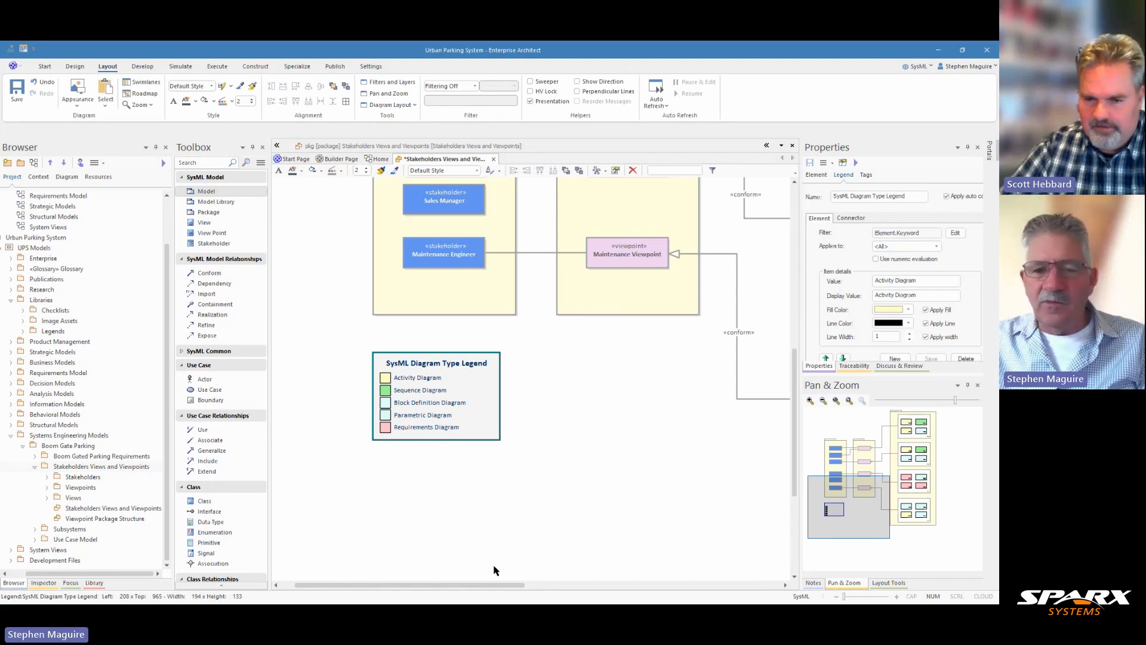
- Open the activity diagram linked to Entry Process in Operational View, saving the package diagram's changes, and close it again
drag(505, 586, 628, 561)
scroll(683, 439, up, 3)
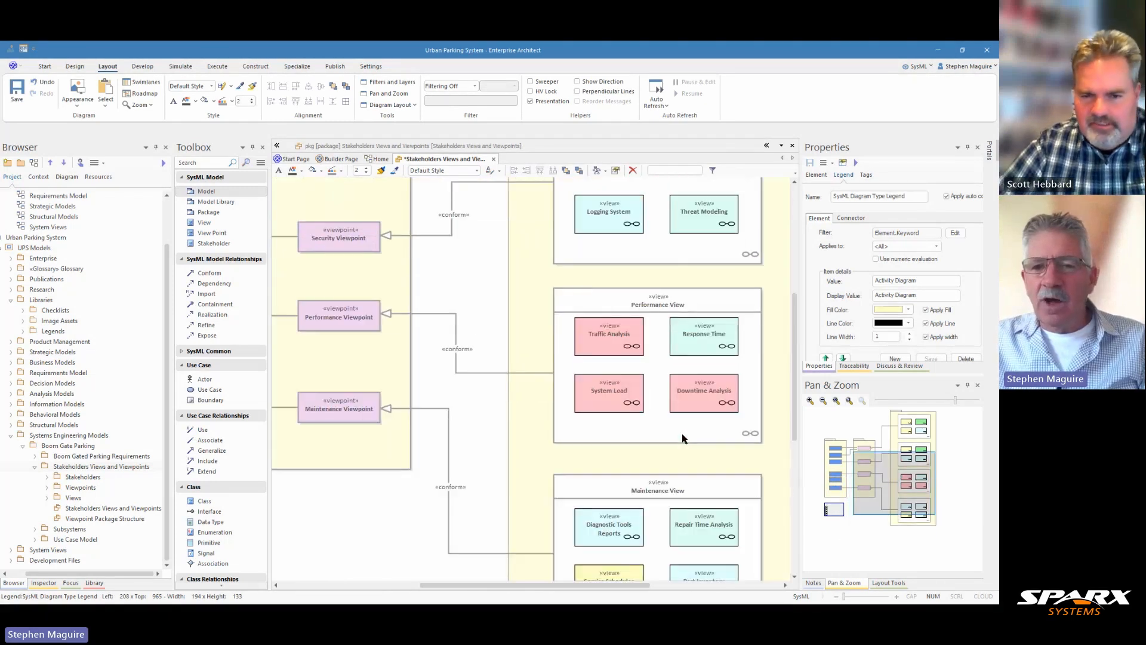
scroll(683, 434, up, 5)
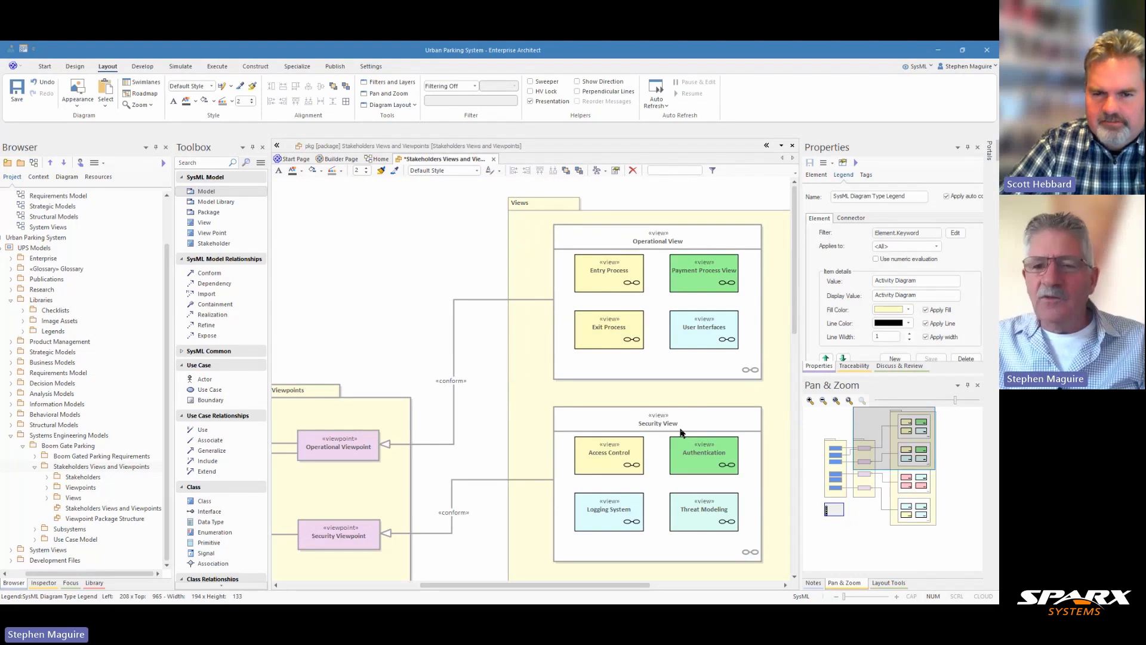
click(631, 282)
click(532, 353)
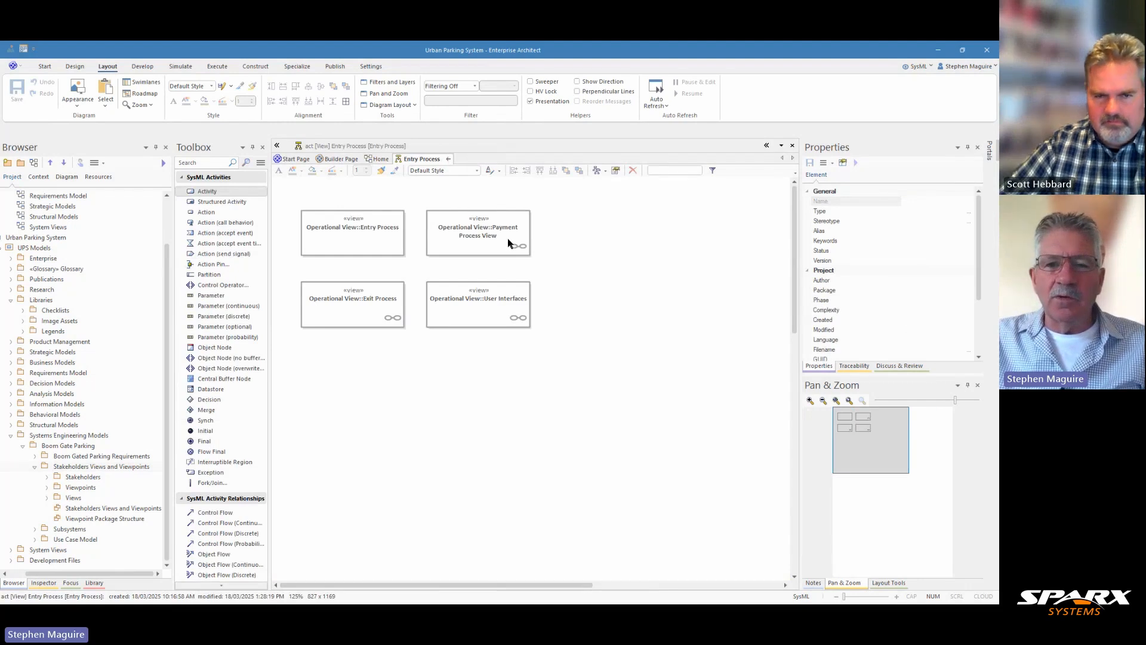
click(449, 158)
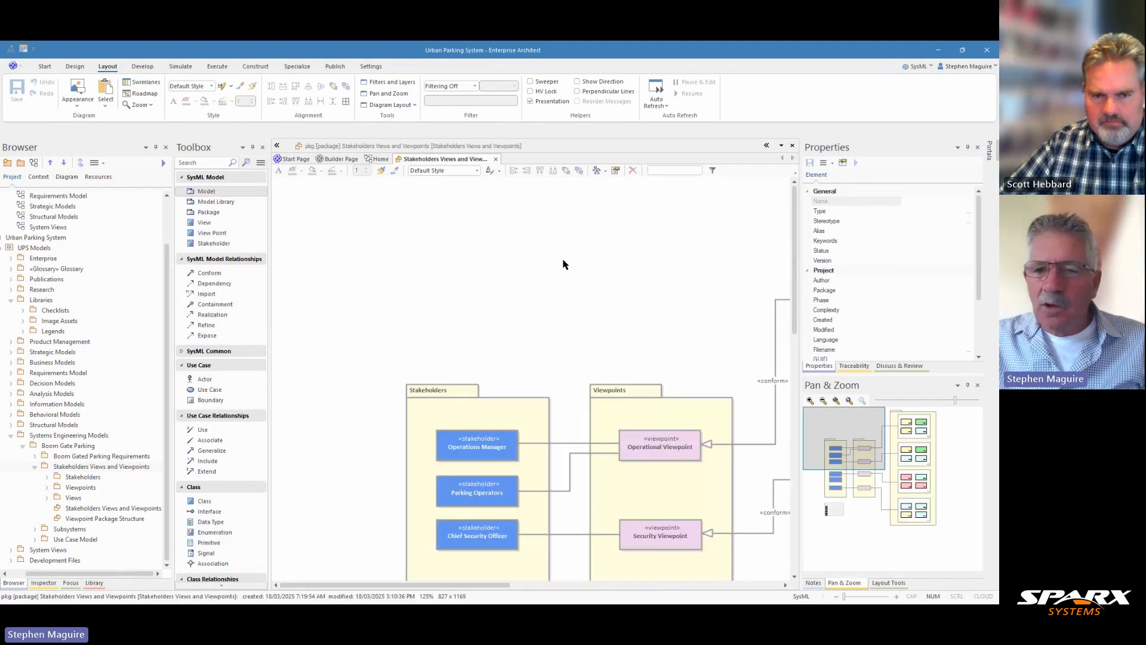
- Open the Entry Process activity diagram, read the Entry Process view's properties and notes without changing them, and close the diagram
drag(558, 583, 627, 570)
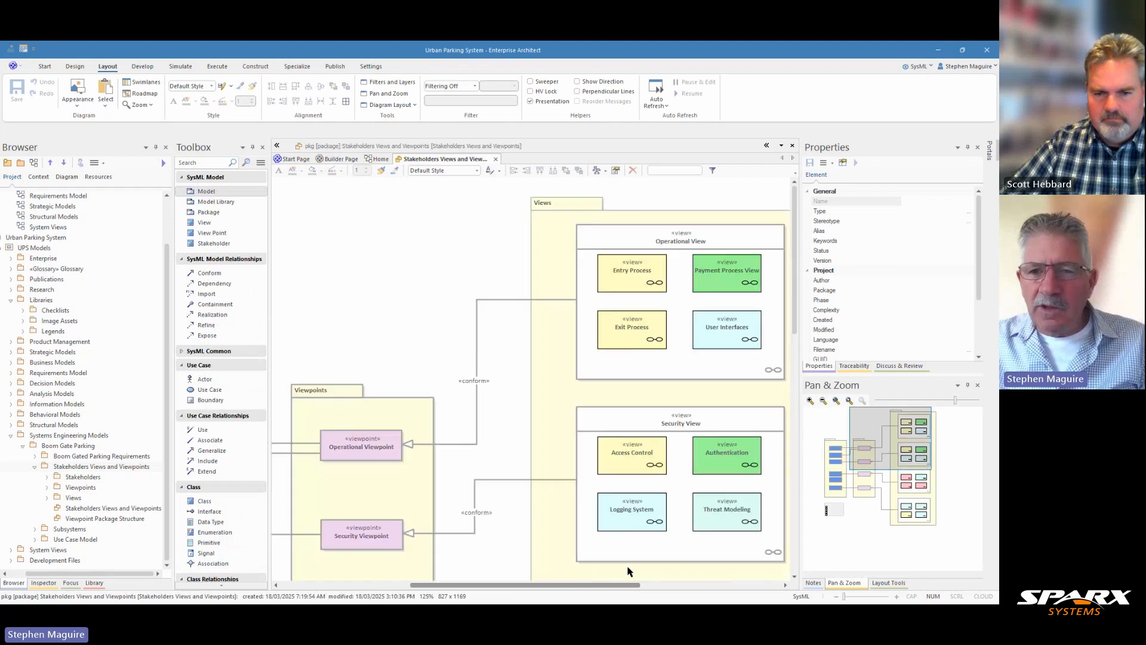
double_click(683, 244)
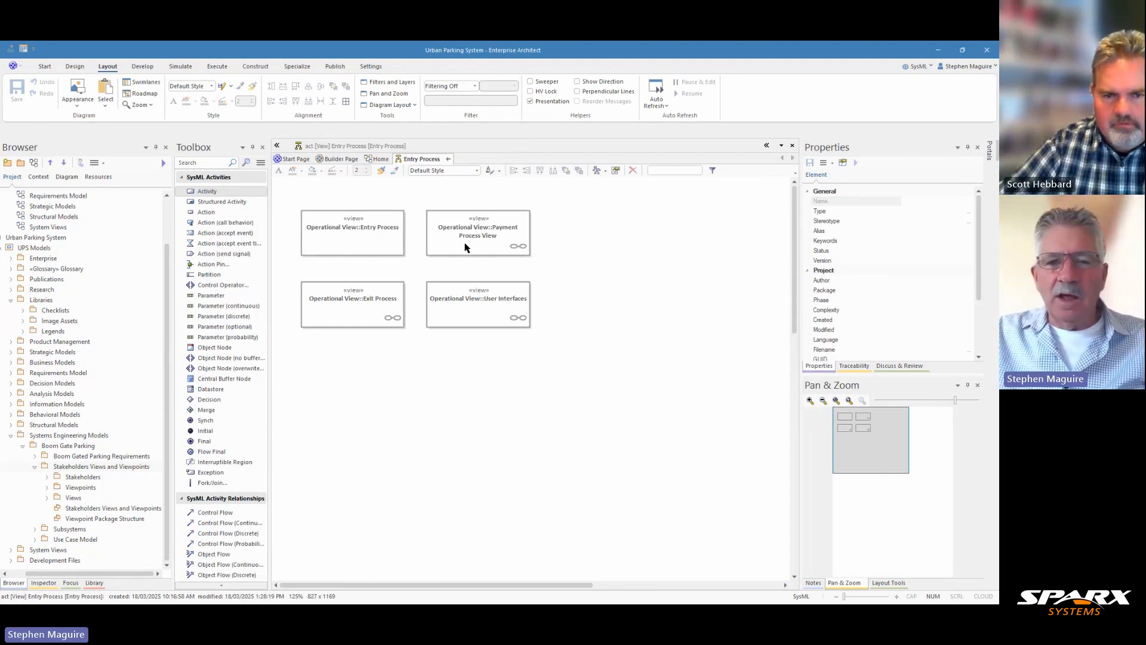
double_click(375, 248)
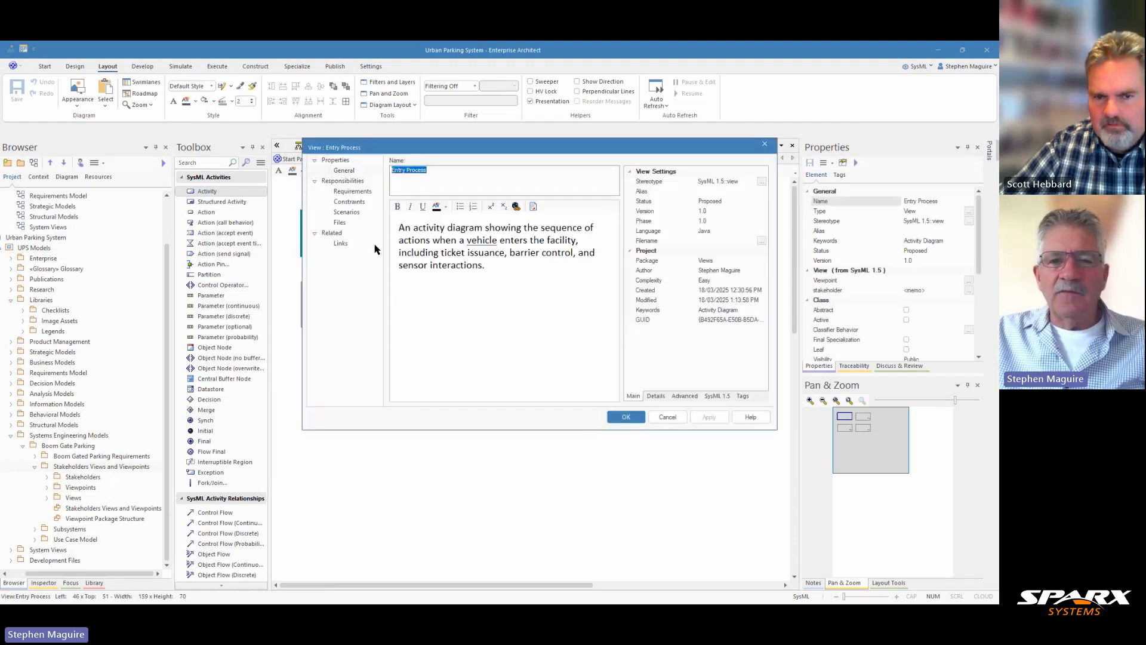
click(671, 418)
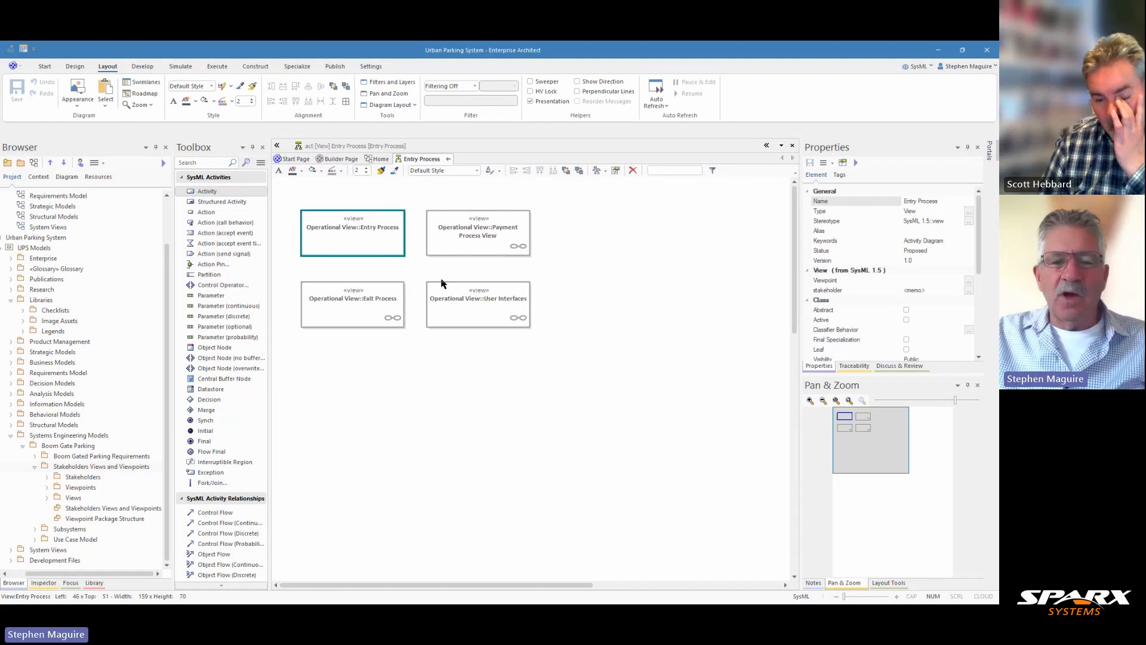
click(449, 159)
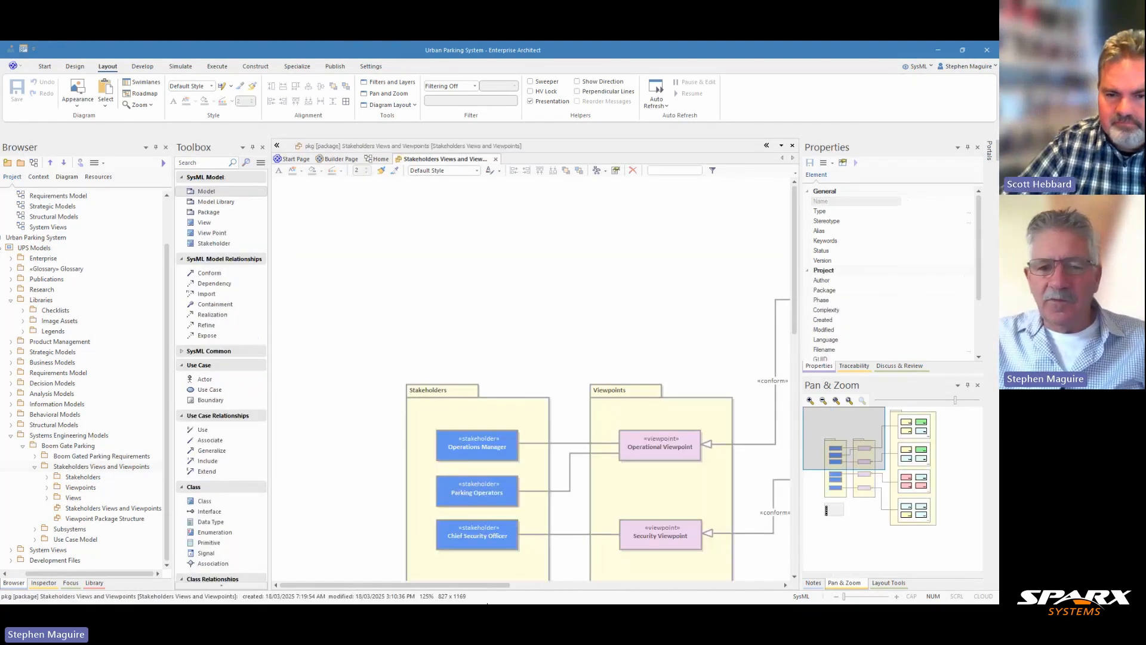
- Revisit the activity diagram linked to Entry Process and return to the package diagram
drag(496, 584, 612, 578)
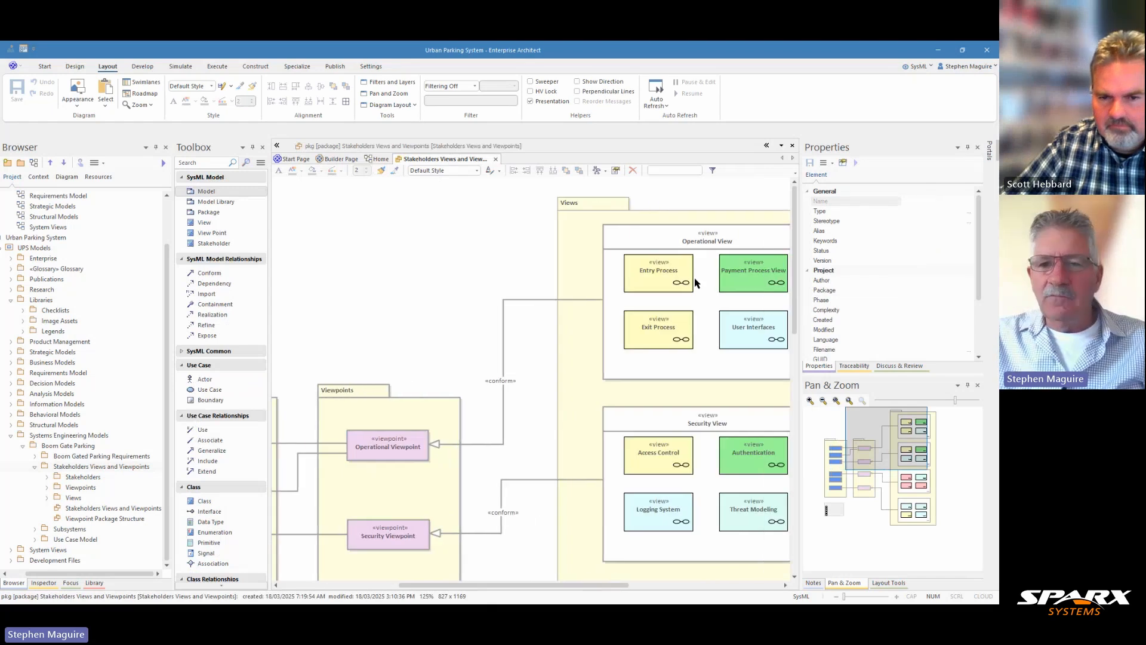
double_click(671, 279)
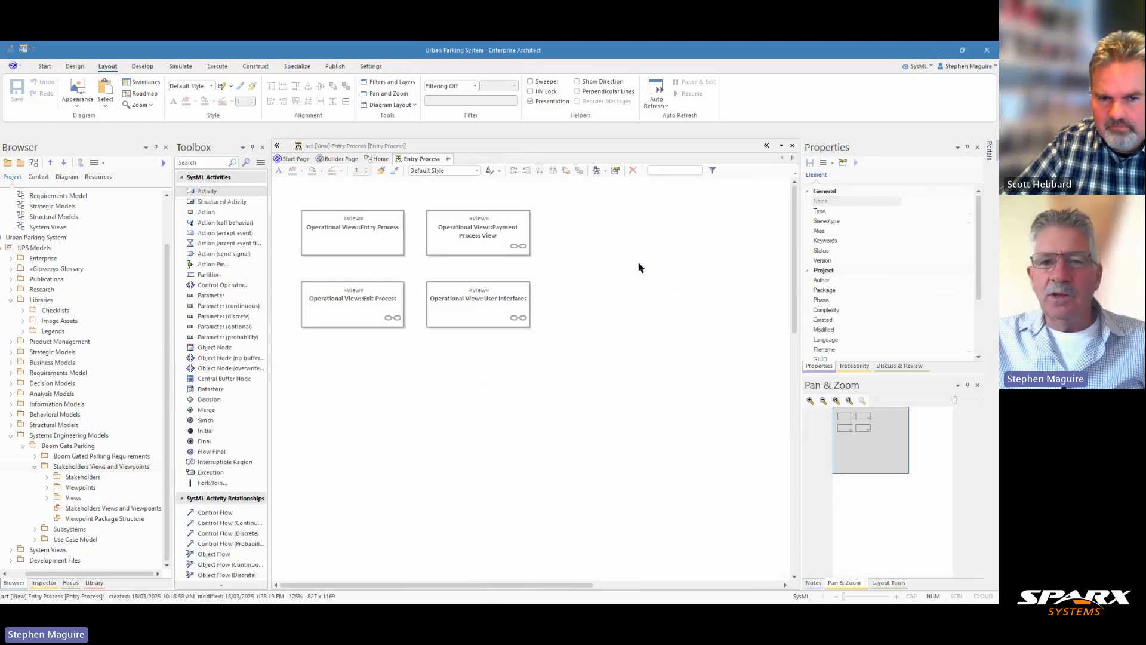
click(449, 160)
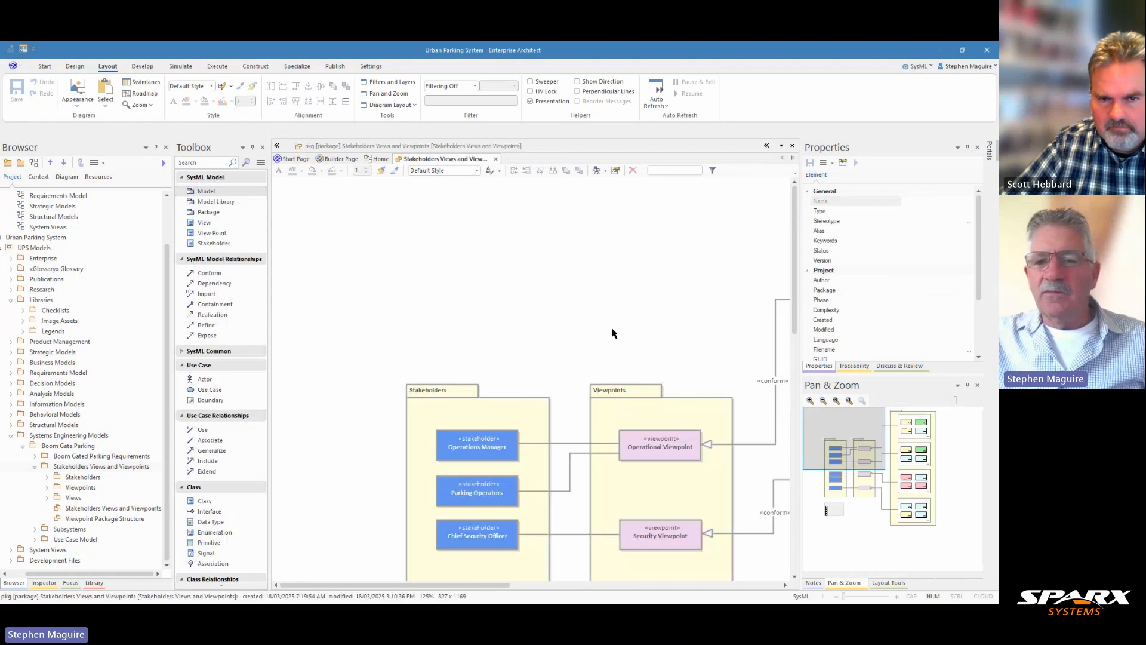
- Open the Viewpoint Package Structure diagram, examine its nested packages, and return to the Stakeholders Views and Viewpoints diagram
drag(490, 588, 535, 587)
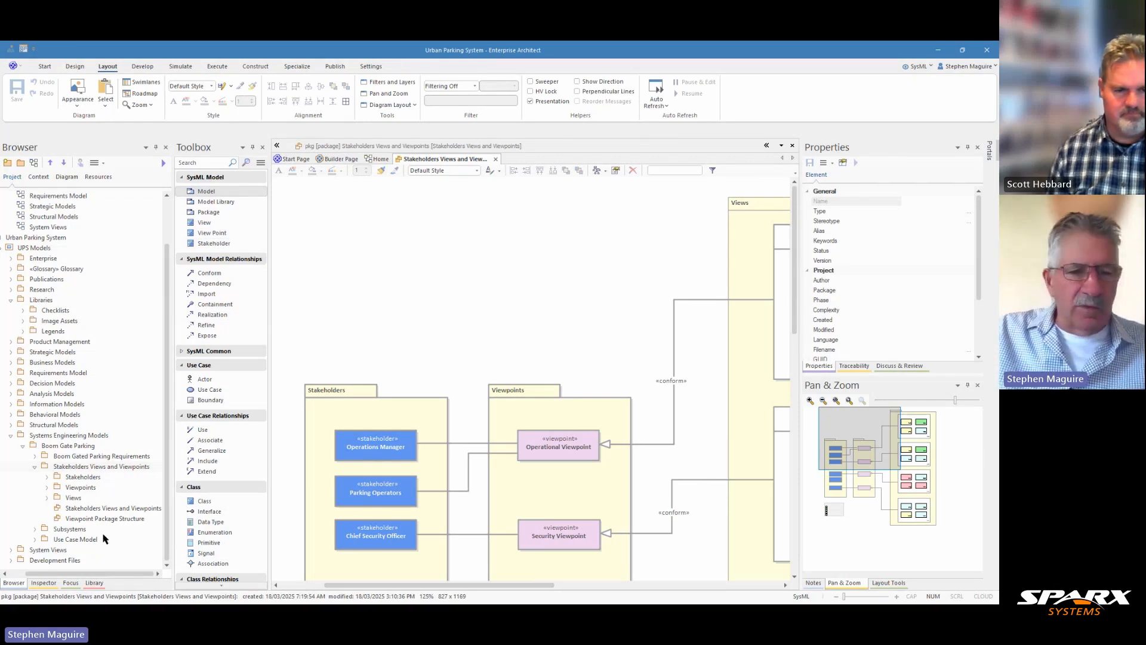
double_click(116, 519)
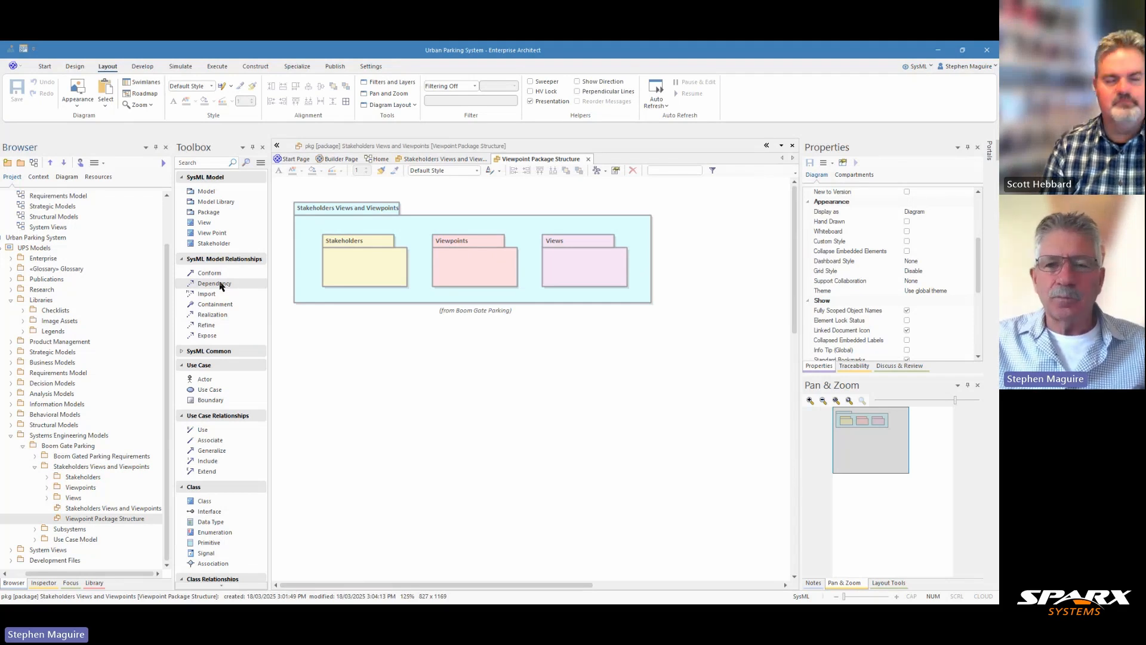
click(452, 161)
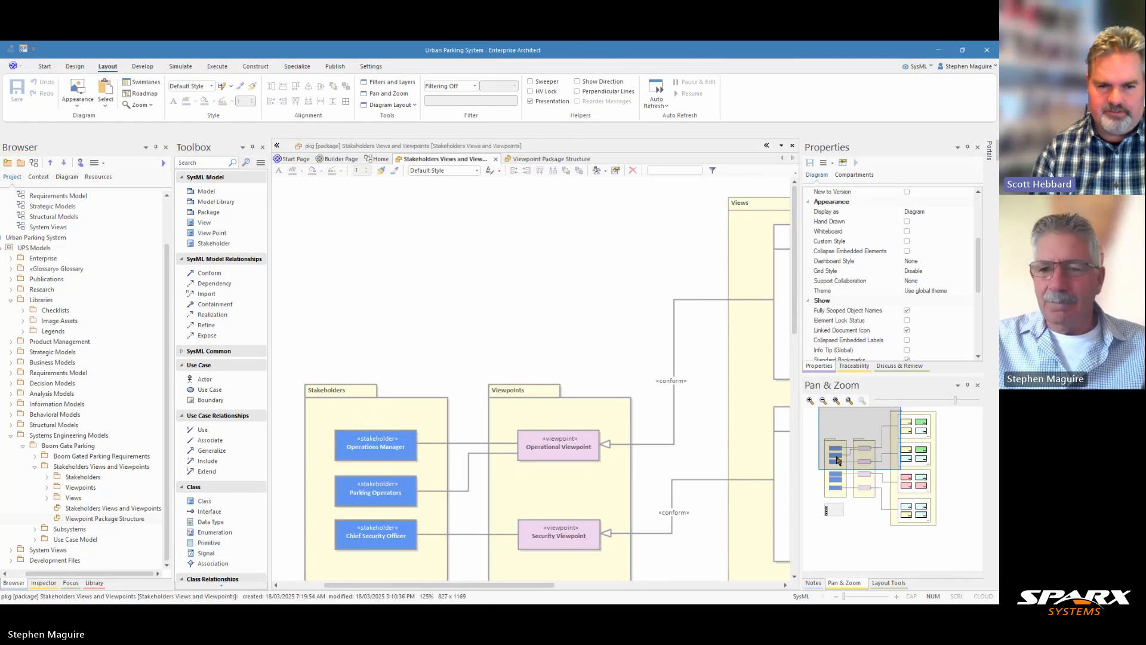
- Zoom out on the package diagram to view the Stakeholders, Viewpoints and Views packages together
drag(850, 453, 875, 464)
scroll(589, 417, down, 1)
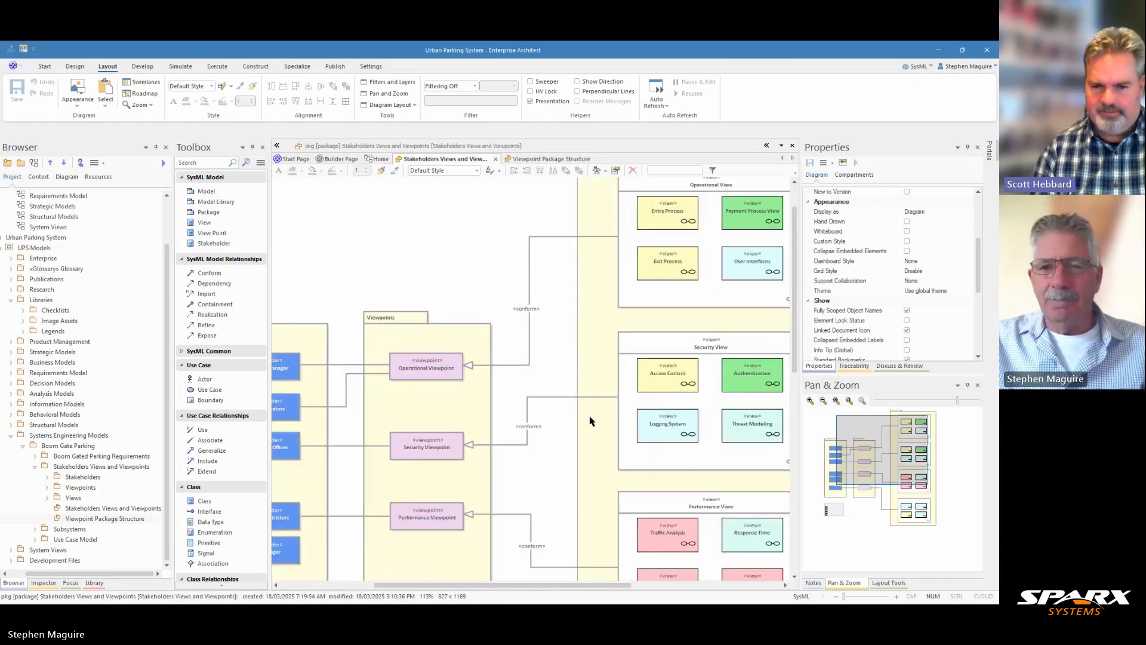
scroll(589, 421, down, 2)
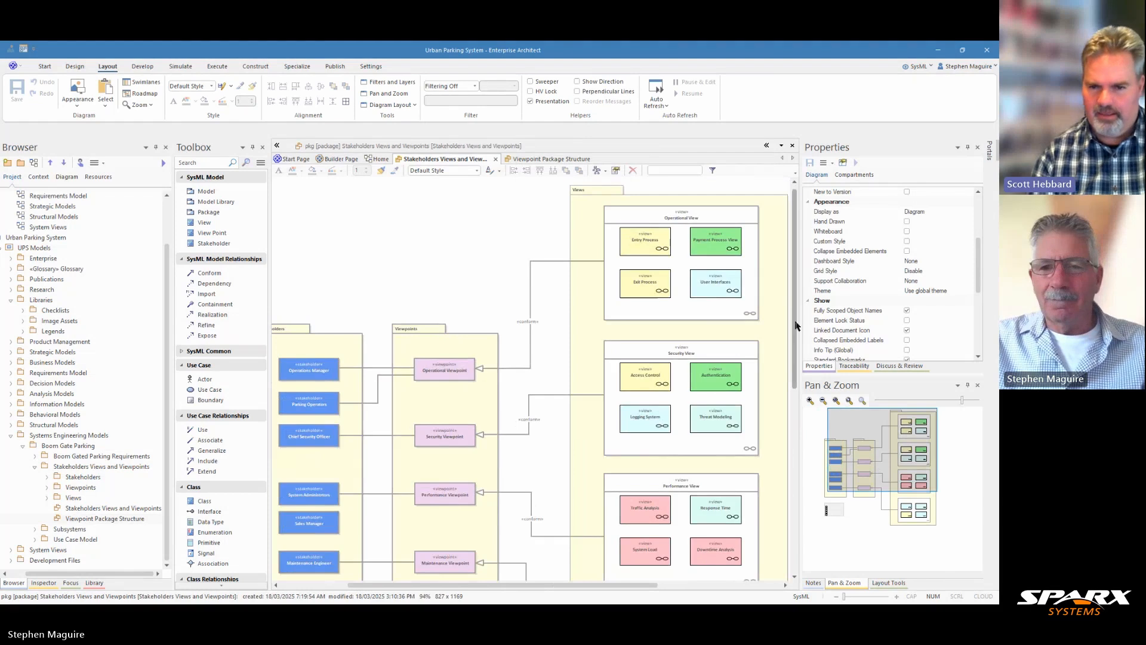
scroll(612, 397, down, 2)
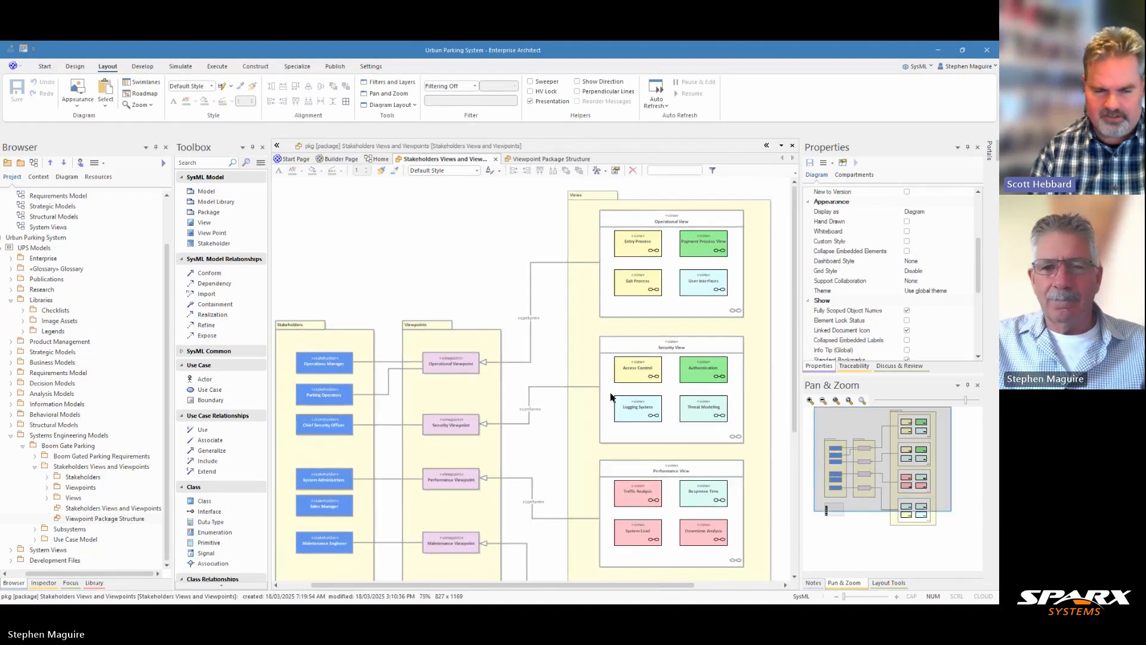
scroll(612, 397, down, 1)
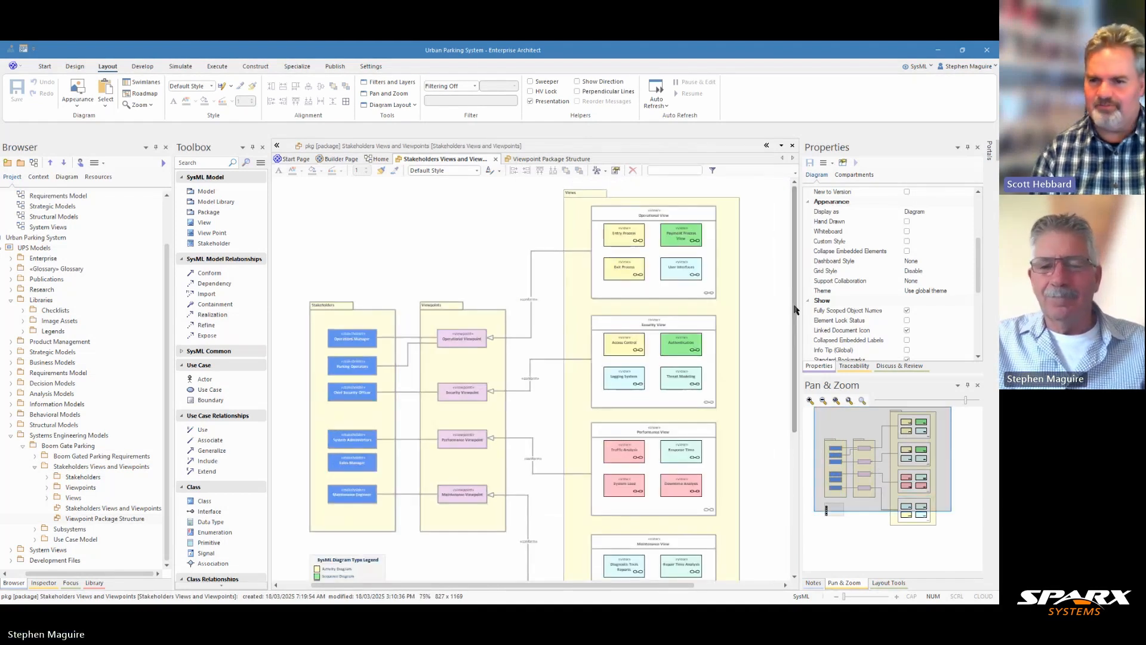